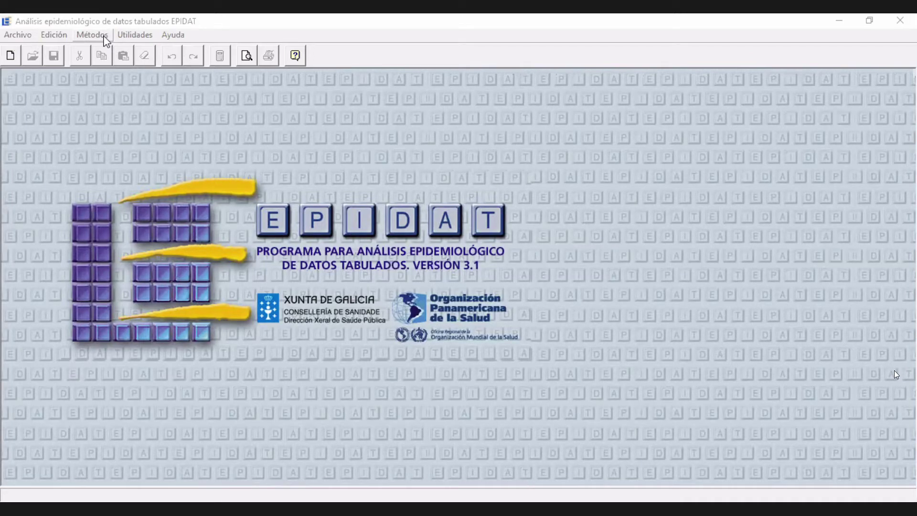
left_click(104, 37)
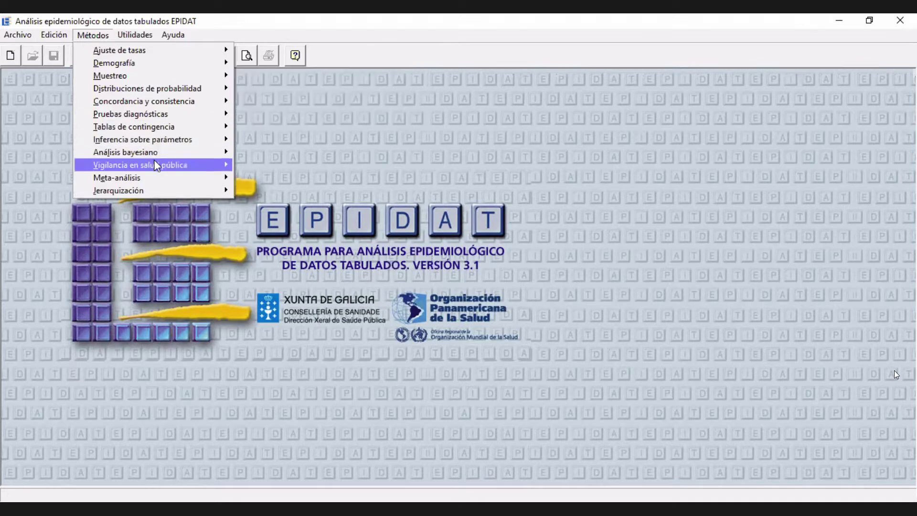
mouse_move(154, 180)
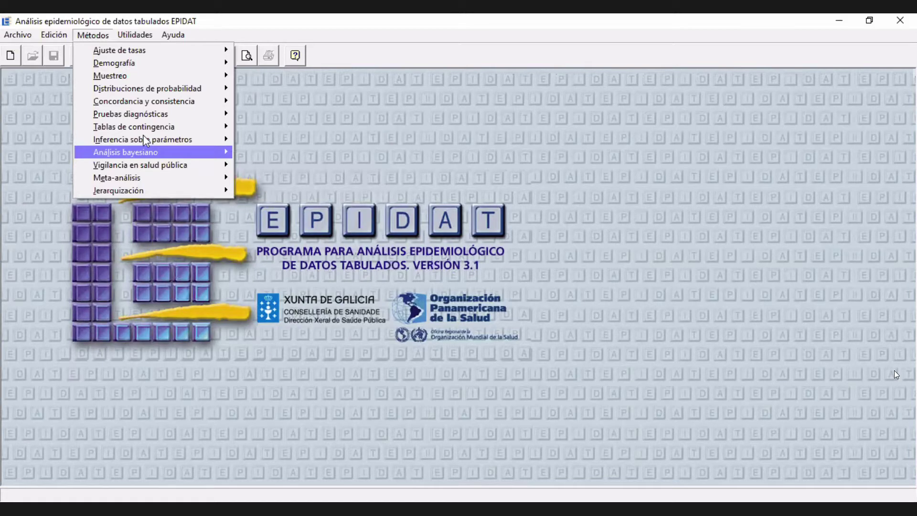
mouse_move(144, 137)
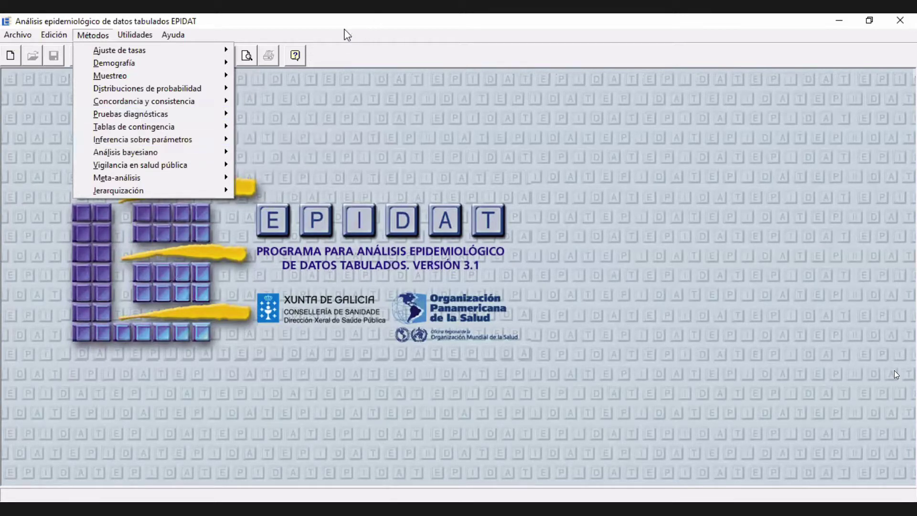
left_click(297, 55)
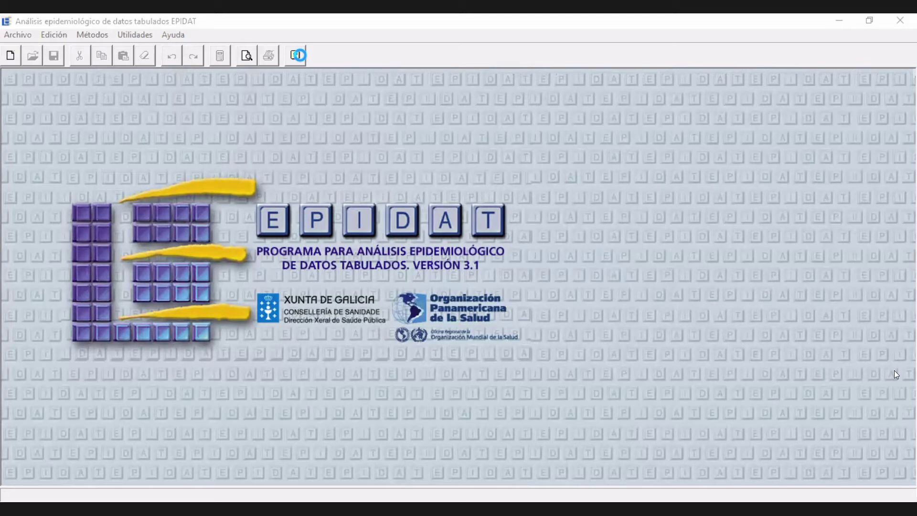
left_click(75, 145)
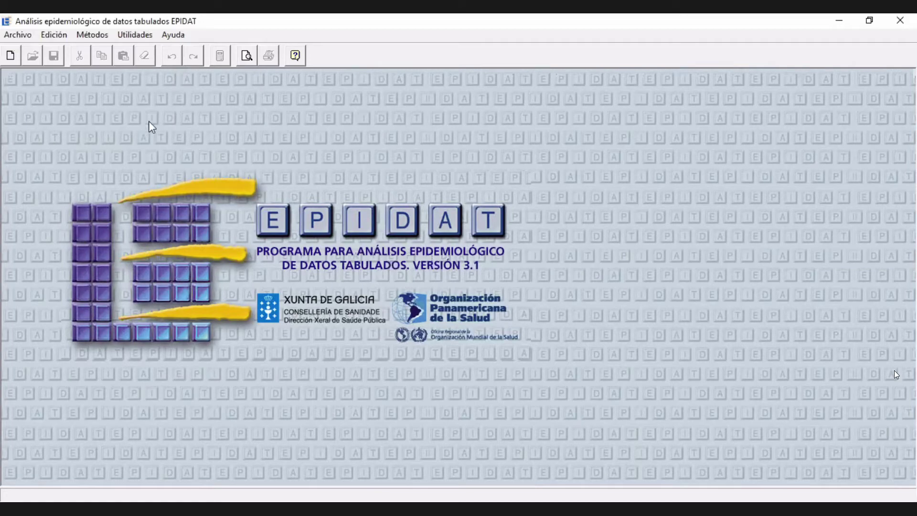
Open the simple 2x2 contingency table analysis and keep Transversal as the study type.
left_click(92, 36)
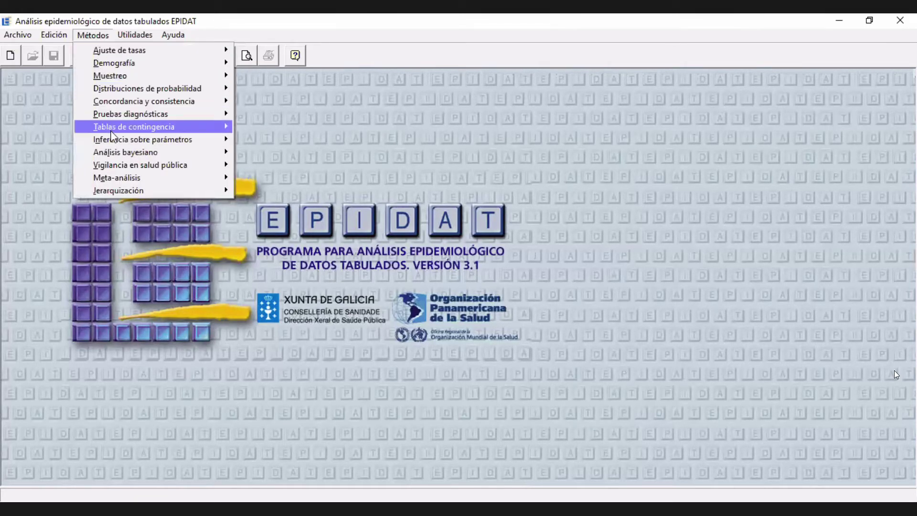
mouse_move(111, 132)
mouse_move(271, 139)
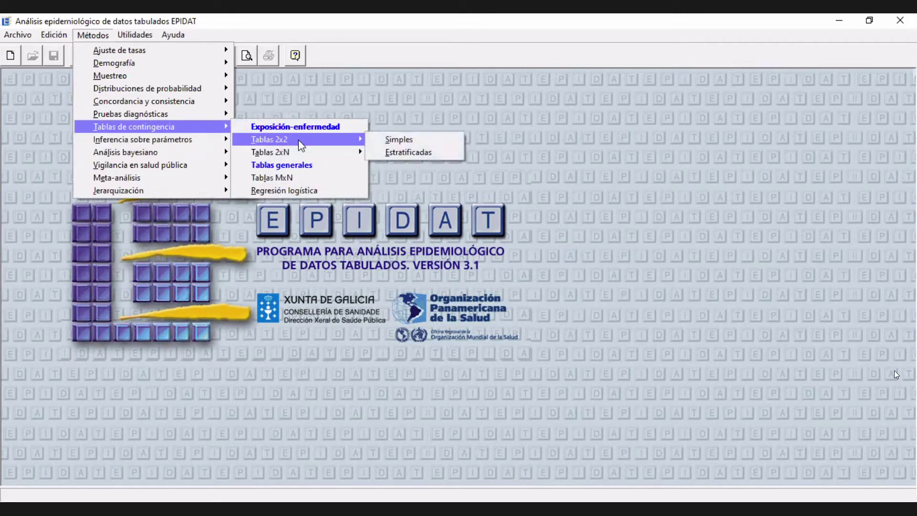
left_click(384, 139)
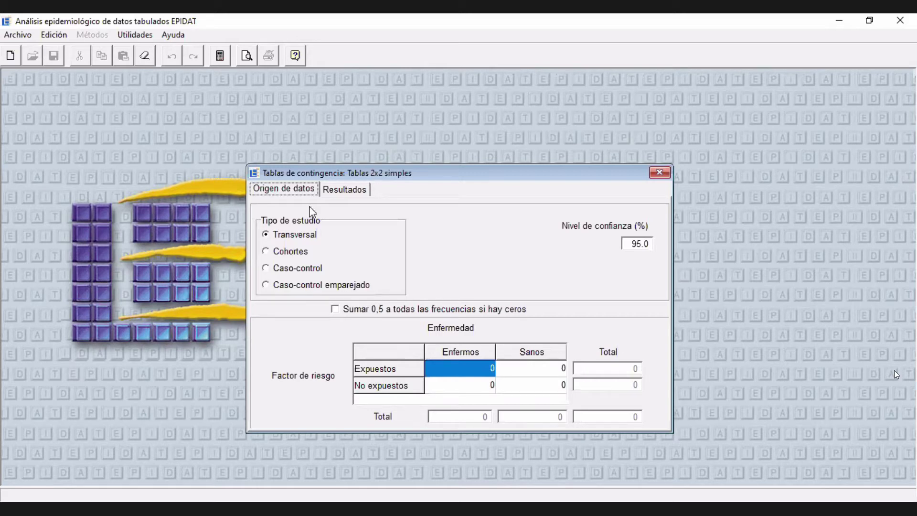
left_click(276, 251)
left_click(273, 268)
left_click(279, 239)
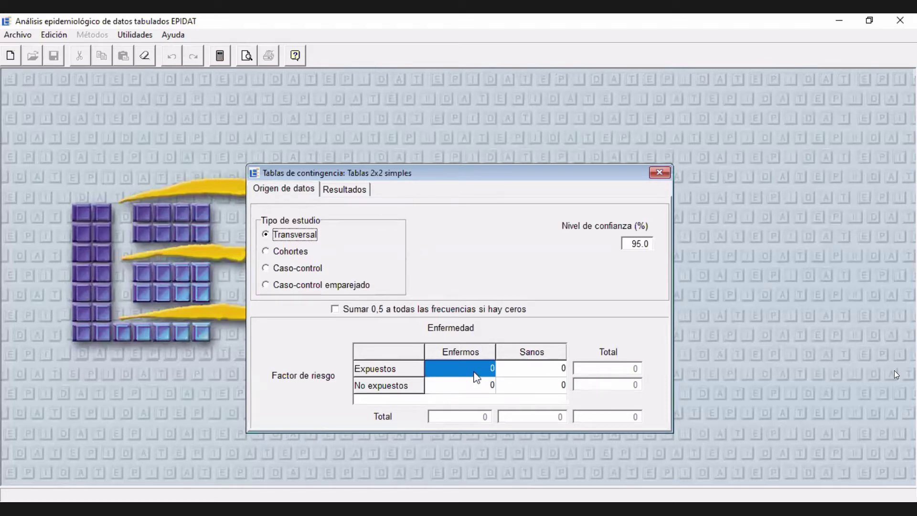
Enter trial frequencies: 4545 and 4545 for Expuestos, 5454 and 545 for No expuestos.
left_click(475, 371)
type("4545")
key("Tab")
type("4545")
key("Tab")
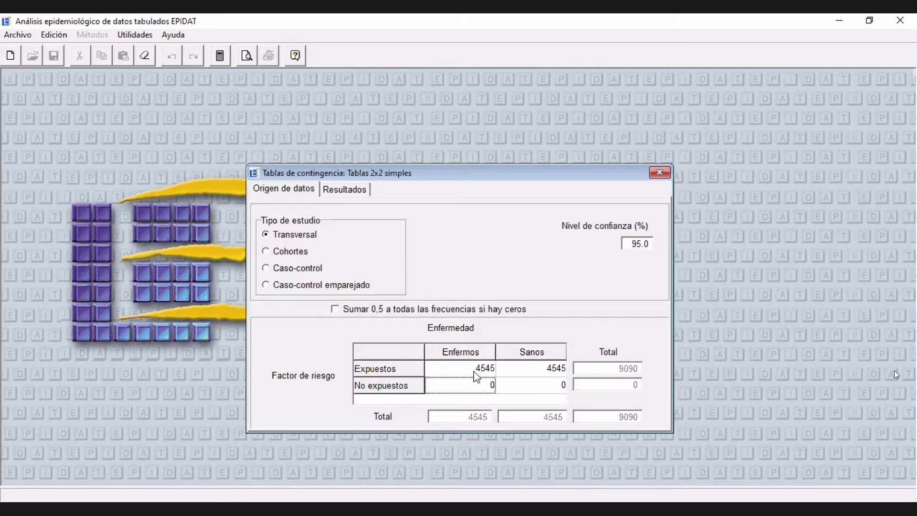
type("5454")
key("Tab")
type("545")
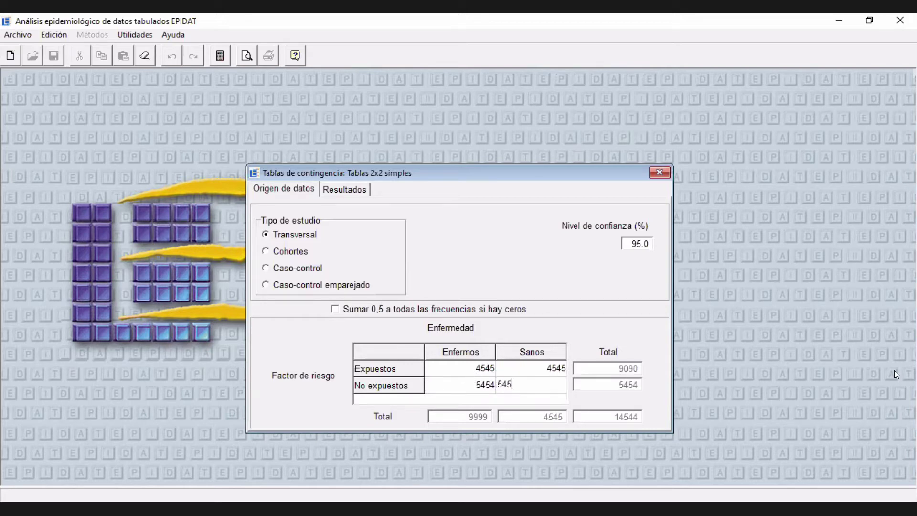
Clear the trial frequencies from the No expuestos row and from the Expuestos healthy cell.
key("BackSpace")
key("BackSpace")
key("BackSpace")
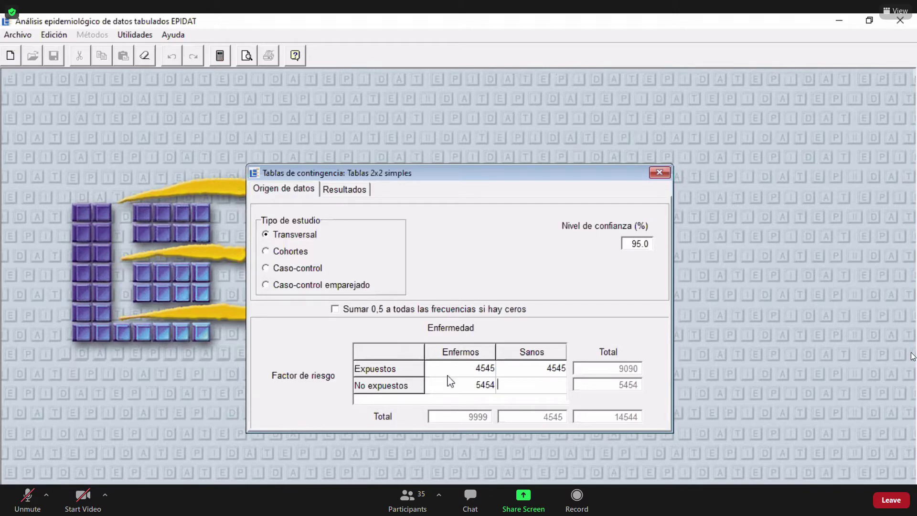
left_click(462, 386)
key("BackSpace")
left_click(546, 373)
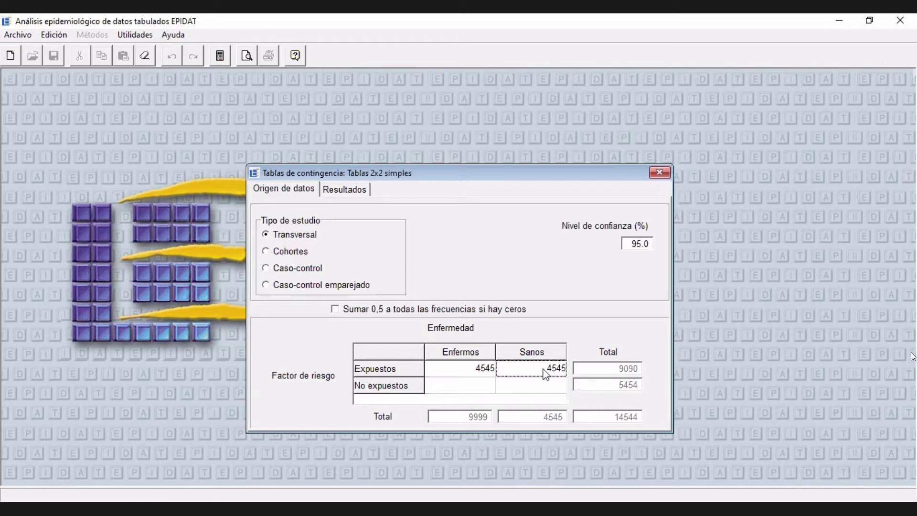
left_click(543, 370)
key("BackSpace")
Fill the Expuestos row with 50 Enfermos and 117 Sanos.
left_click(470, 369)
key("BackSpace")
type("50111")
key("BackSpace")
key("BackSpace")
key("BackSpace")
left_click(542, 371)
type("117")
Fill the No expuestos row with 107 Enfermos and 592 Sanos.
left_click(465, 389)
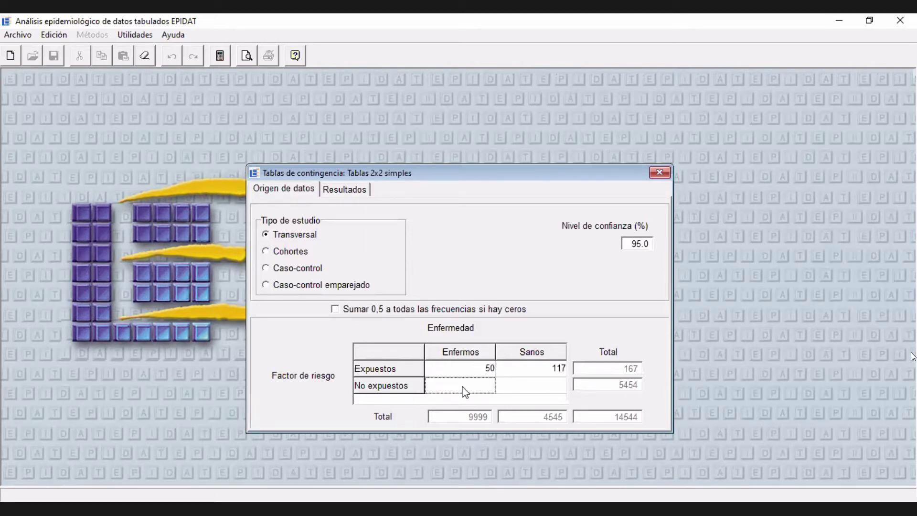
type("107")
left_click(561, 393)
type("592")
left_click(467, 371)
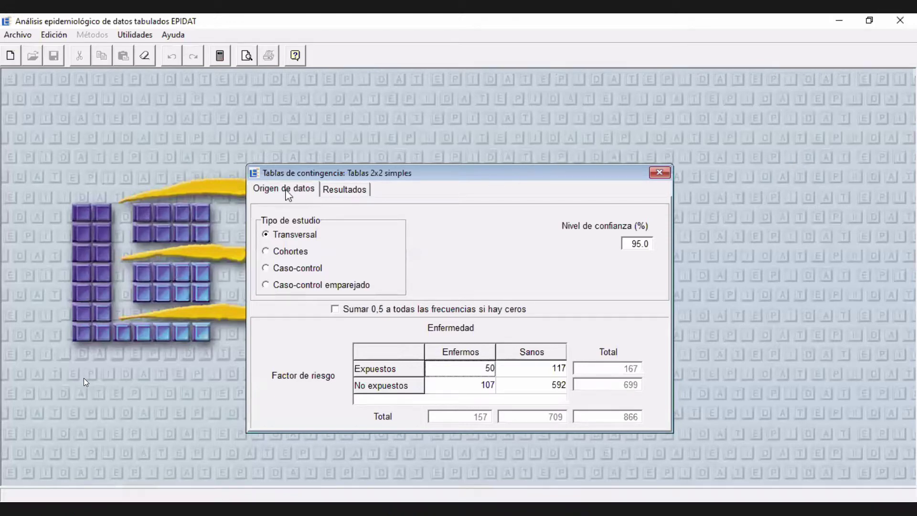
Calculate the results for the completed cross-sectional 2x2 table.
left_click(288, 194)
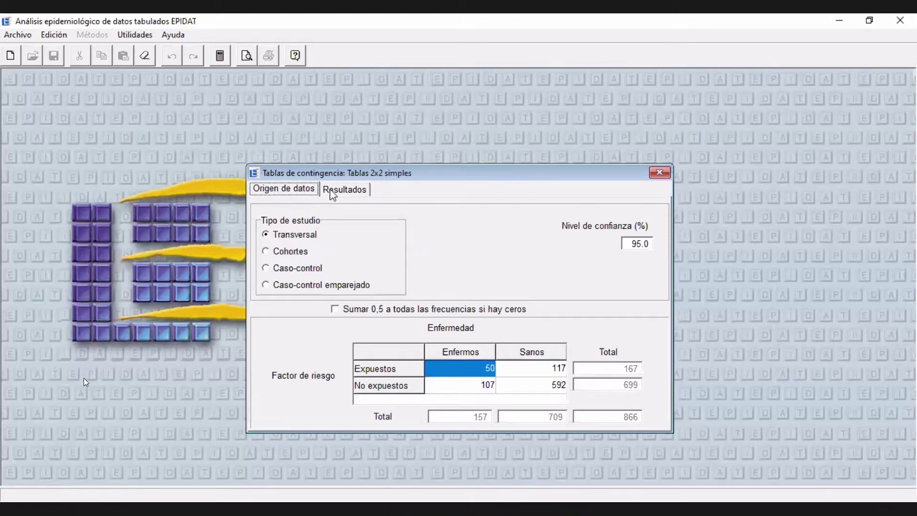
left_click(330, 190)
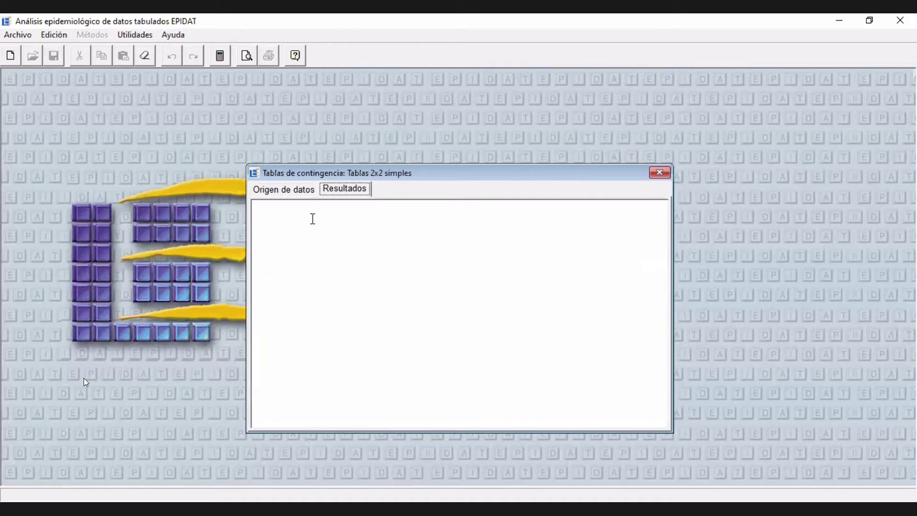
left_click(285, 196)
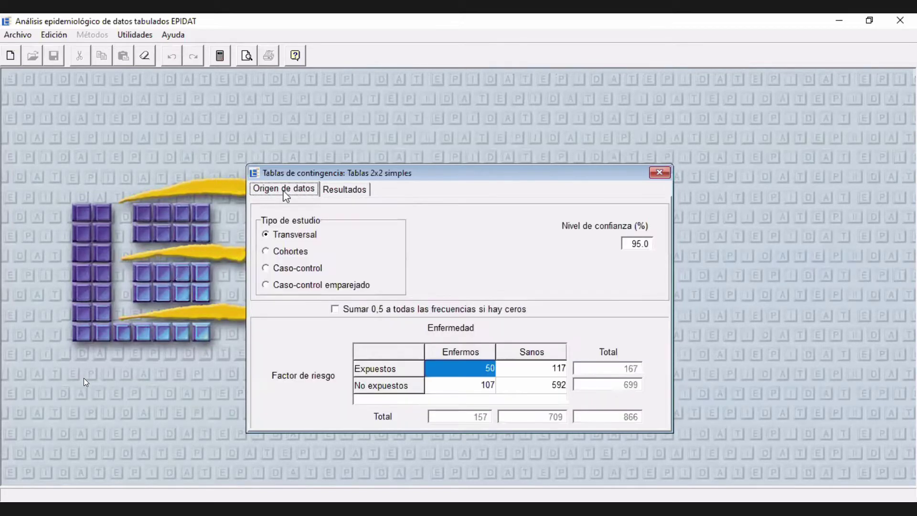
left_click(225, 62)
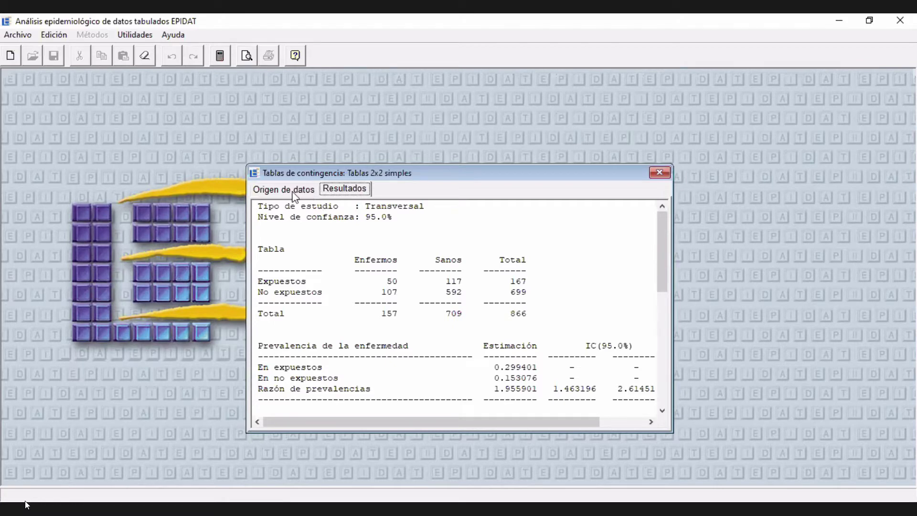
Examine the report's prevalence ratios, odds ratio, confidence intervals, chi-square and Fisher exact test results.
left_click(294, 196)
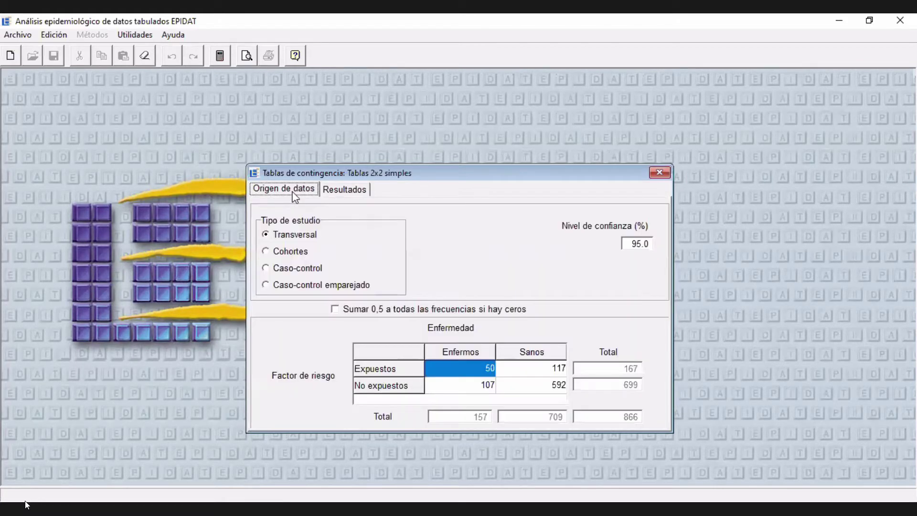
left_click(347, 190)
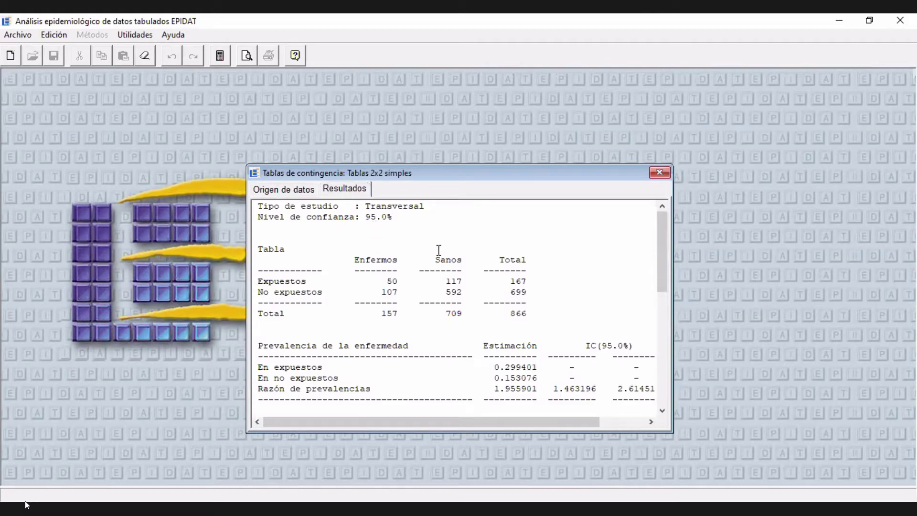
scroll(438, 250, "down", 10)
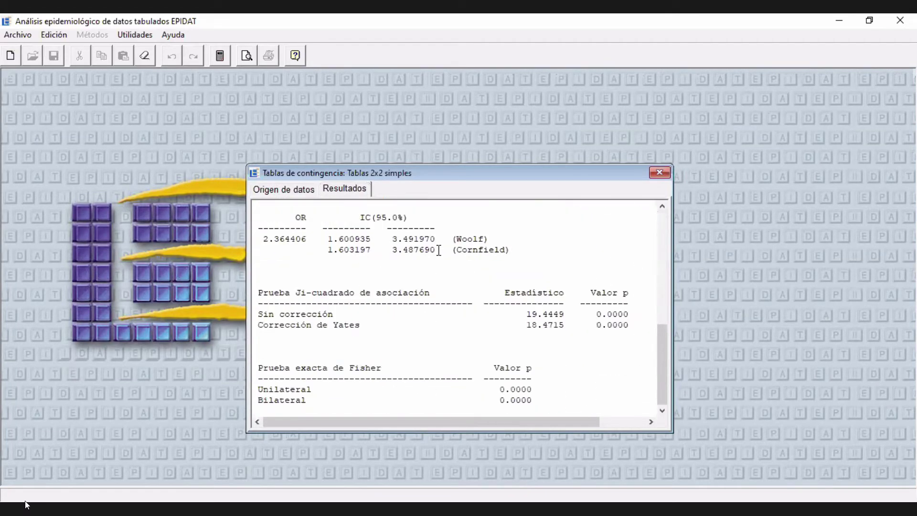
scroll(439, 250, "up", 10)
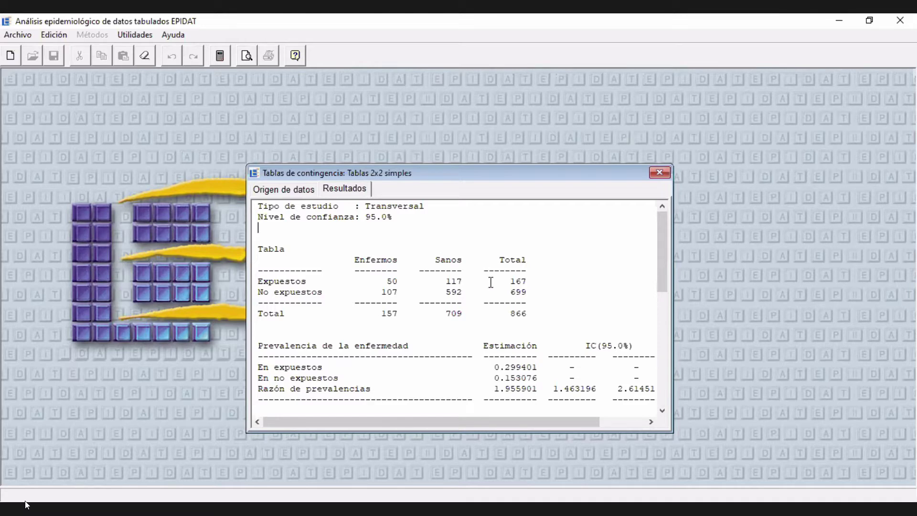
left_click(392, 250)
scroll(594, 321, "down", 10)
scroll(594, 320, "up", 6)
scroll(595, 320, "down", 6)
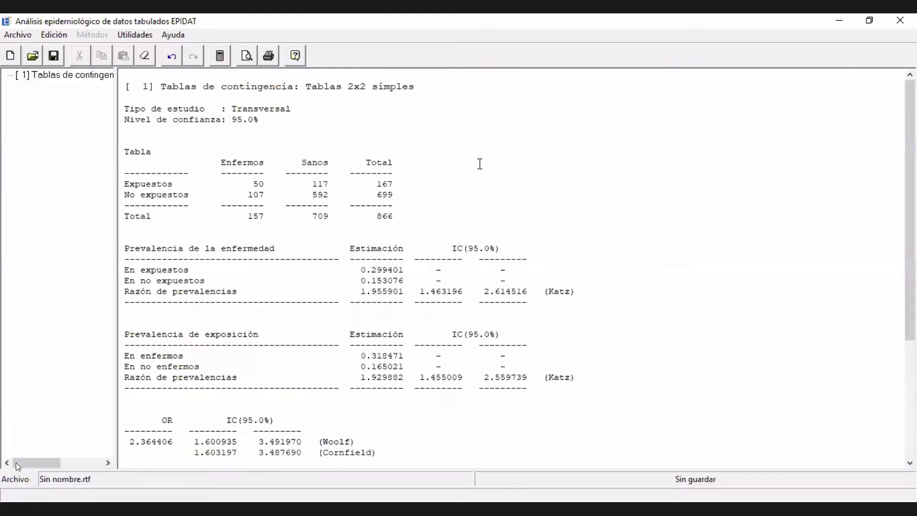
scroll(479, 164, "down", 3)
scroll(475, 199, "down", 3)
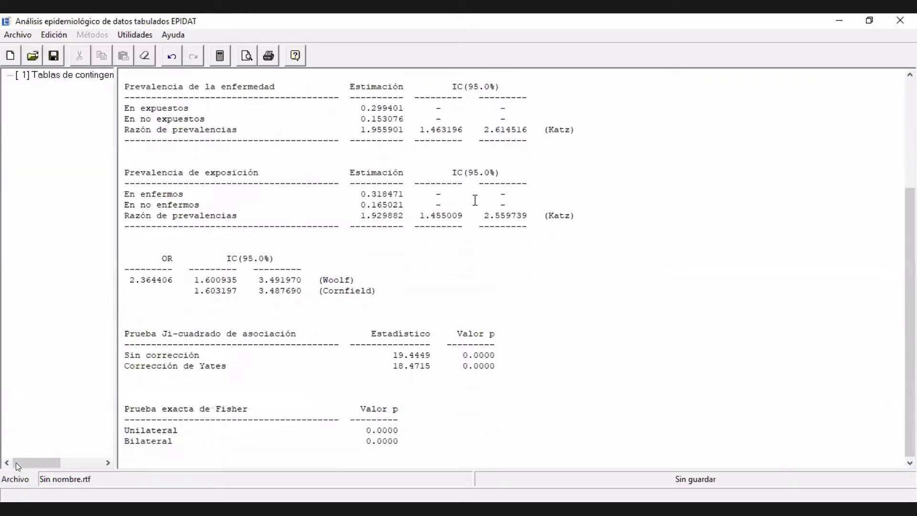
scroll(475, 199, "up", 6)
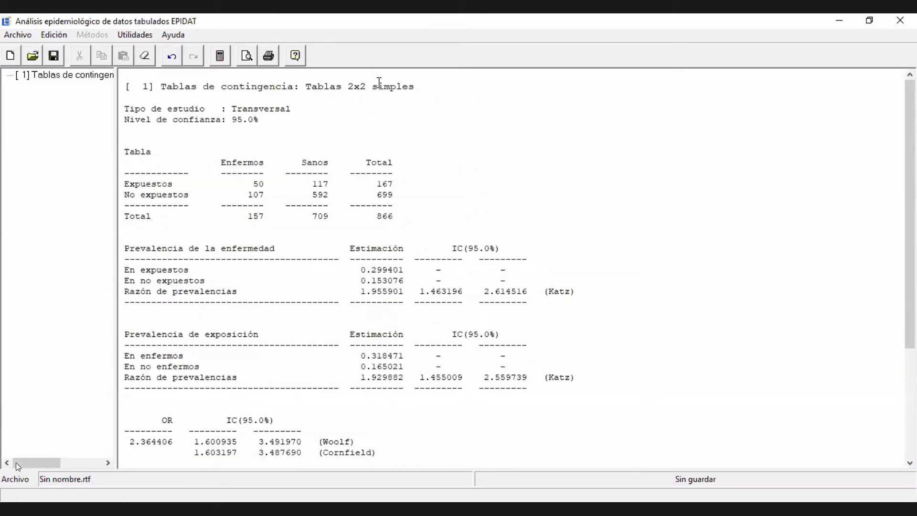
Append "(N° PAr sex Infeccion VPH)" after Transversal on the report's Tipo de estudio line.
left_click(328, 111)
type("(N° PAr sex   Infecion")
key("BackSpace")
key("BackSpace")
key("BackSpace")
type("cion ")
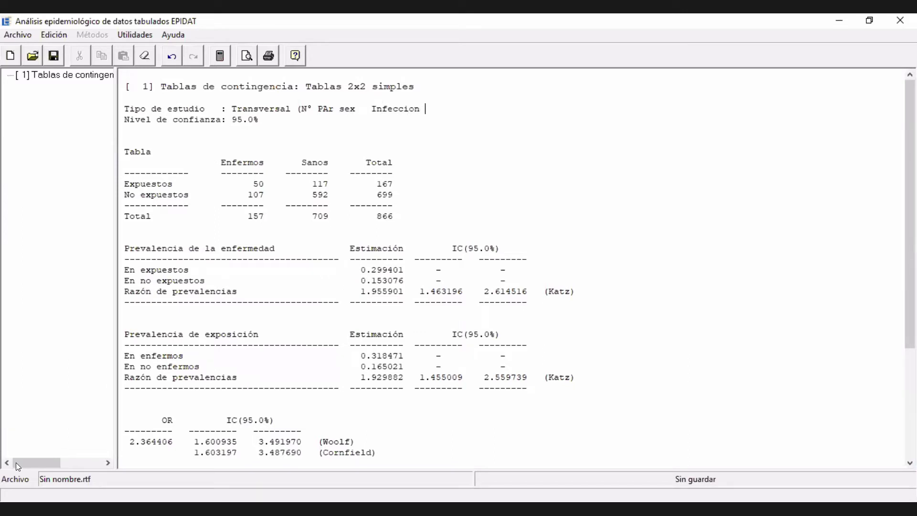
type("VPH)")
Replace the Enfermos column heading in the report's table with "Inf VPH".
left_click_drag(220, 162, 415, 219)
left_click(429, 222)
double_click(262, 164)
type("Inf")
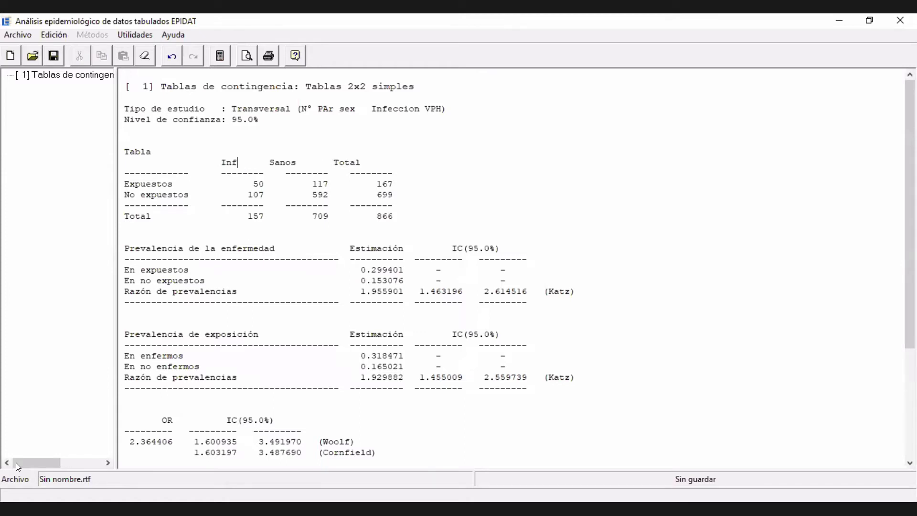
type(" VPH")
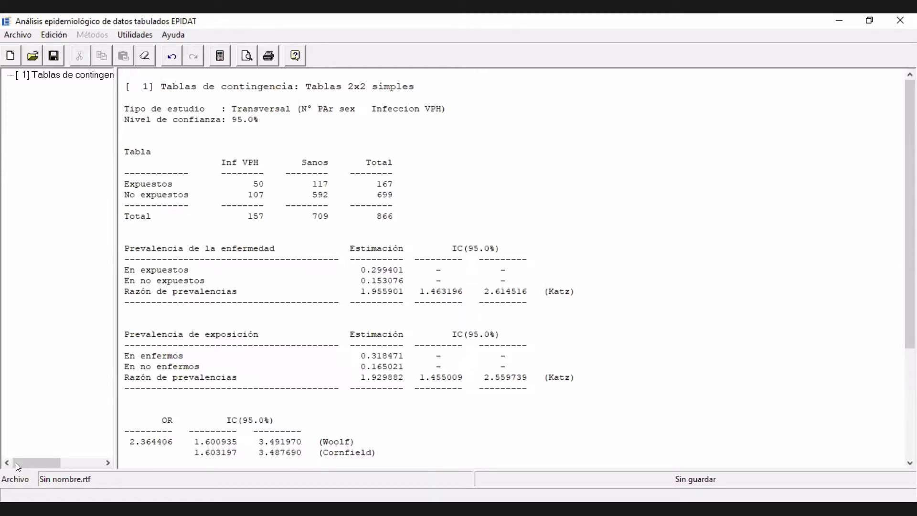
Replace the Sanos column heading with "Sin infe VPH" and remove preceding spaces to realign the headings.
double_click(315, 163)
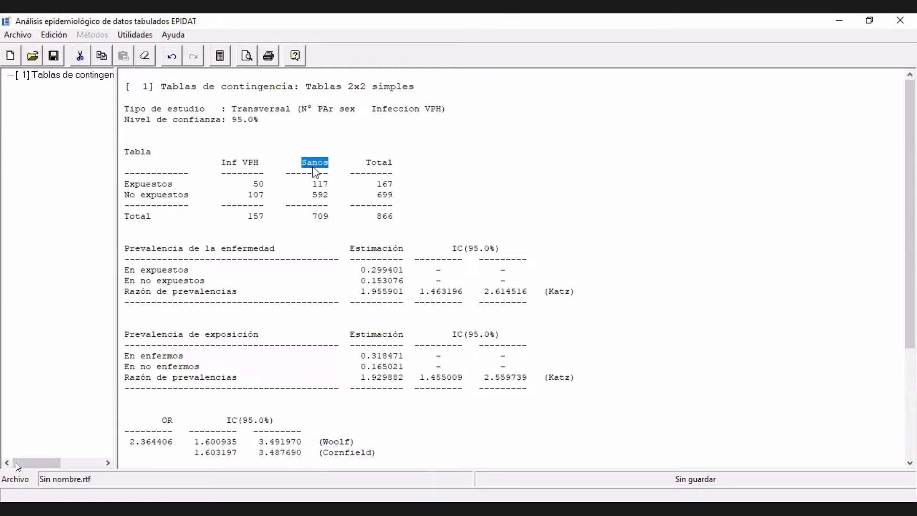
type("S")
type("in infe")
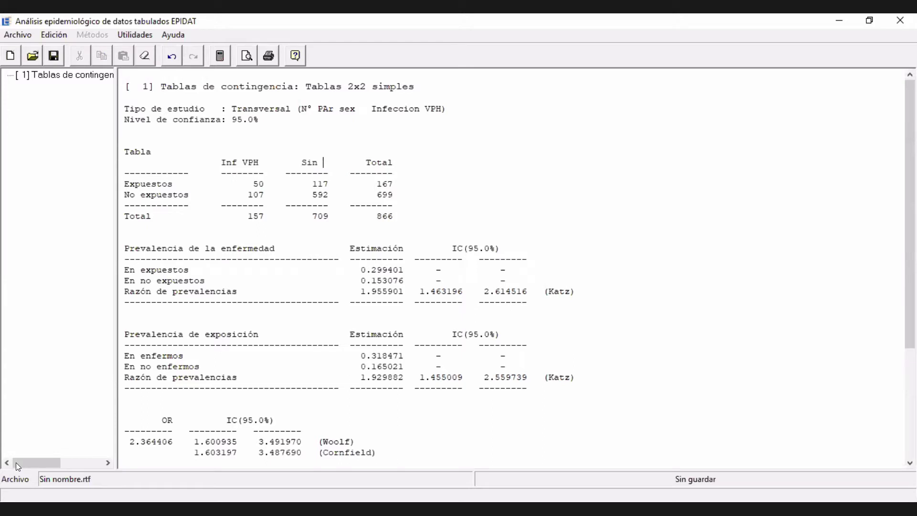
type(" VPH")
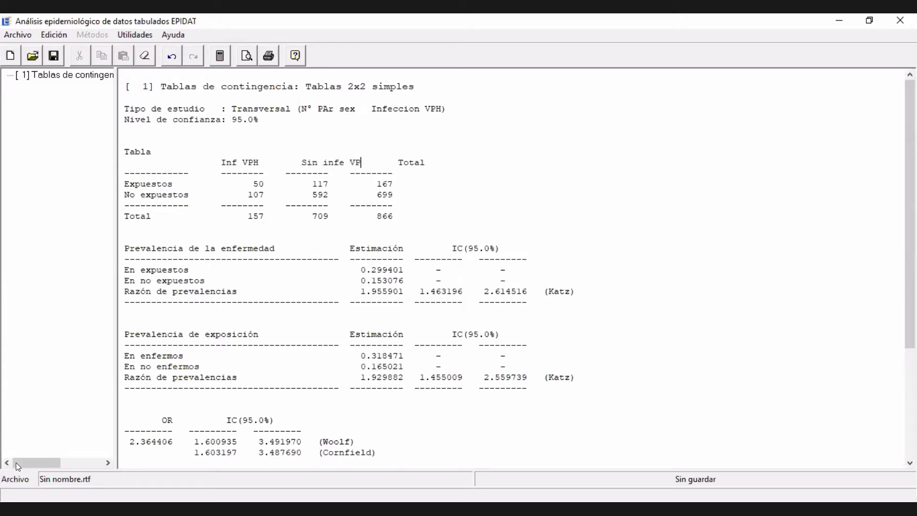
left_click(291, 163)
key("BackSpace")
key("BackSpace")
key("BackSpace")
key("BackSpace")
key("BackSpace")
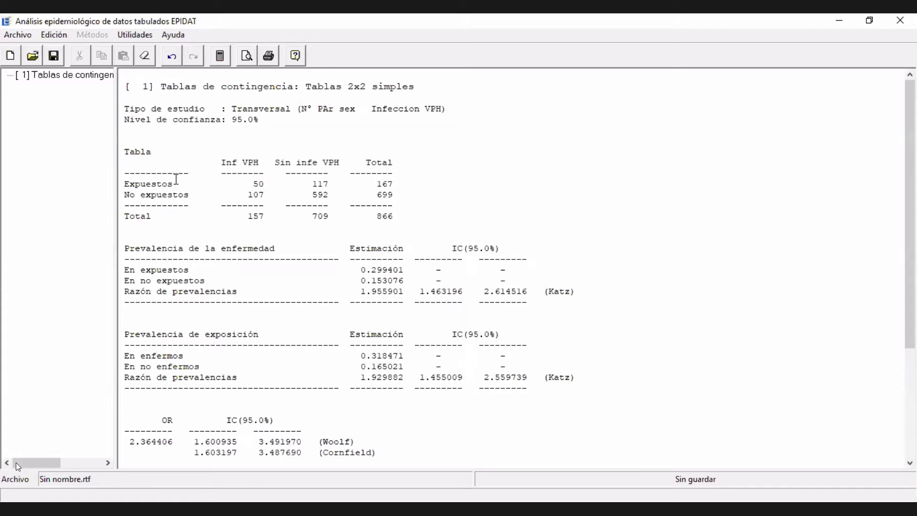
Add "(>=3 PS)" directly after the Expuestos row label in the report's table.
left_click(177, 183)
type("(>03 PS)")
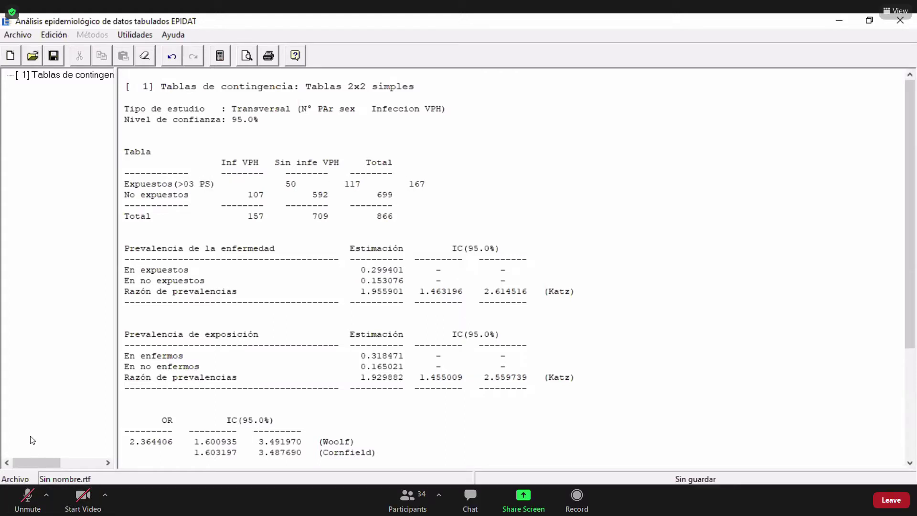
key("BackSpace")
type("=")
key("Right")
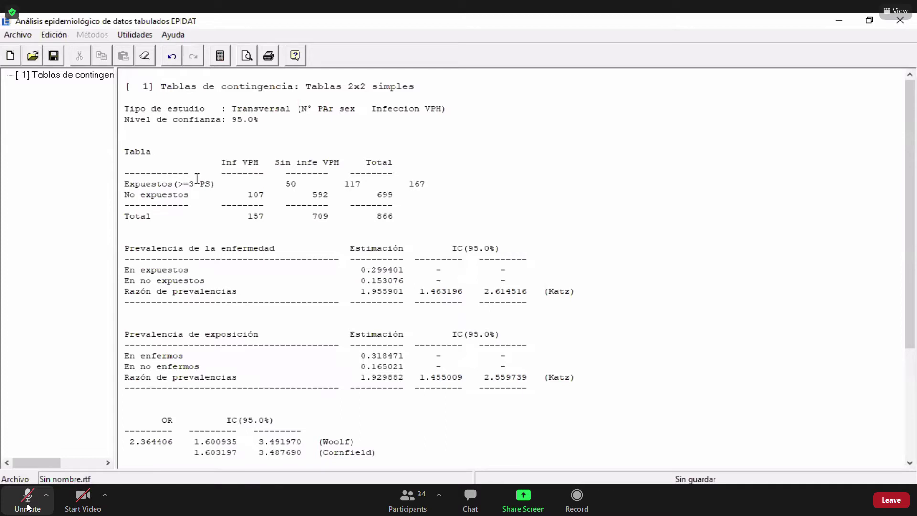
Add "(< 3PS)" after the No expuestos row label in the report's table.
key("Down")
type("(< 3")
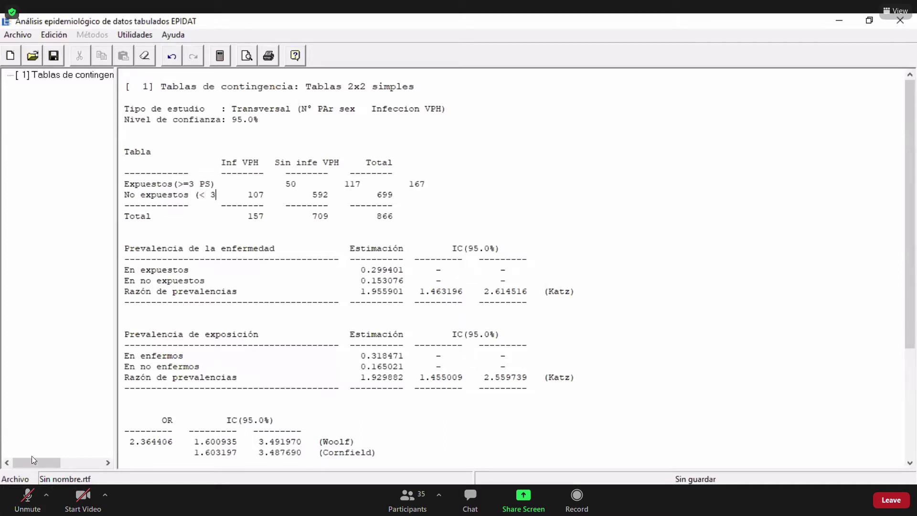
type("PS)")
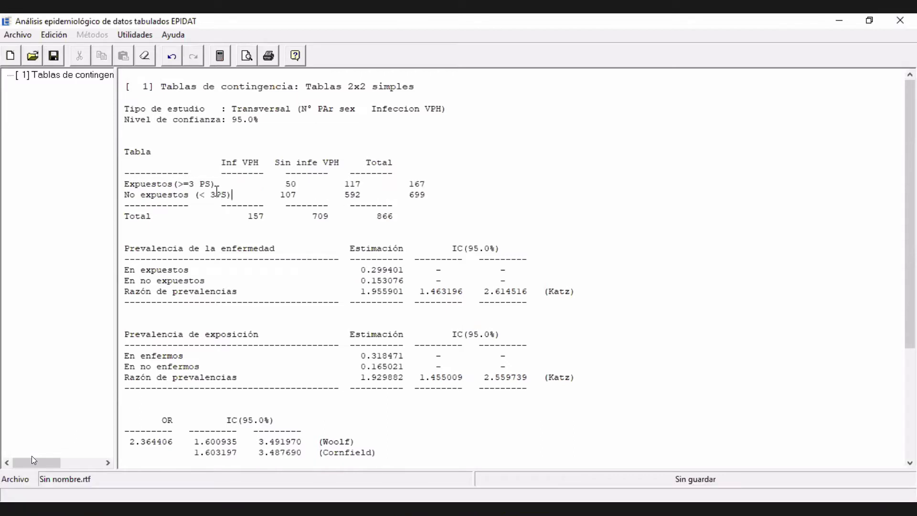
Remove the extra spaces in the Expuestos and No expuestos rows so their counts line up with the table columns.
key("Delete")
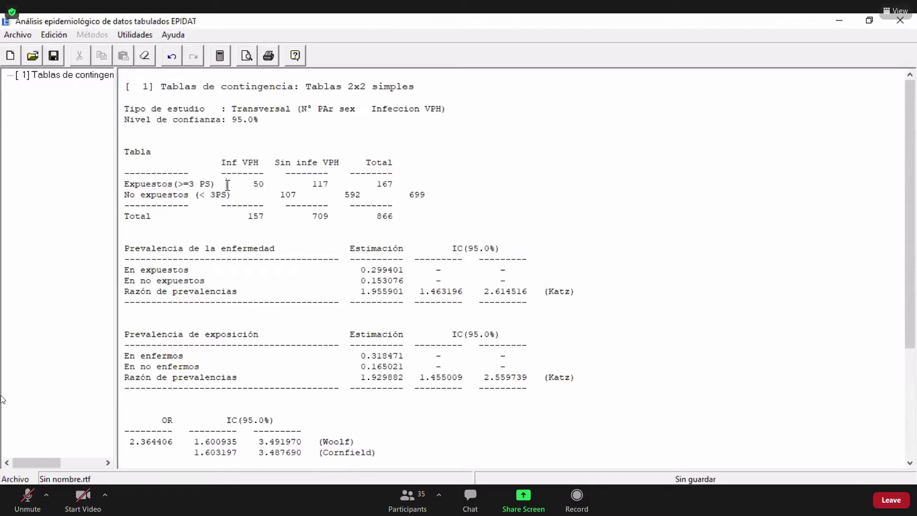
left_click(249, 196)
key("Delete")
key("Delete")
key("Delete")
key("Delete")
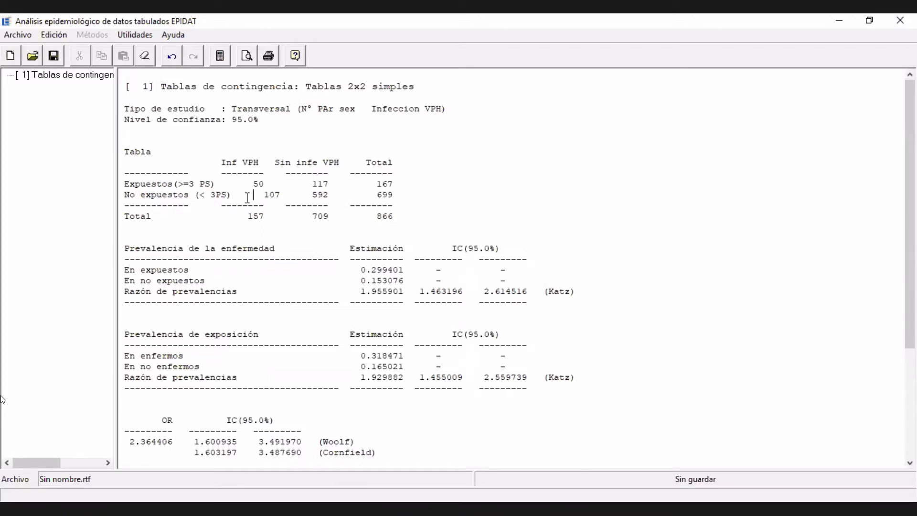
left_click(239, 197)
key("Right")
key("Right")
key("Right")
key("Right")
key("BackSpace")
Rewrite the En expuestos estimate under Prevalencia de la enfermedad as the percentage 29.94%.
left_click_drag(126, 269, 202, 281)
left_click(258, 291)
left_click_drag(126, 270, 531, 280)
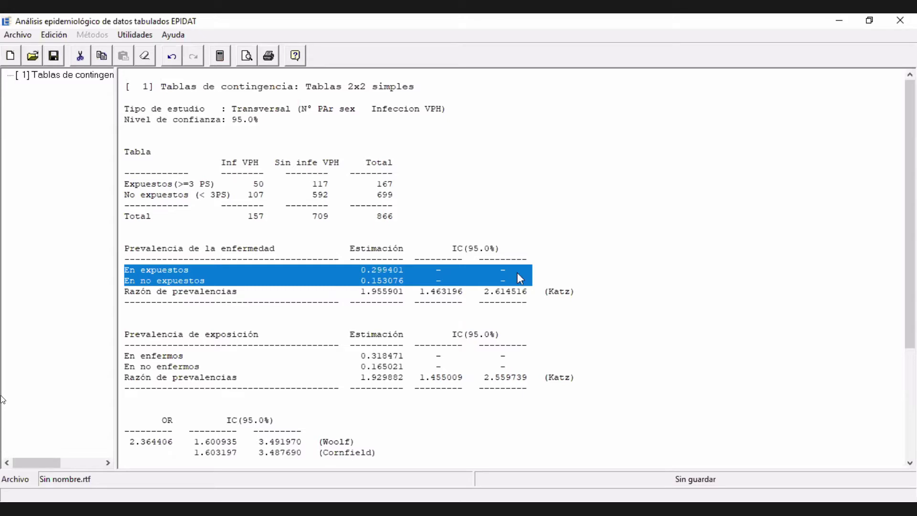
left_click(383, 271)
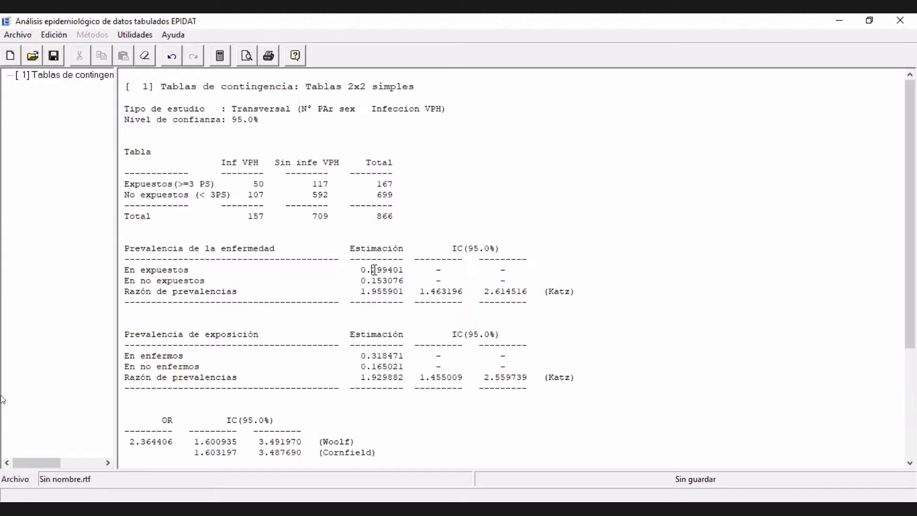
key("BackSpace")
key("BackSpace")
left_click(375, 270)
type(".")
key("BackSpace")
key("BackSpace")
type("%")
Rewrite the En no expuestos estimate under Prevalencia de la enfermedad as the rounded percentage 15.31%.
left_click(384, 282)
left_click_drag(409, 283, 361, 281)
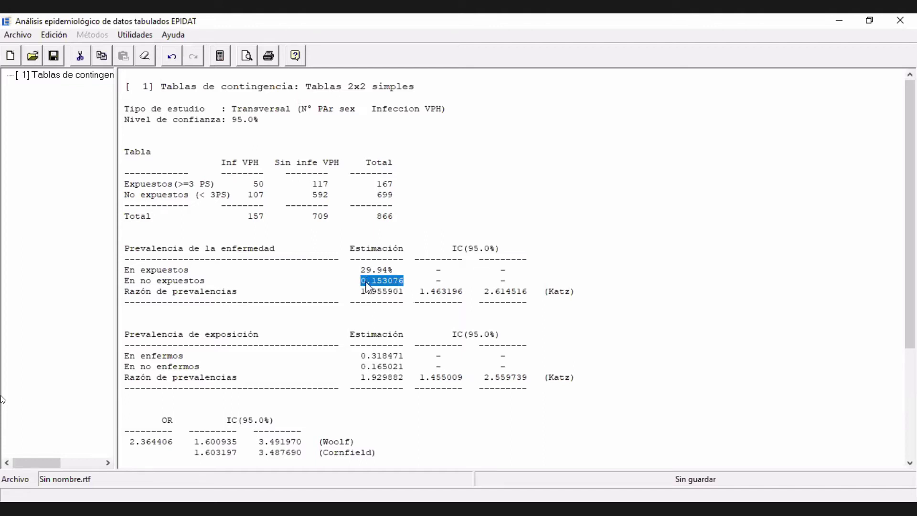
left_click(368, 286)
type(".")
left_click(374, 280)
key("BackSpace")
key("BackSpace")
left_click_drag(376, 281, 396, 281)
left_click(399, 281)
key("BackSpace")
key("BackSpace")
key("BackSpace")
type("1%")
Examine the disease prevalence ratio and the limits of its 95% confidence interval.
left_click_drag(123, 291, 580, 292)
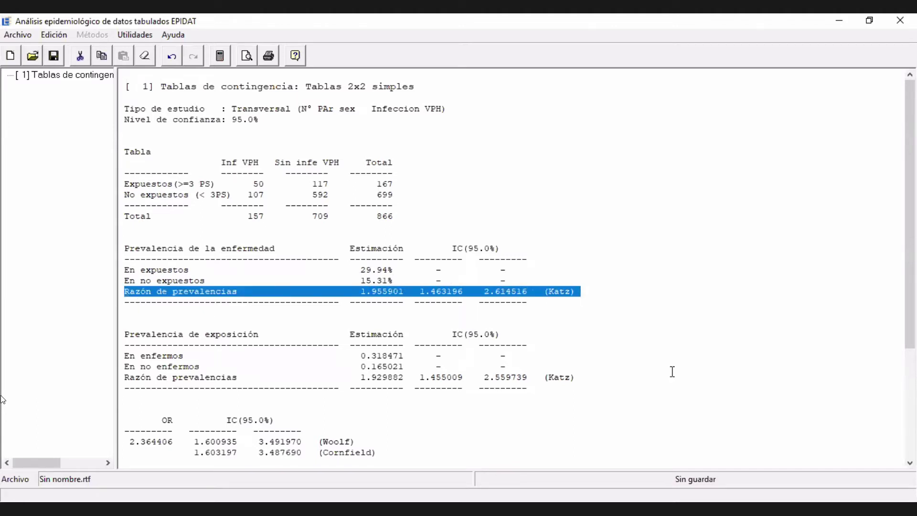
scroll(669, 370, "down", 1)
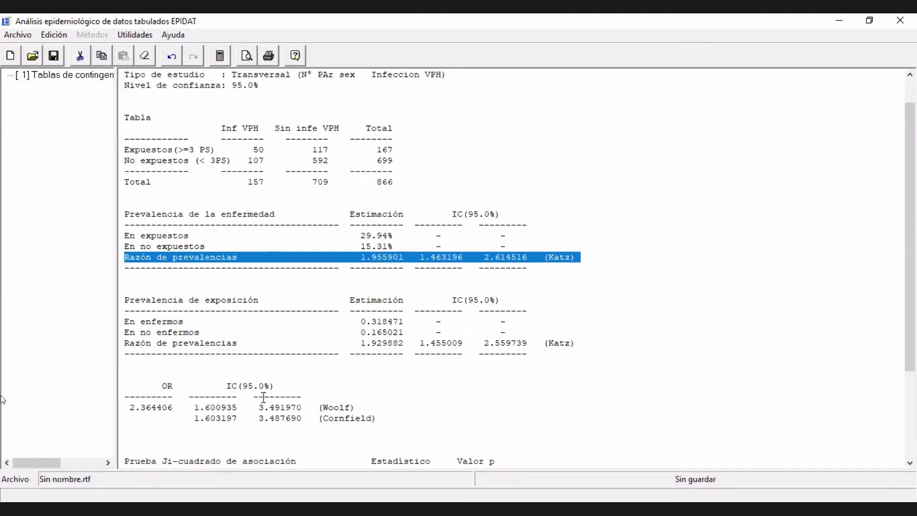
left_click(148, 258)
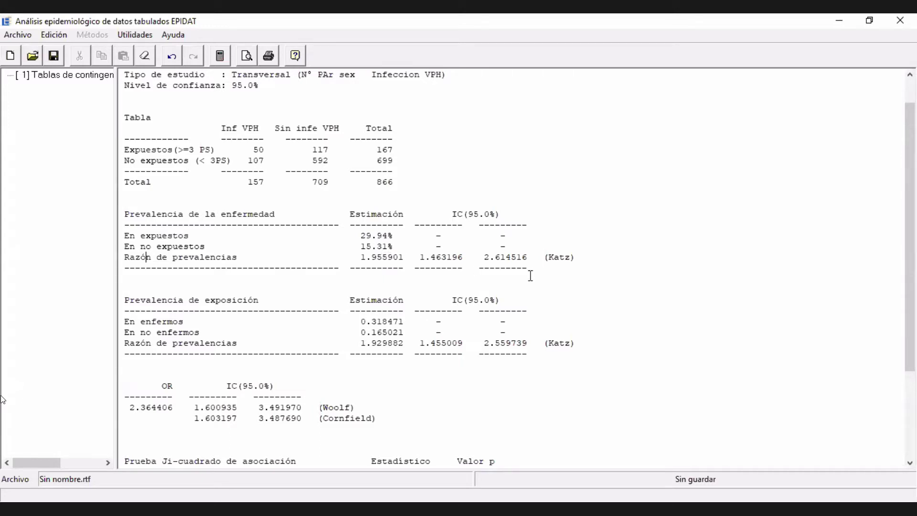
left_click_drag(577, 263, 138, 259)
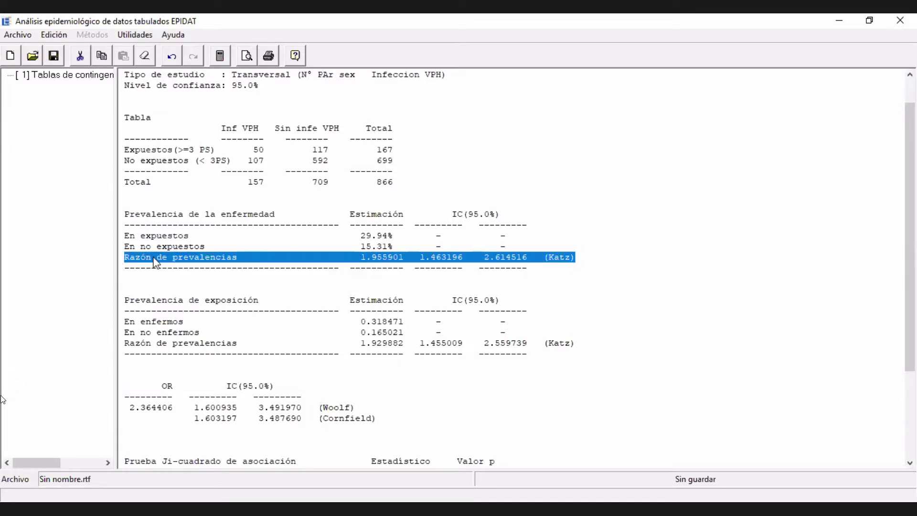
left_click(467, 226)
left_click_drag(452, 210, 512, 212)
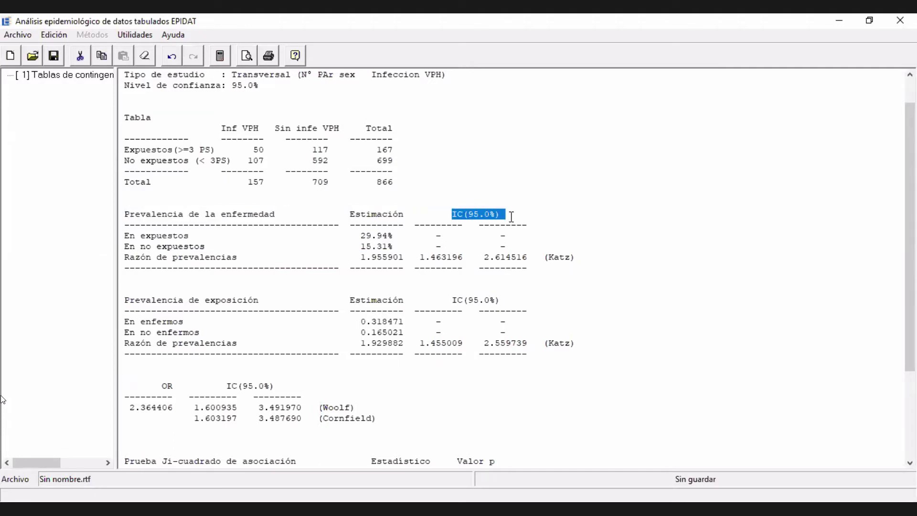
left_click(424, 259)
left_click_drag(416, 259, 525, 259)
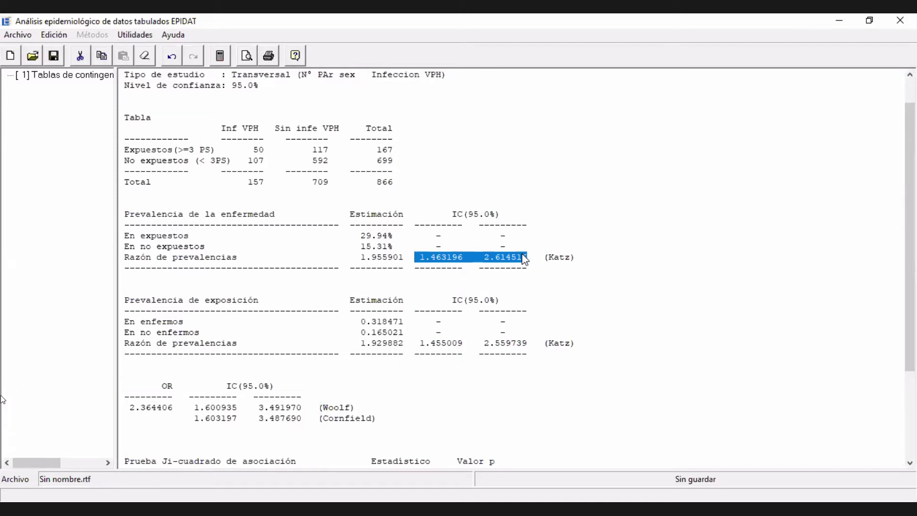
left_click(446, 265)
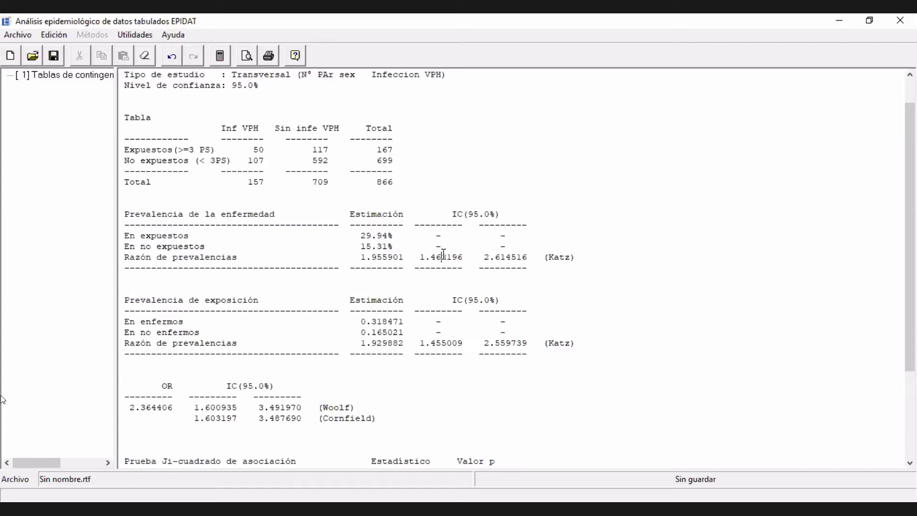
left_click(421, 258)
left_click_drag(427, 260, 513, 261)
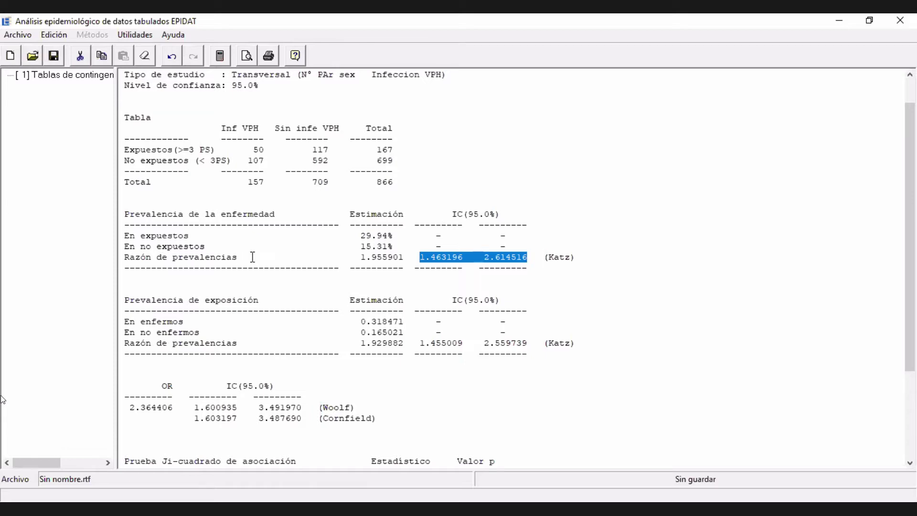
Try inserting "(IC 95%" after the Razón de prevalencias estimate and undo the insertion.
left_click(253, 257)
left_click(409, 255)
type("(IC")
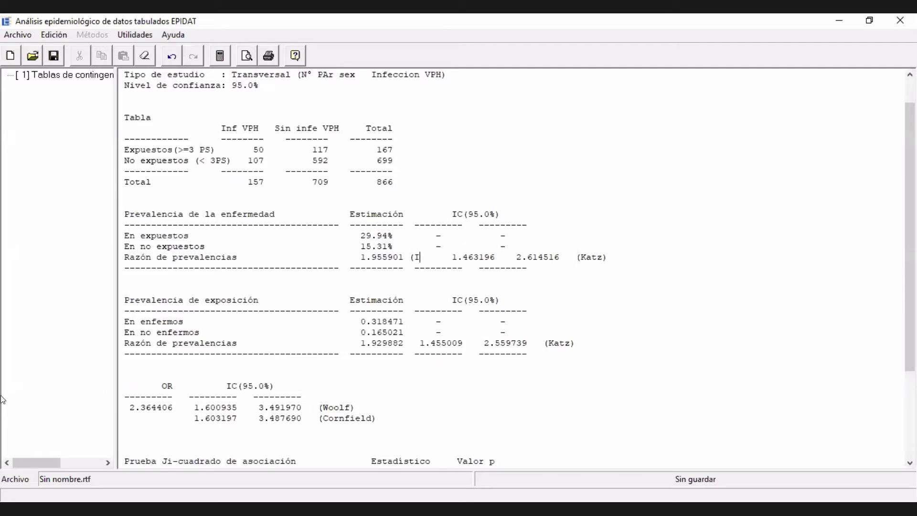
type("95%")
key("ctrl+z")
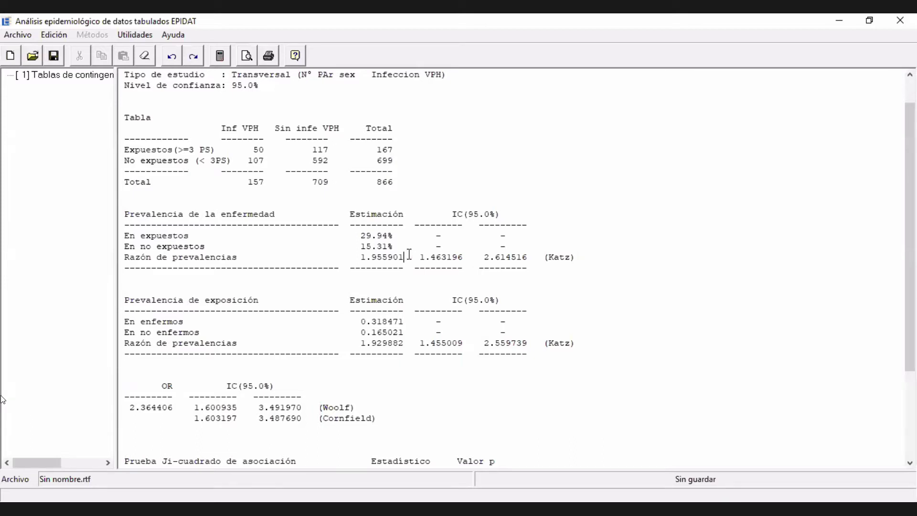
Delete the whole Prevalencia de exposición block from the report.
left_click_drag(175, 278, 589, 360)
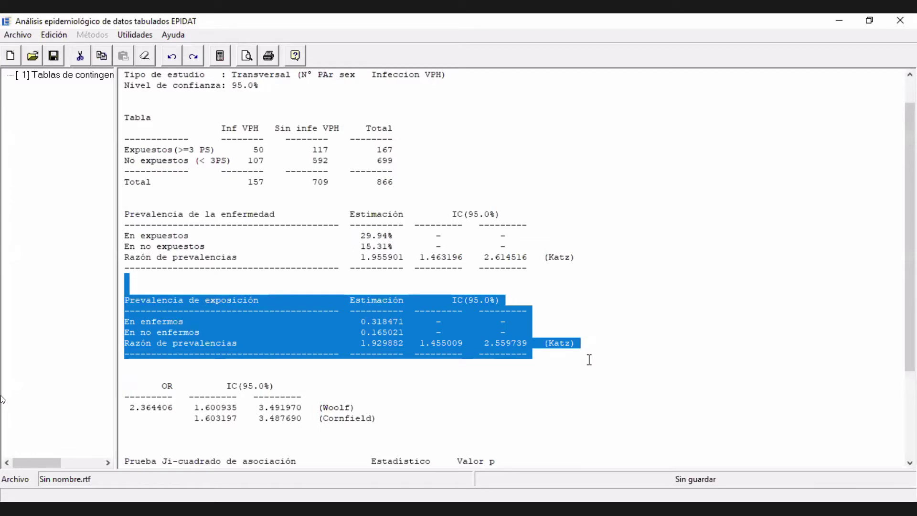
key("Delete")
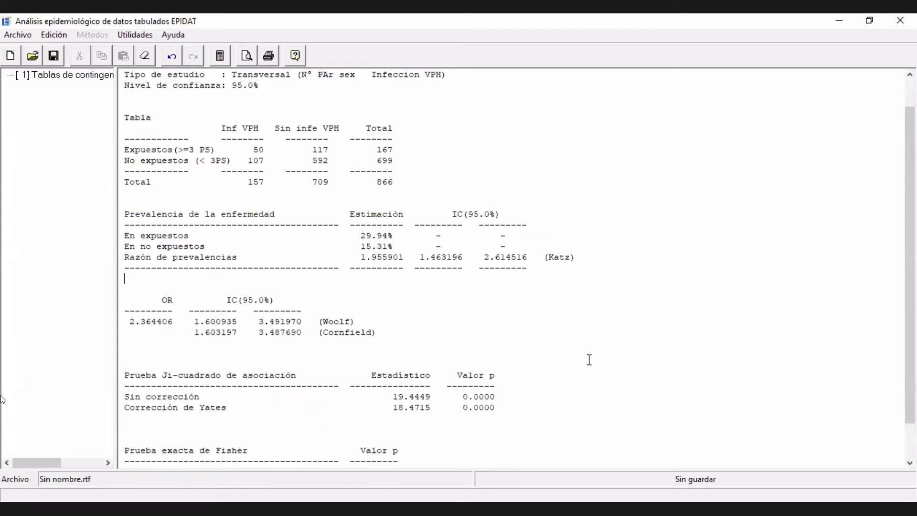
Compare the prevalence ratio's confidence interval with the OR and its Woolf and Cornfield intervals, and review the uncorrected chi-square result.
double_click(440, 256)
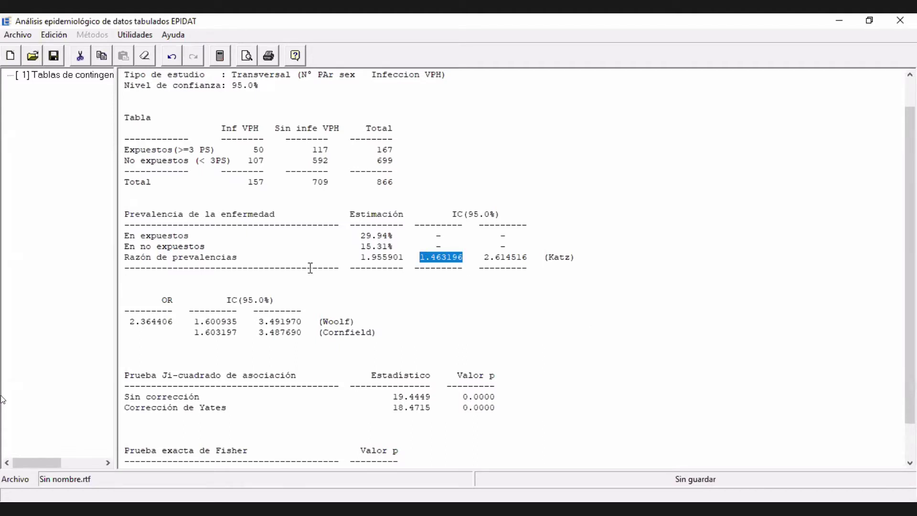
left_click(185, 303)
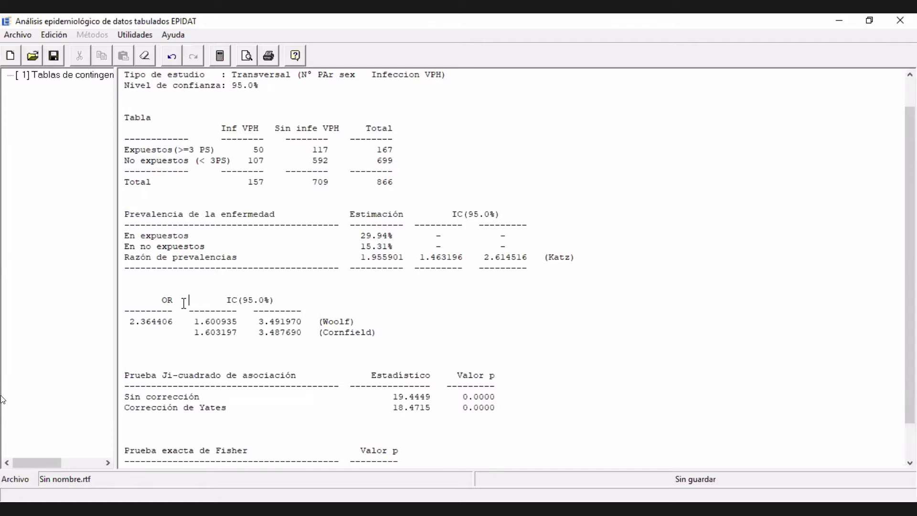
left_click(195, 324)
left_click_drag(195, 322, 354, 317)
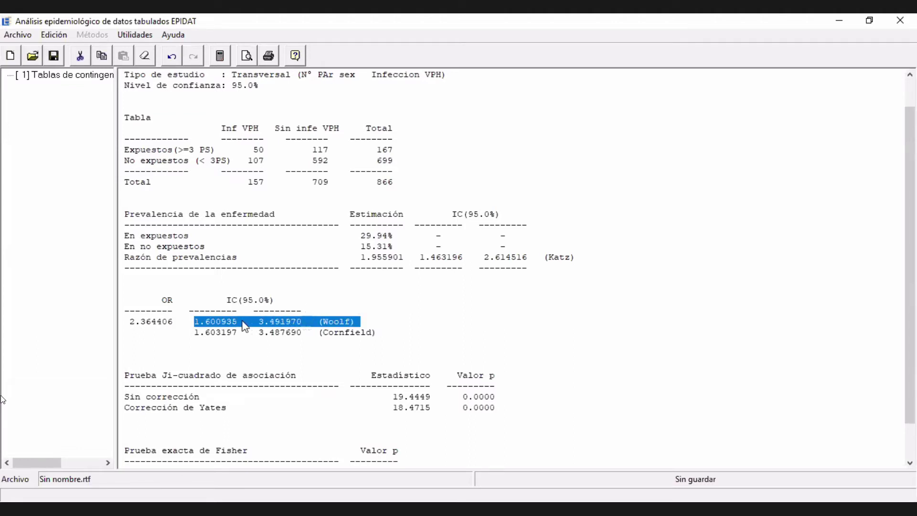
left_click_drag(193, 333, 380, 334)
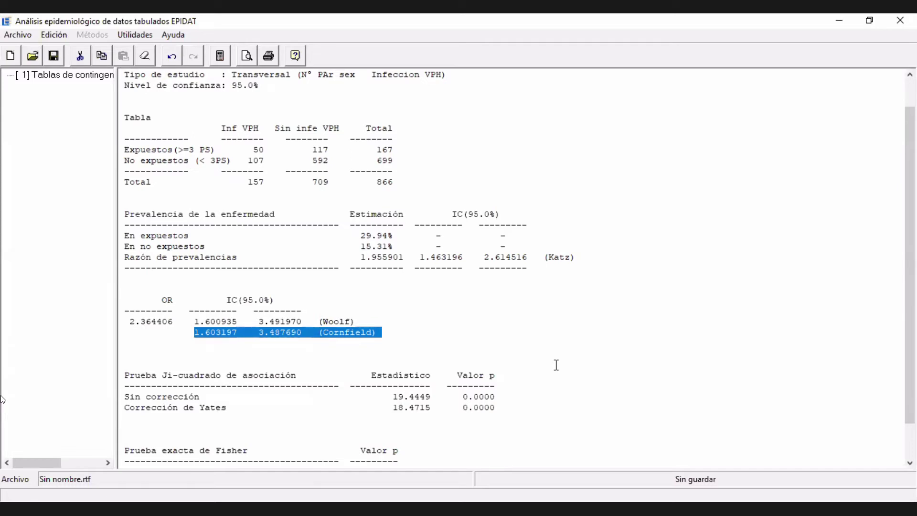
left_click(158, 332)
left_click(156, 264)
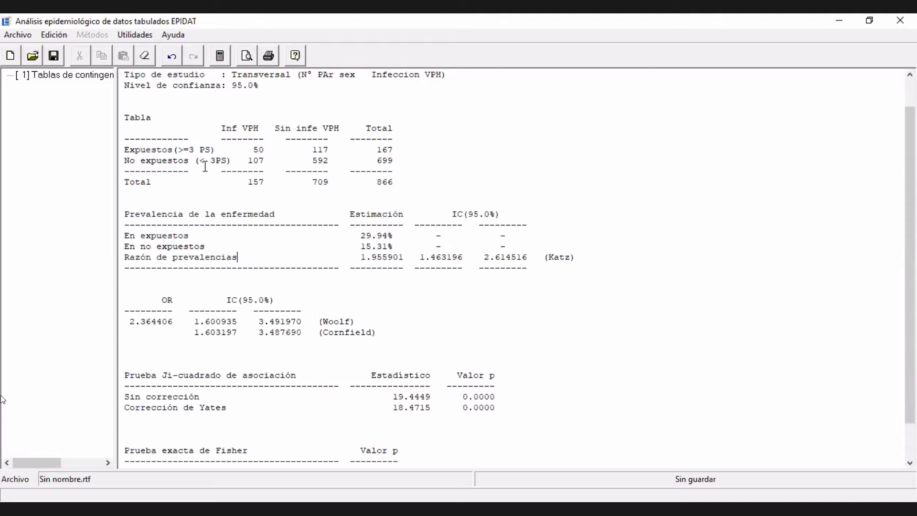
left_click_drag(414, 257, 519, 258)
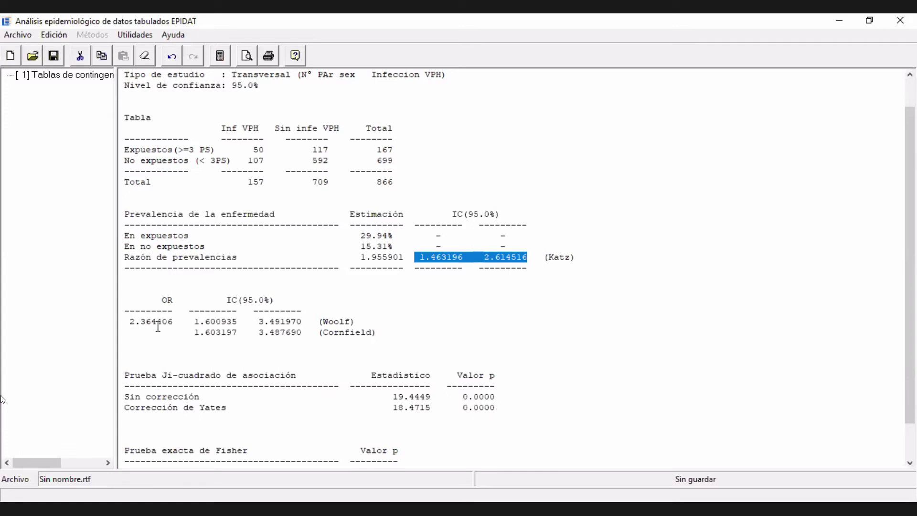
left_click_drag(175, 322, 132, 329)
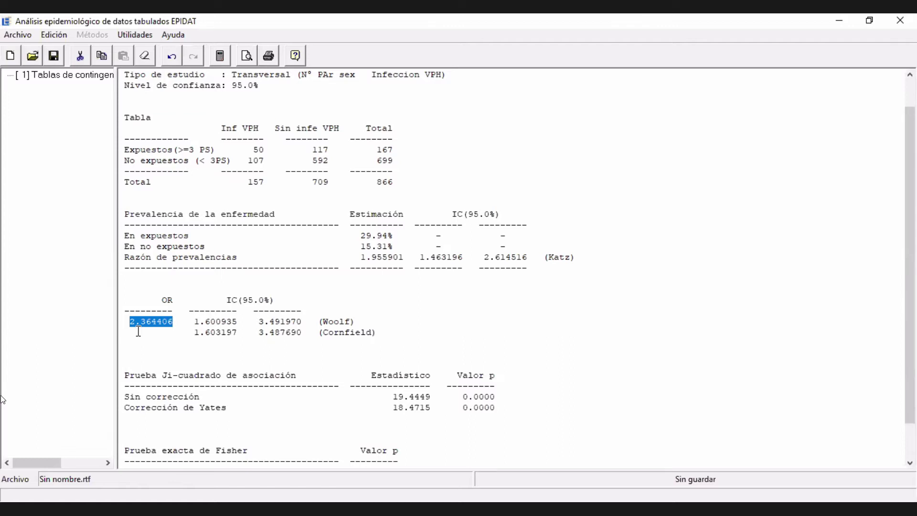
left_click_drag(194, 332, 312, 332)
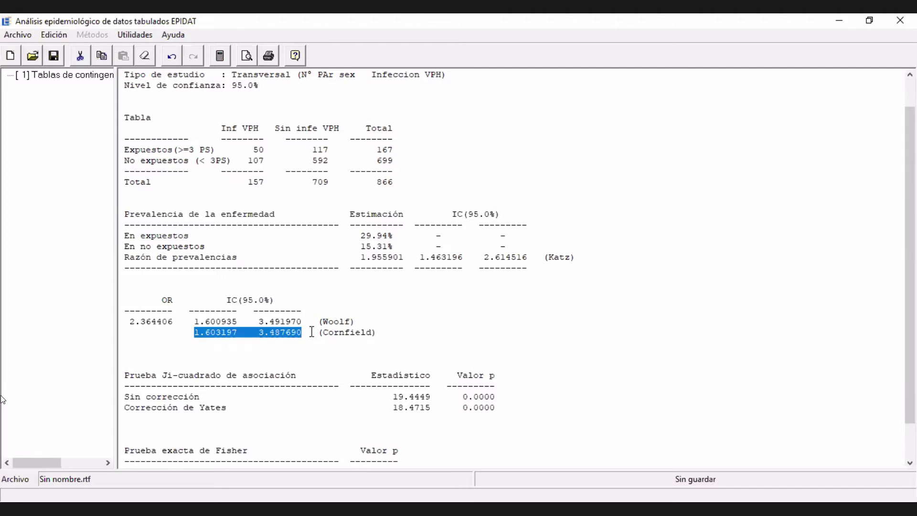
left_click_drag(377, 320, 172, 321)
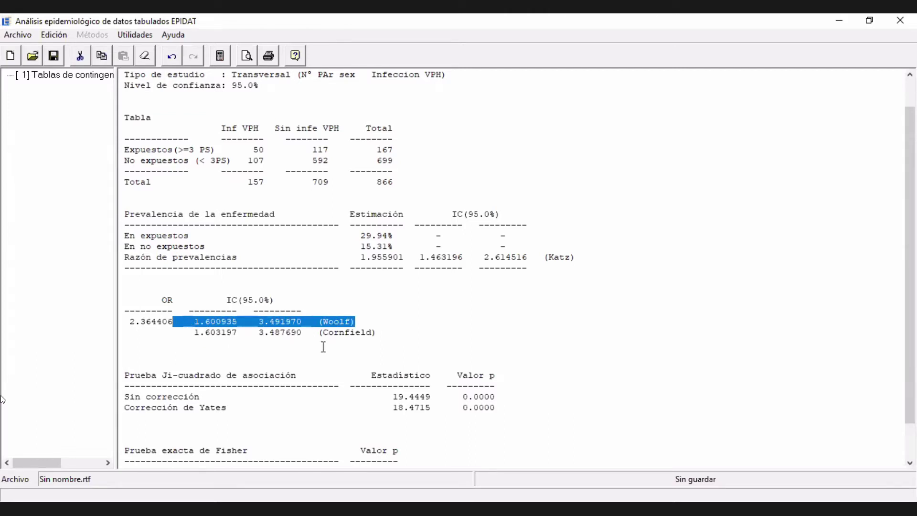
left_click(384, 355)
left_click_drag(125, 397, 512, 396)
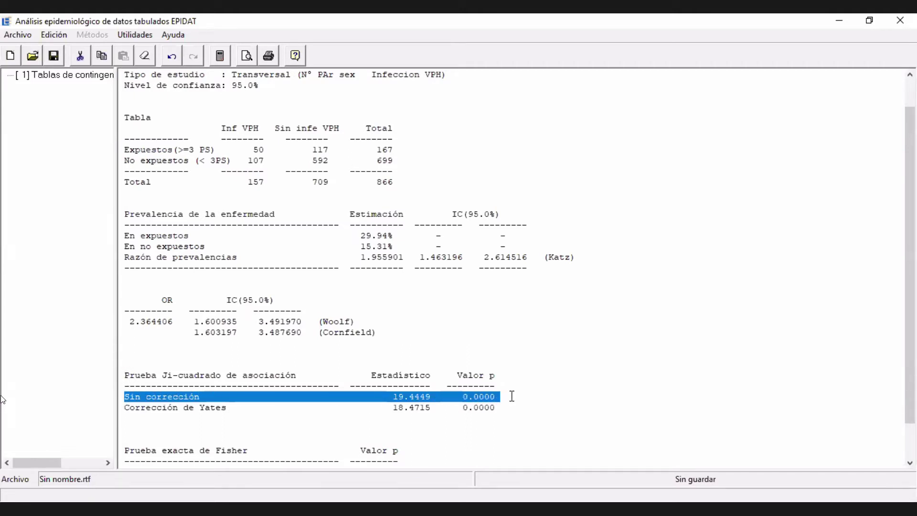
left_click(487, 343)
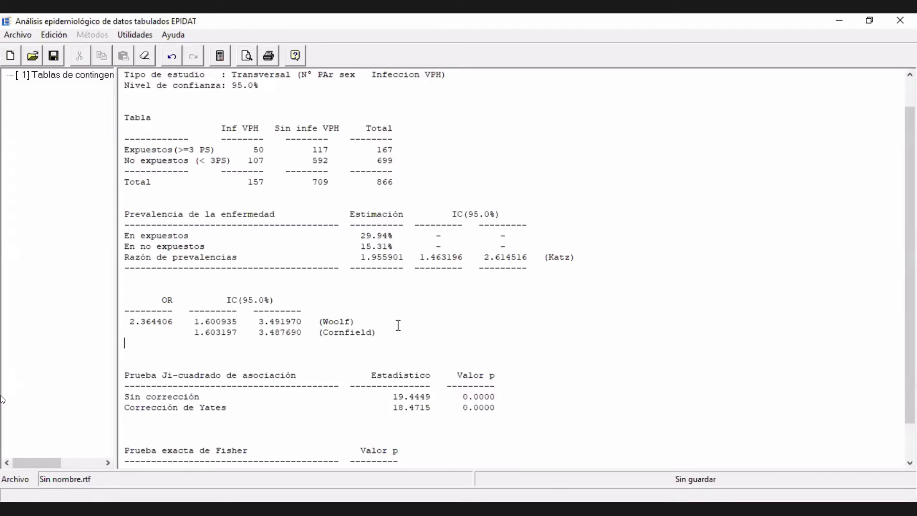
left_click_drag(377, 333, 193, 332)
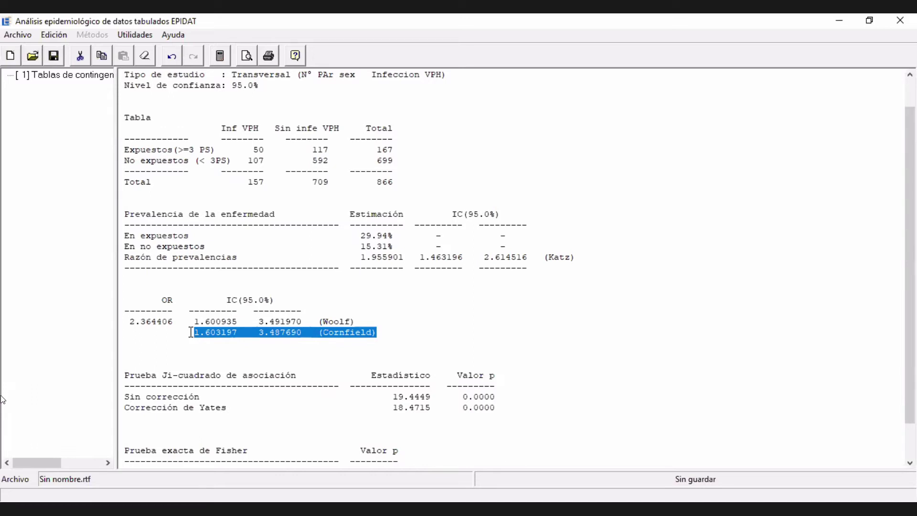
left_click(191, 332)
left_click(174, 333)
left_click_drag(173, 333, 495, 349)
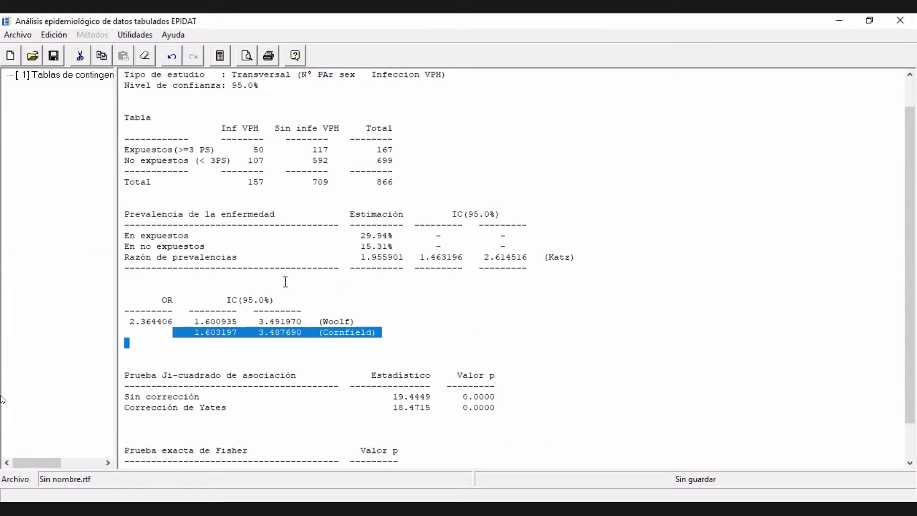
Add "(RP)" after the Razón de prevalencias label and remove the following extra spaces to realign the row's values.
left_click(244, 246)
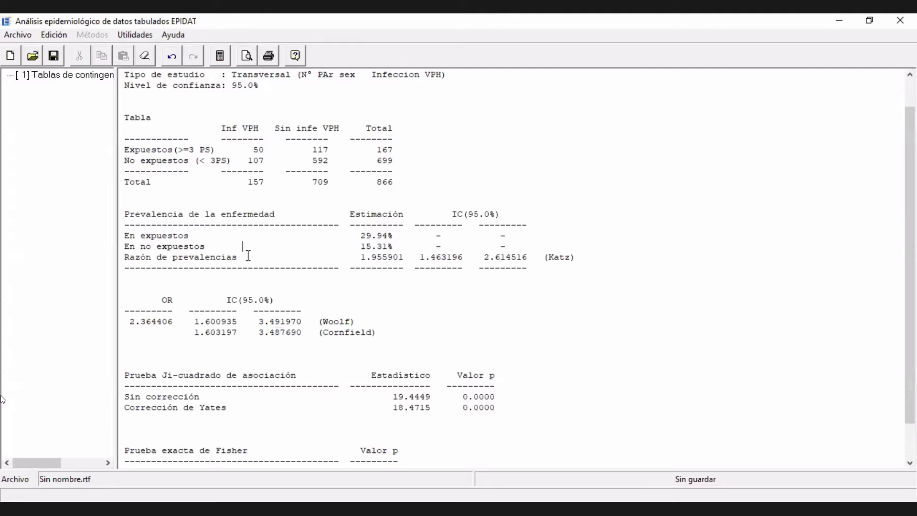
left_click(249, 257)
type("(RP)")
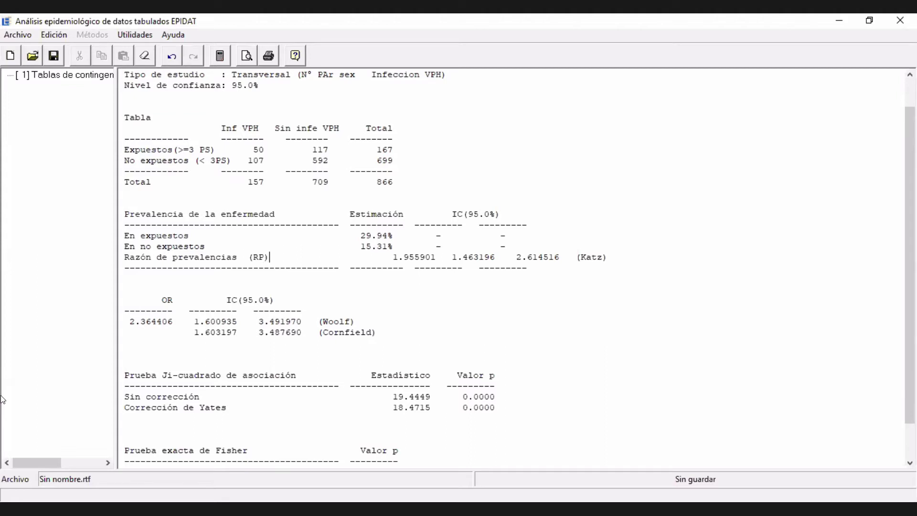
key("Delete")
key("Delete")
key("Delete")
key("Delete")
key("Delete")
key("Delete")
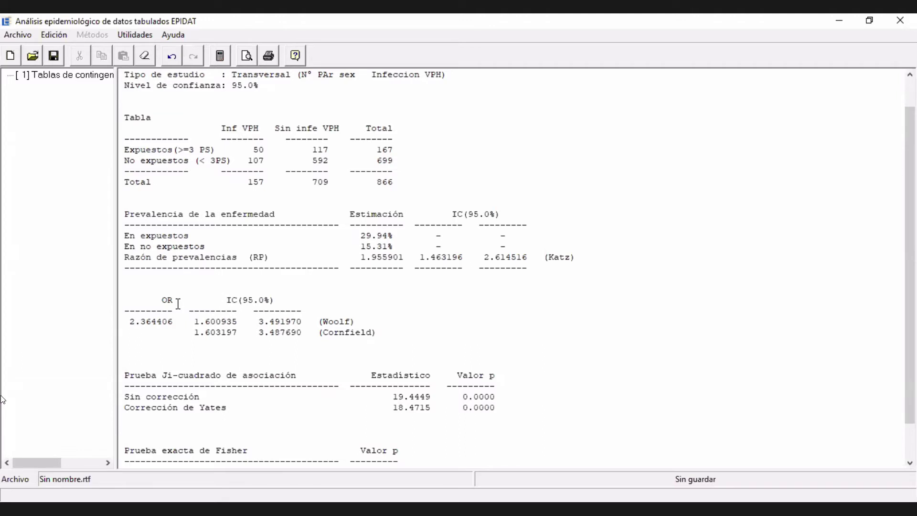
Review the OR's Cornfield interval, the uncorrected chi-square statistic and its p-value, and the Fisher exact test results.
left_click(190, 333)
left_click_drag(191, 334, 406, 331)
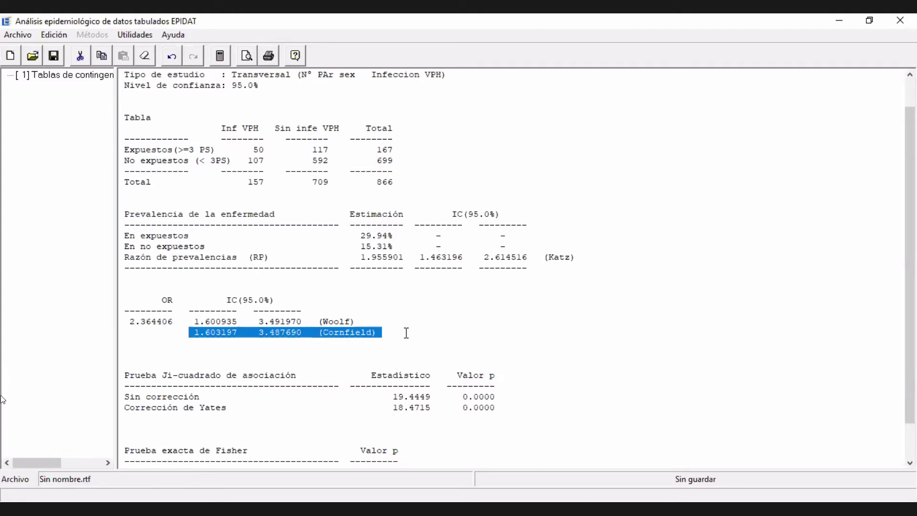
left_click(582, 329)
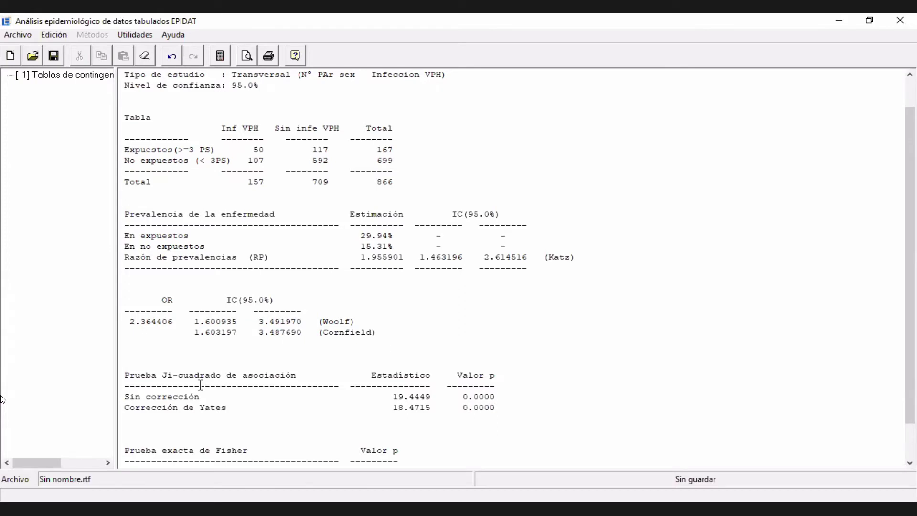
left_click_drag(126, 397, 555, 399)
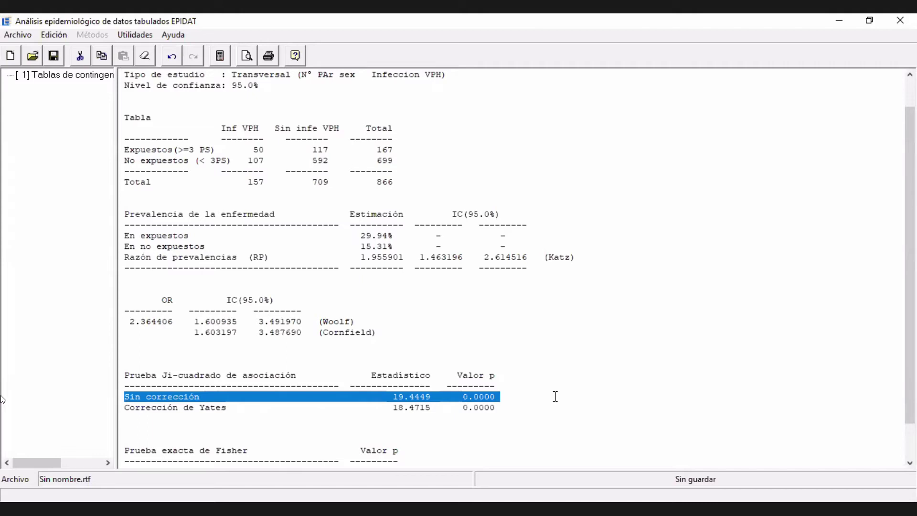
scroll(554, 396, "down", 1)
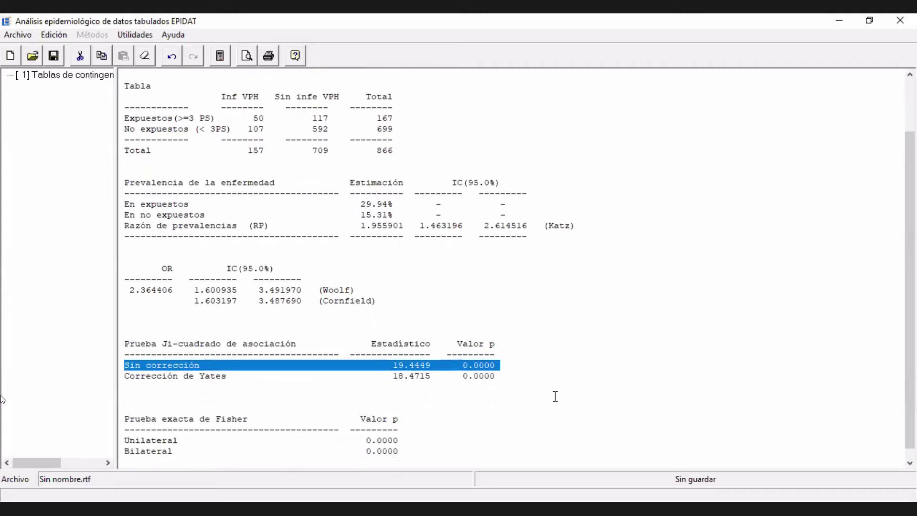
scroll(533, 370, "down", 1)
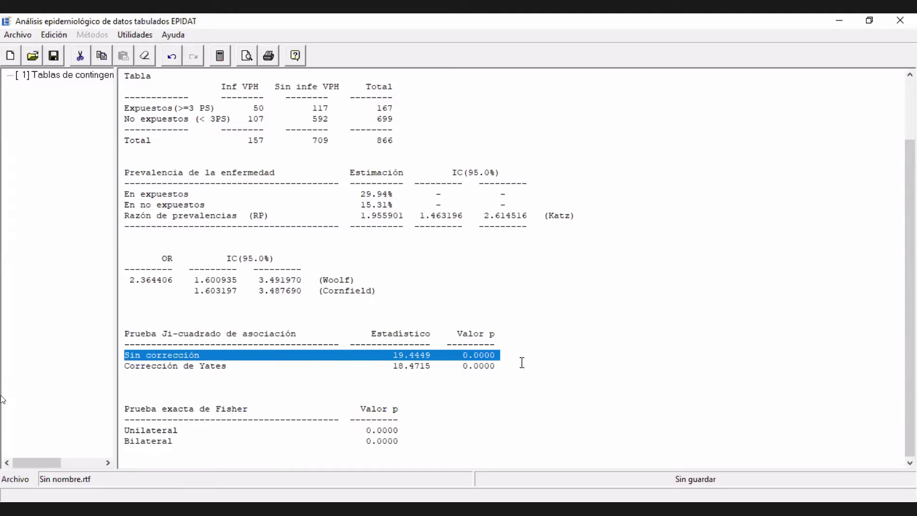
left_click(421, 356)
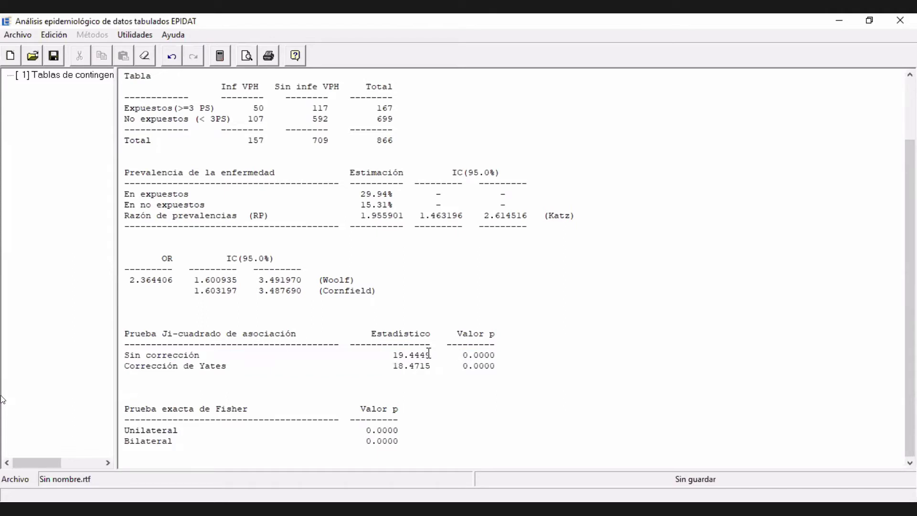
double_click(428, 355)
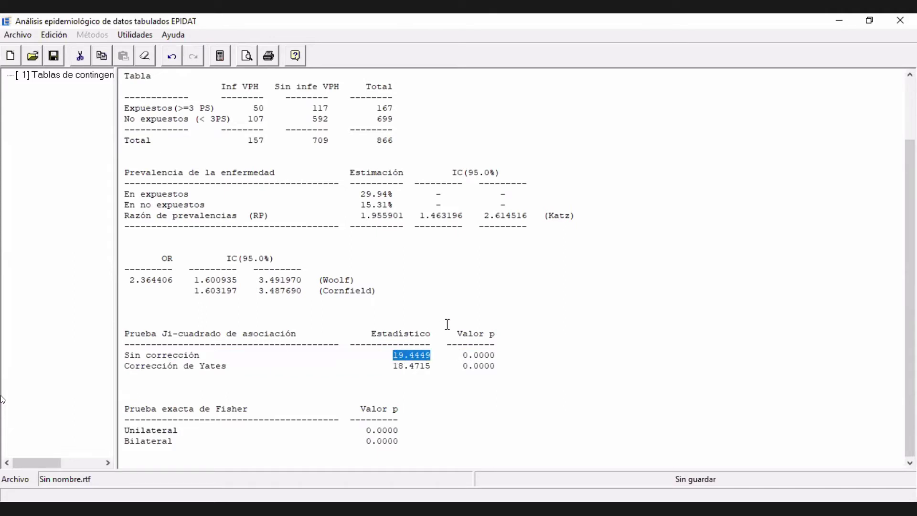
Add the note "Valor p de la prueba de Chi2 es" beside the Sin corrección row of the chi-square results.
left_click(526, 350)
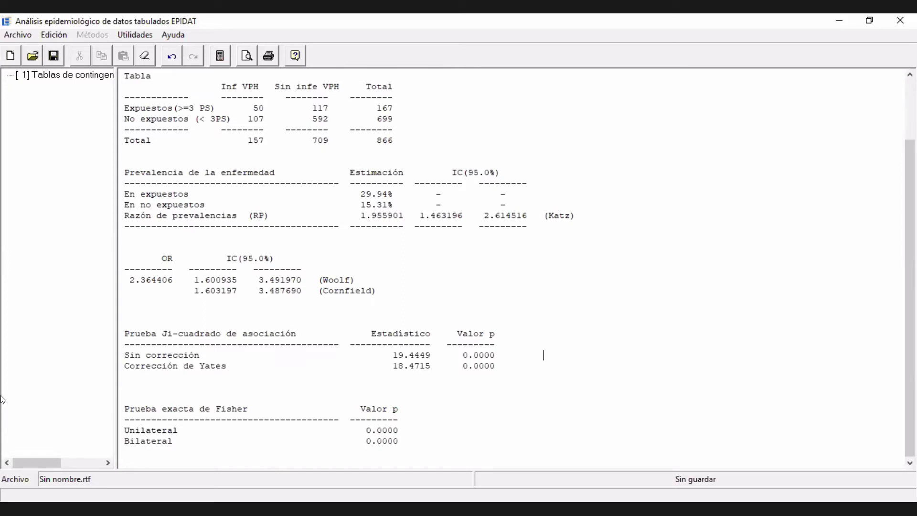
type("Valor p de la pur")
key("BackSpace")
key("BackSpace")
type("urueb")
key("BackSpace")
key("BackSpace")
key("BackSpace")
key("BackSpace")
key("BackSpace")
type("rye")
key("BackSpace")
key("BackSpace")
type("ueba")
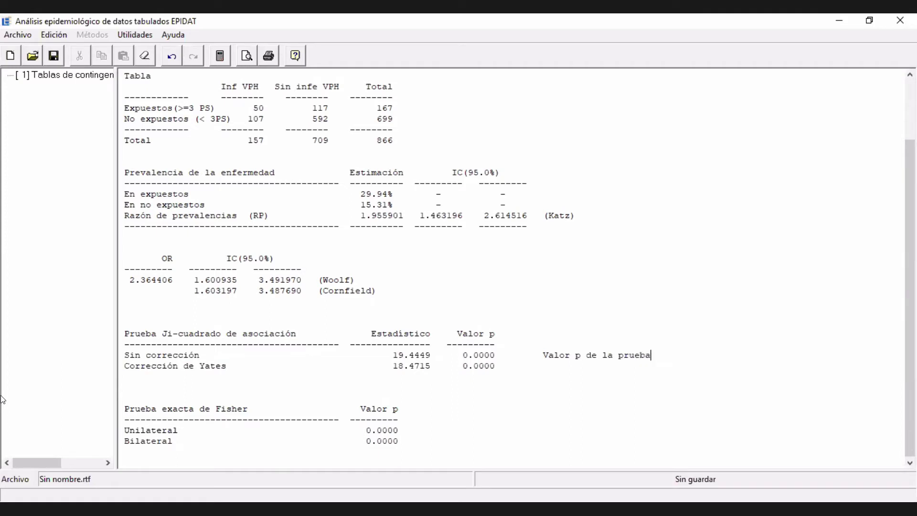
type(" d  Chi2 es ")
Append the significance threshold "(<0,05)" to the end of the chi-square note.
type("<0")
key("Left")
key("Left")
type("(")
key("Right")
key("Right")
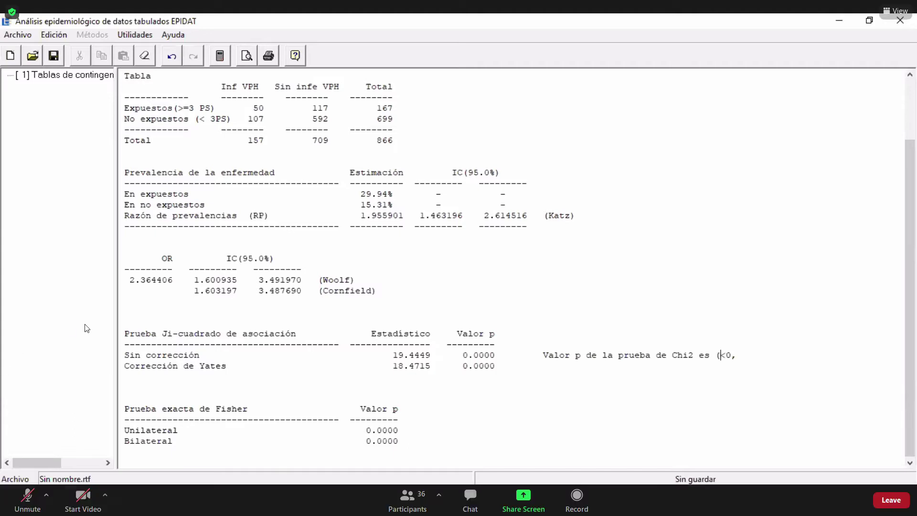
key("Right")
type("05)")
Insert a wide gap before "(<0,05)" and enter "<0,001" right after "es" in the chi-square note.
key("Left")
key("Left")
key("Left")
key("Left")
key("Left")
key("Left")
key("Left")
key("Tab")
key("Left")
key("Left")
key("Left")
key("Left")
key("Left")
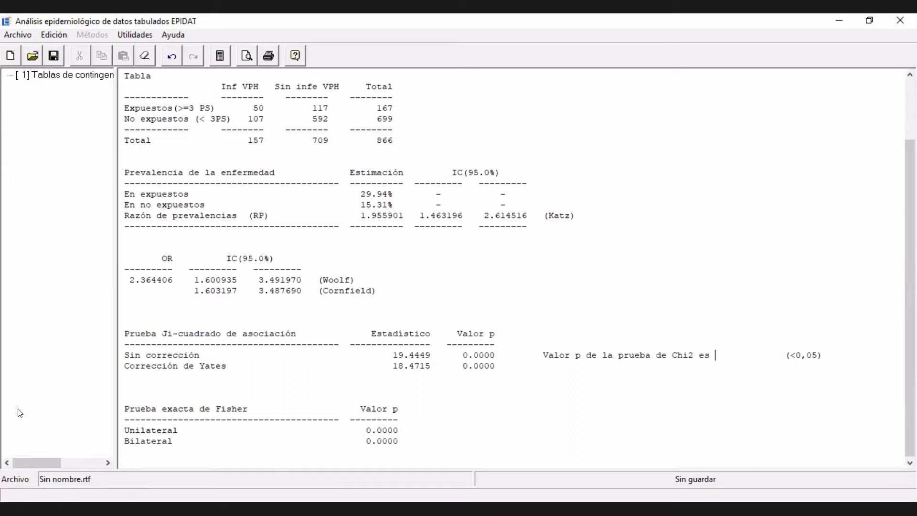
type("<0,001")
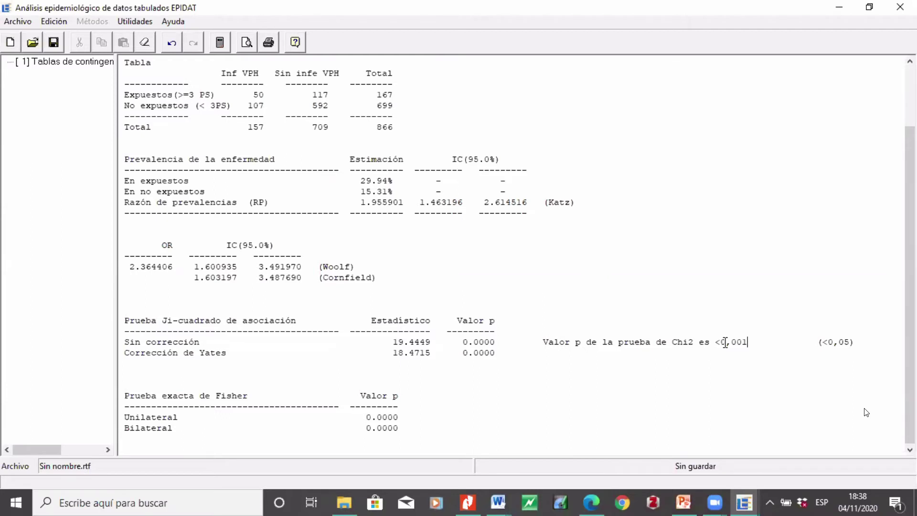
Compare the note's p-value and its significance threshold with the Sin corrección row of the chi-square test.
left_click_drag(758, 342, 707, 347)
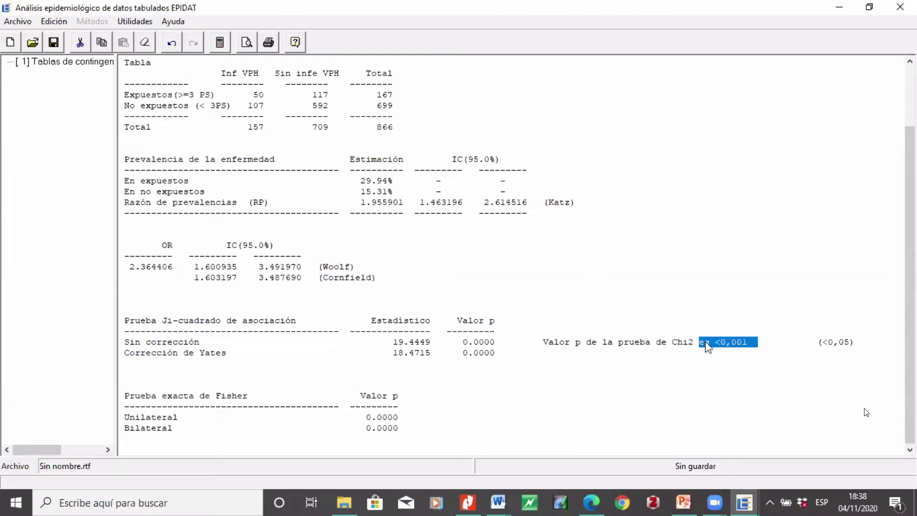
left_click(707, 348)
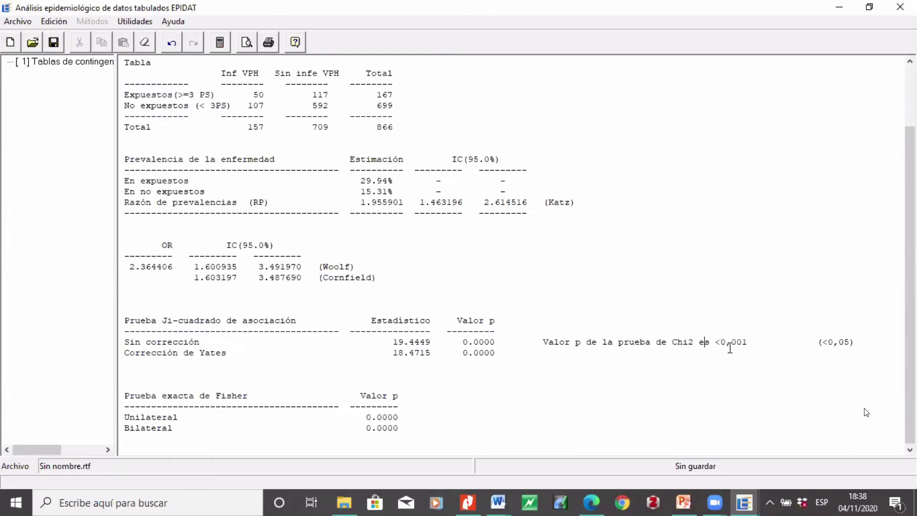
left_click(748, 342)
left_click_drag(812, 341, 860, 345)
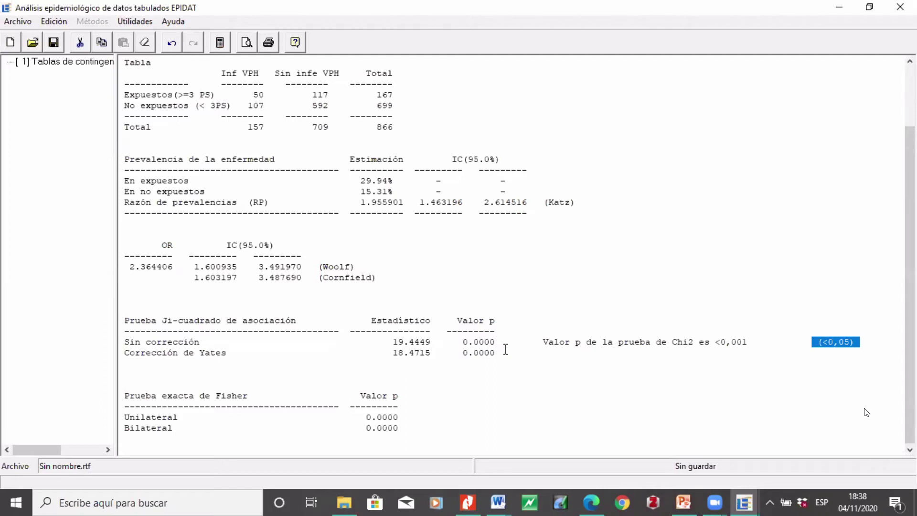
left_click_drag(484, 341, 131, 342)
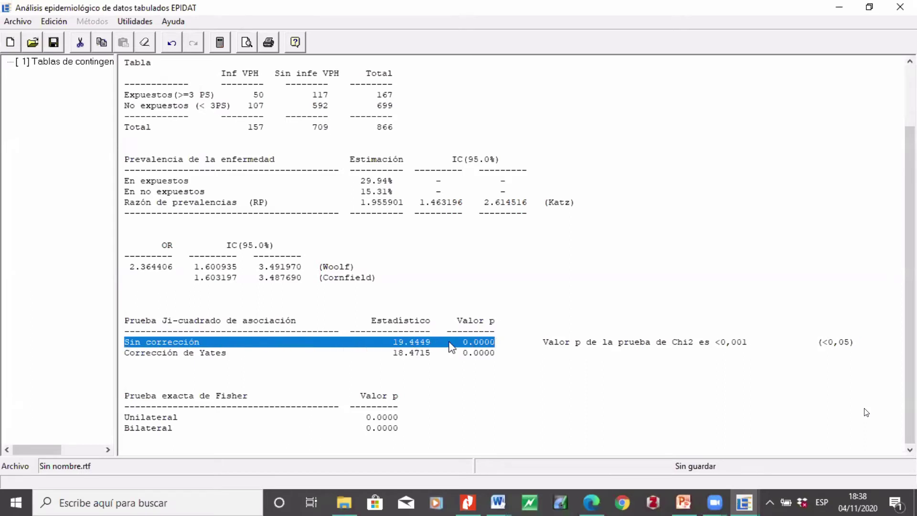
left_click(456, 348)
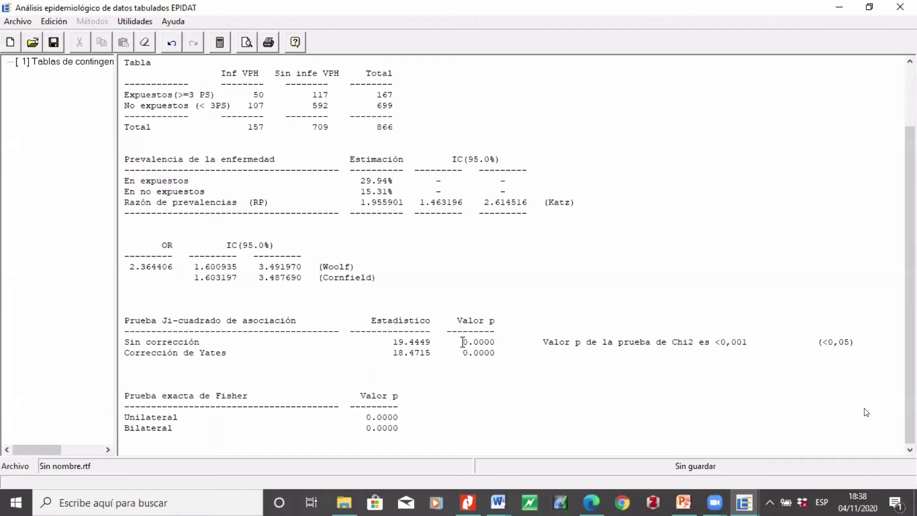
Try replacing the Sin corrección p-value with "-" and undo the replacement.
double_click(463, 342)
left_click_drag(497, 343, 466, 344)
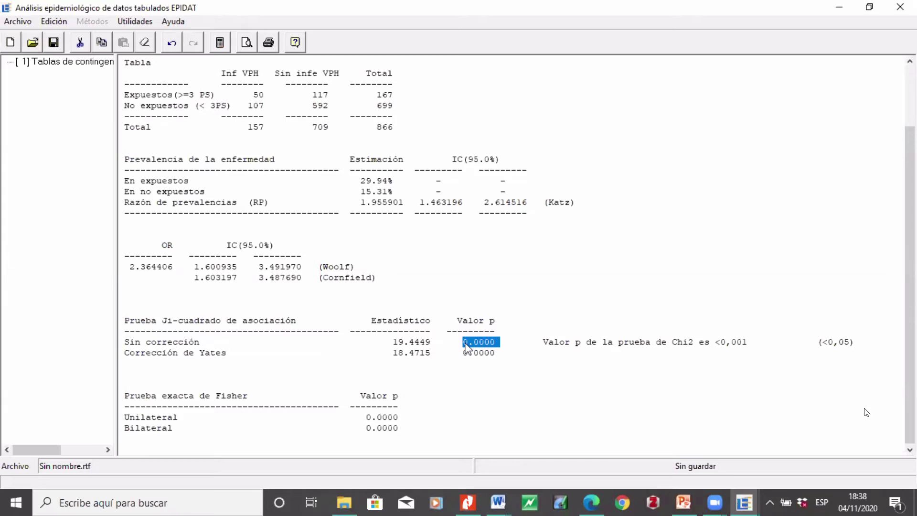
type("-")
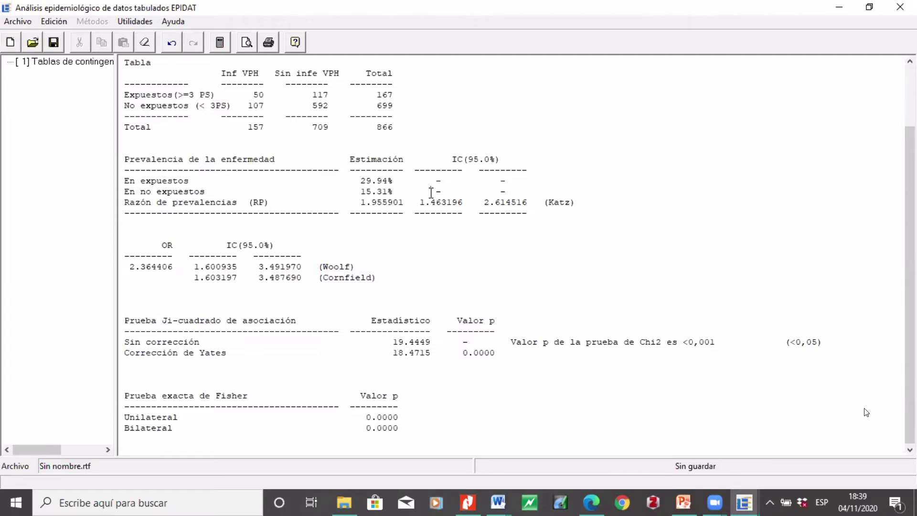
key("ctrl+z")
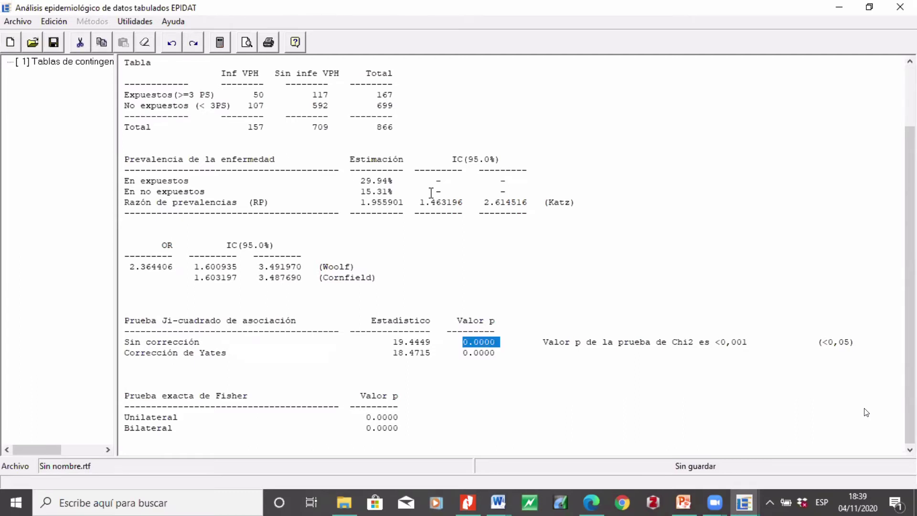
Try extending the Sin corrección p-value to 0.00000789 and remove the added decimals again.
left_click(474, 342)
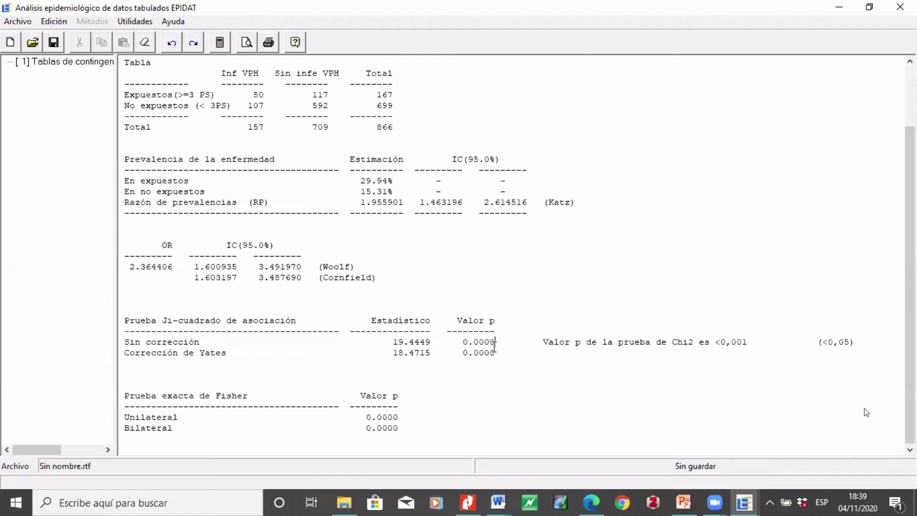
type("007")
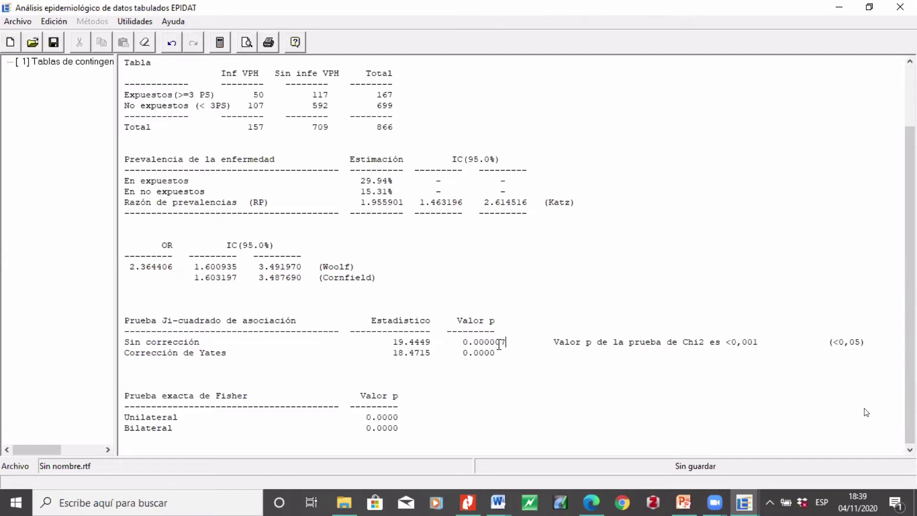
key("BackSpace")
type("789")
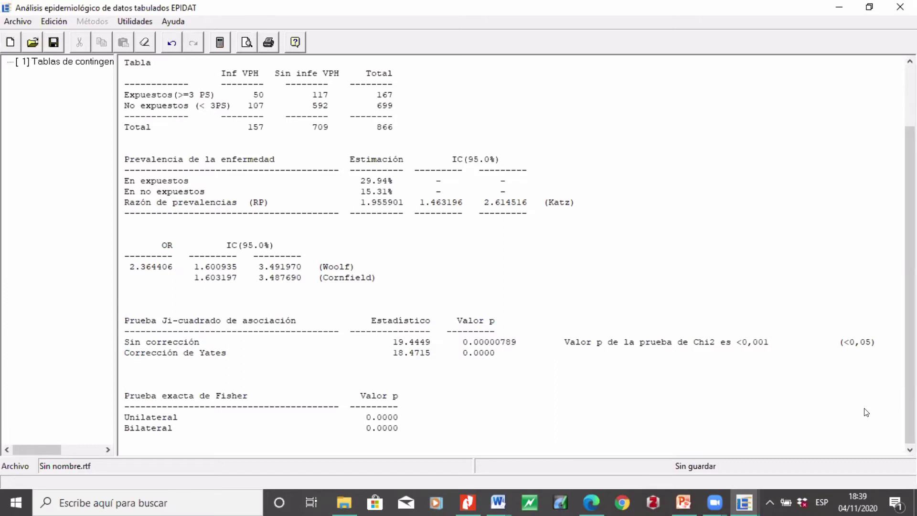
key("BackSpace")
key("BackSpace")
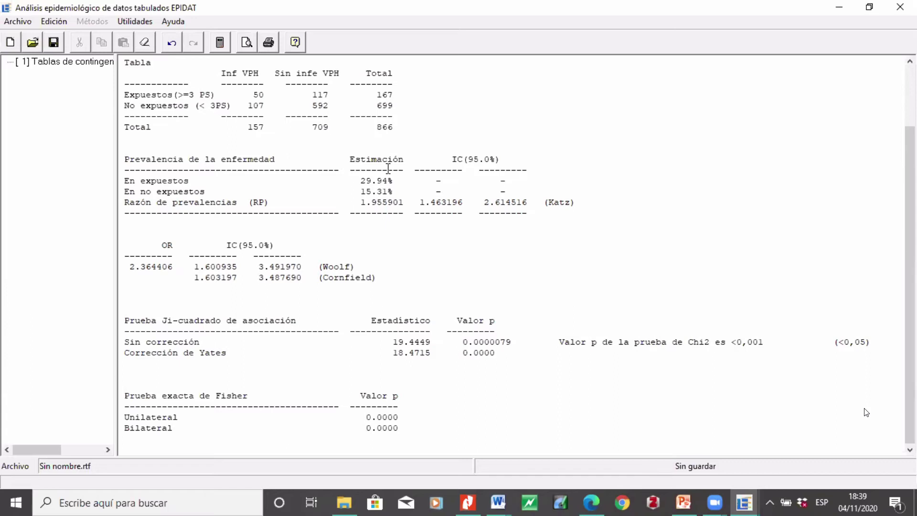
key("BackSpace")
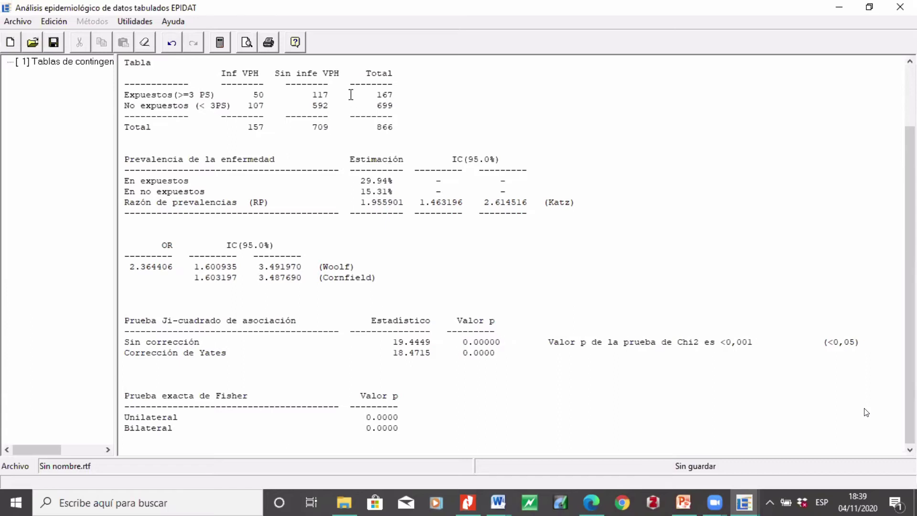
key("BackSpace")
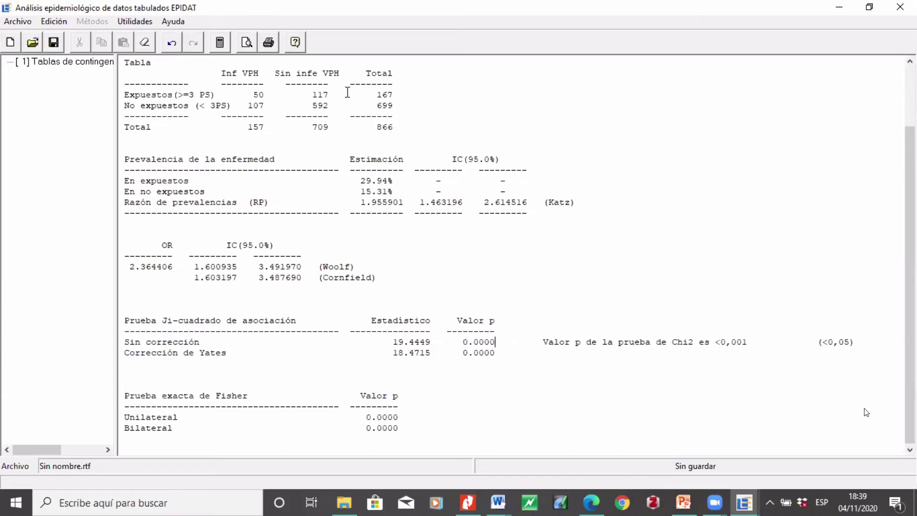
Try the example p-values 0.00001 and 0.00000006756 in the Sin corrección row and delete the extra digits.
type("1")
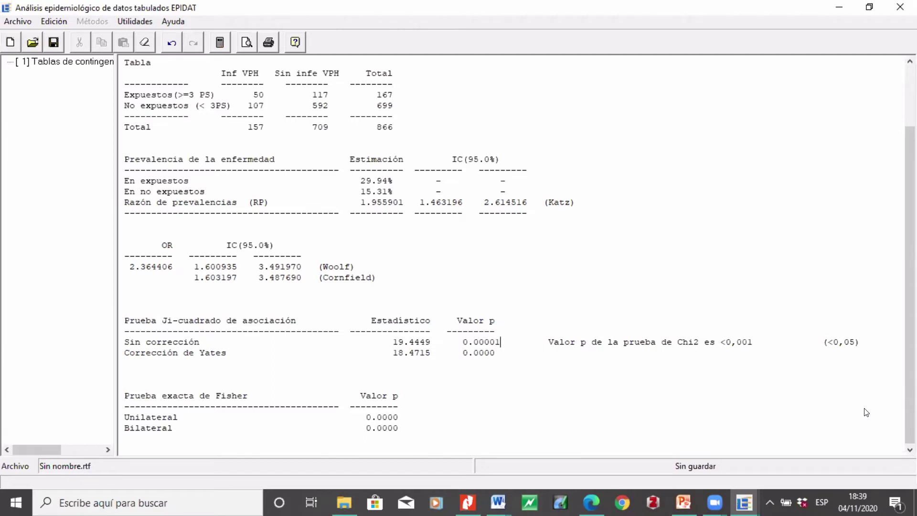
key("BackSpace")
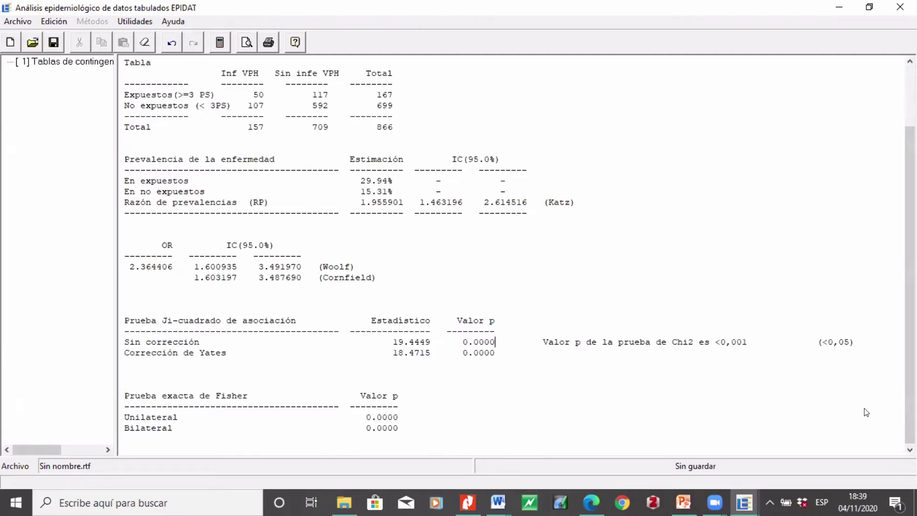
type("0")
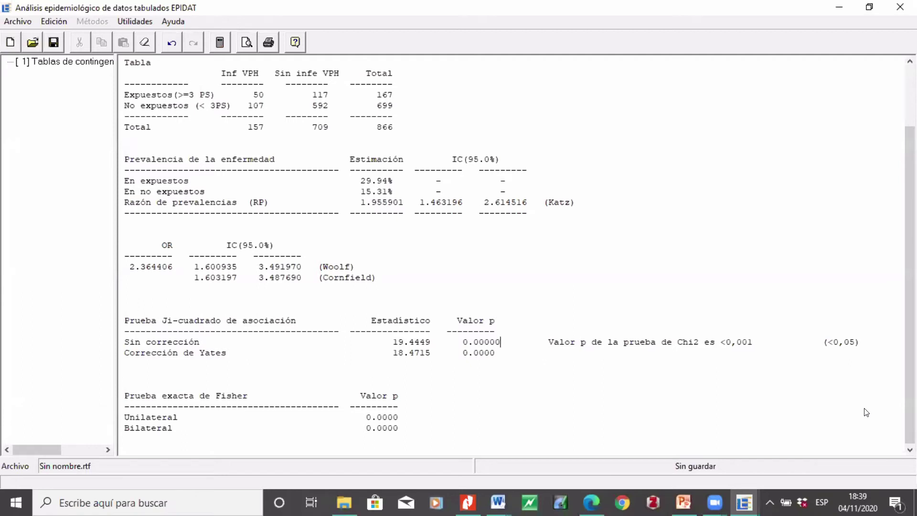
type("0")
type("067")
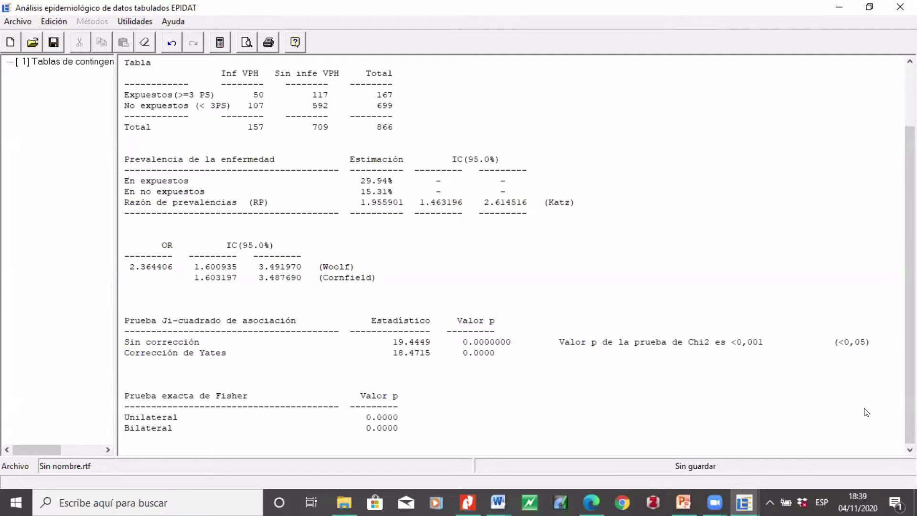
type("56")
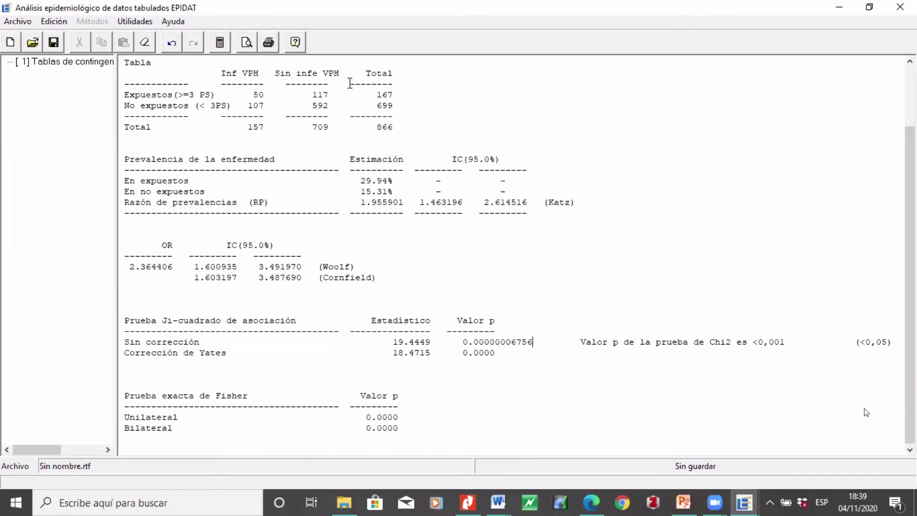
key("BackSpace")
key("BackSpace")
key("BackSpace")
key("BackSpace")
key("BackSpace")
key("BackSpace")
key("BackSpace")
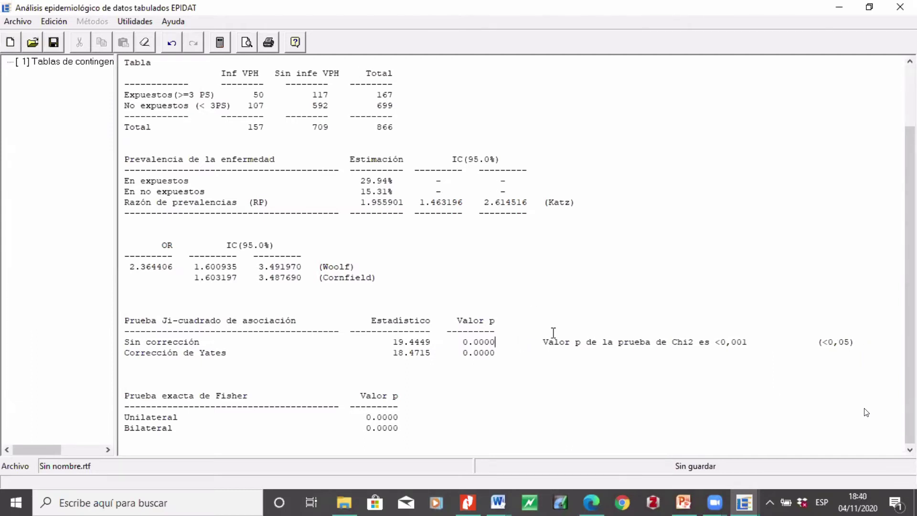
Replace the chi-square note's p-value with 0.0000 and change the Sin corrección p-value to <0.0001, aligned with its column.
left_click_drag(753, 342, 716, 344)
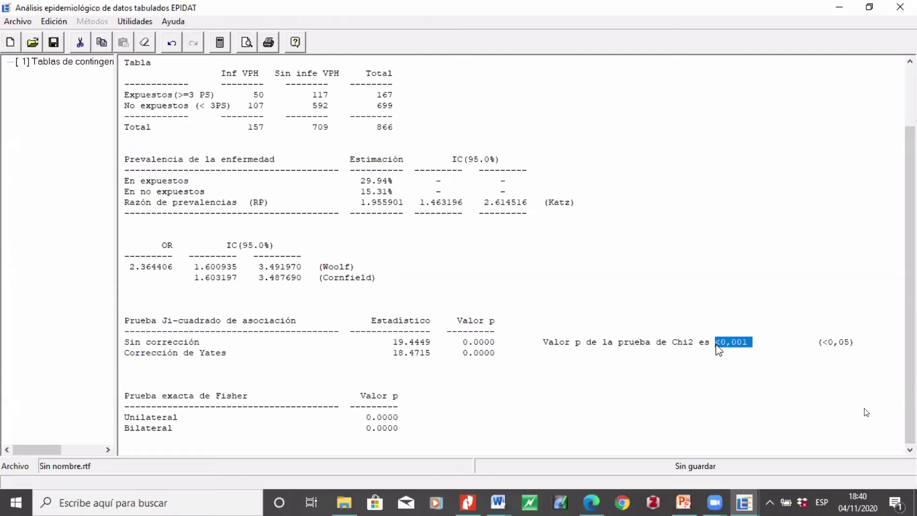
type("0.0000")
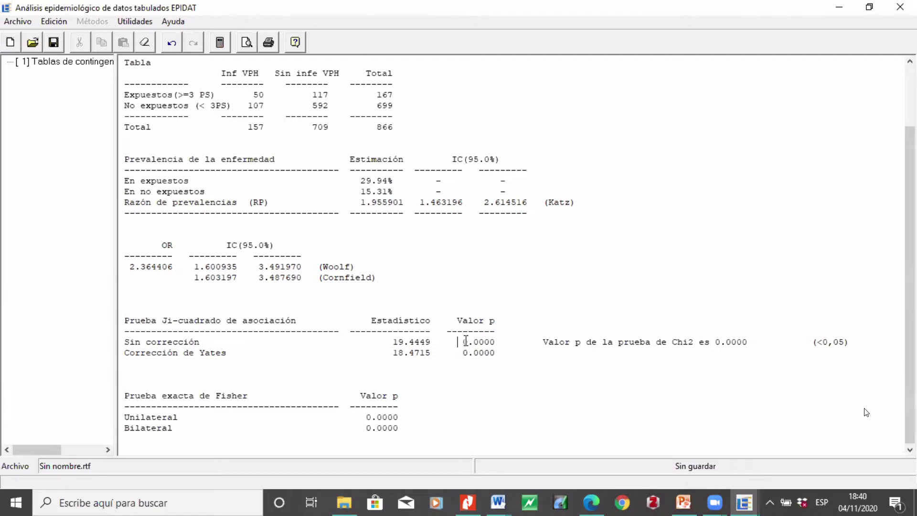
left_click(463, 341)
type(">")
key("BackSpace")
type("<")
key("Right")
key("Right")
key("Right")
key("Right")
key("Right")
key("Right")
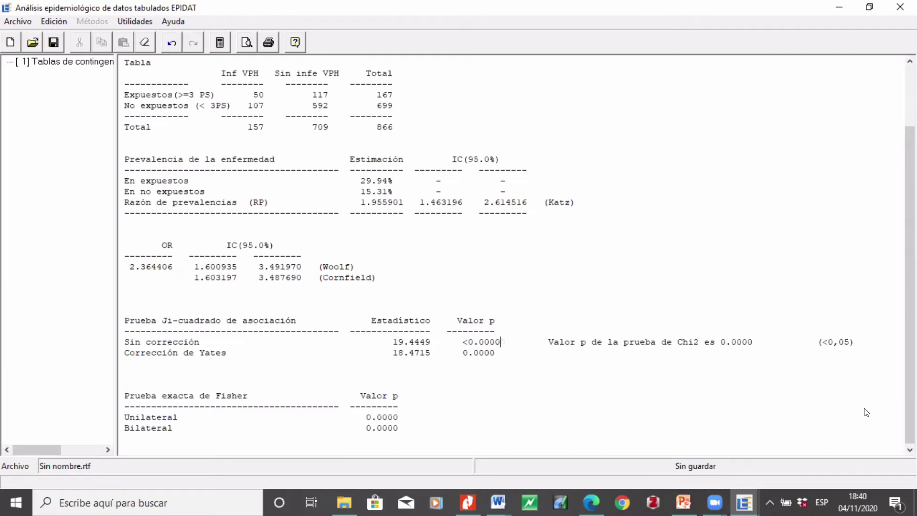
key("BackSpace")
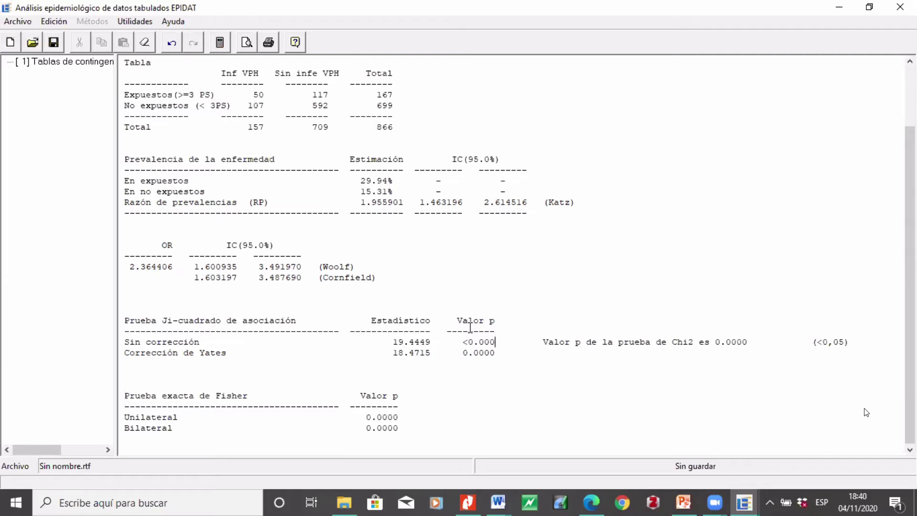
type("1")
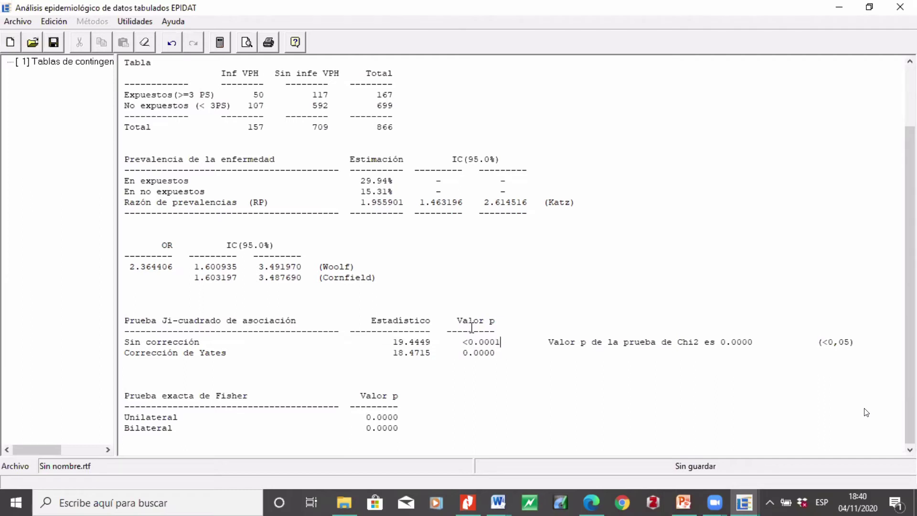
key("Left")
key("Left")
key("Left")
key("Left")
key("Left")
key("Left")
key("Left")
key("BackSpace")
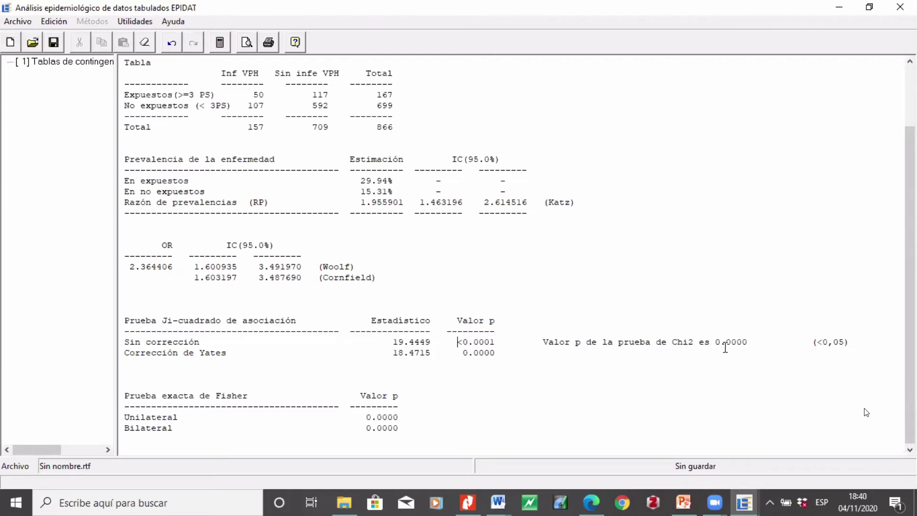
Change the chi-square note's p-value to <0.0001 and add <0.001 after it as an alternative.
left_click(716, 342)
type("<")
key("BackSpace")
type("1")
type("<0.00")
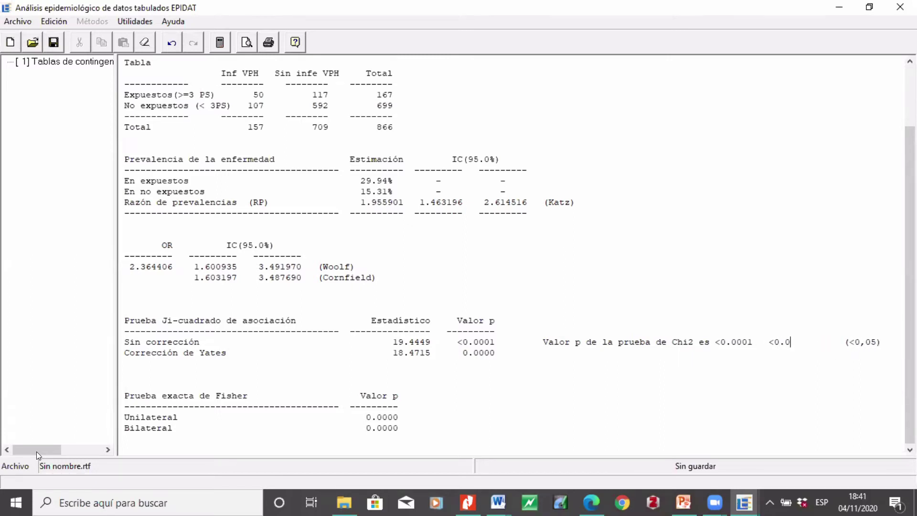
type("1")
key("Delete")
Remove three extra spaces before the (<0,05) threshold in the chi-square note.
left_click_drag(893, 344, 833, 343)
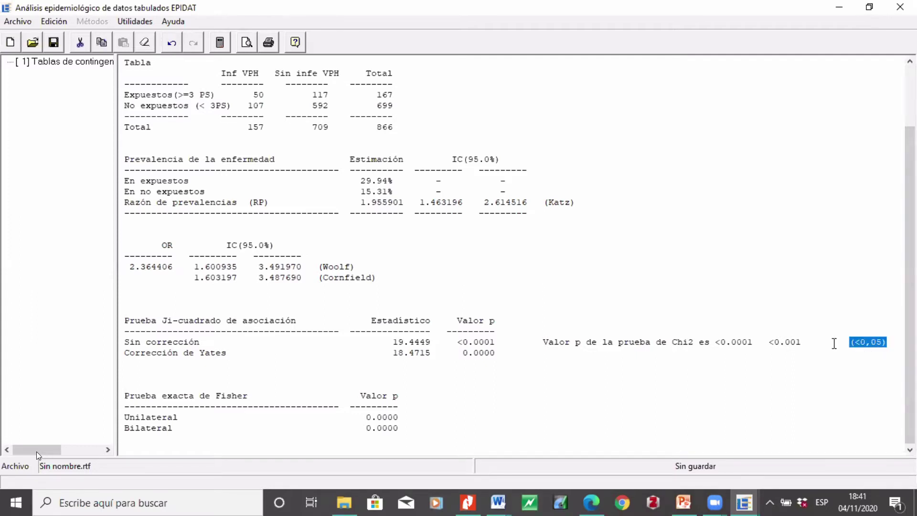
left_click(834, 343)
key("BackSpace")
key("BackSpace")
key("BackSpace")
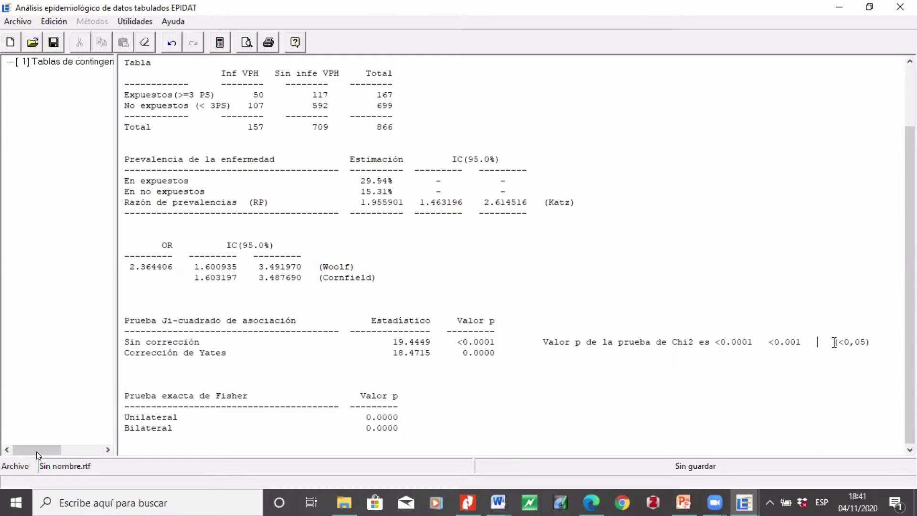
Highlight the Corrección de Yates row and the Cornfield confidence interval of the OR for comparison.
mouse_move(25, 503)
left_click(121, 340)
mouse_move(121, 339)
left_mouse_down()
mouse_move(495, 338)
mouse_move(117, 358)
left_mouse_up()
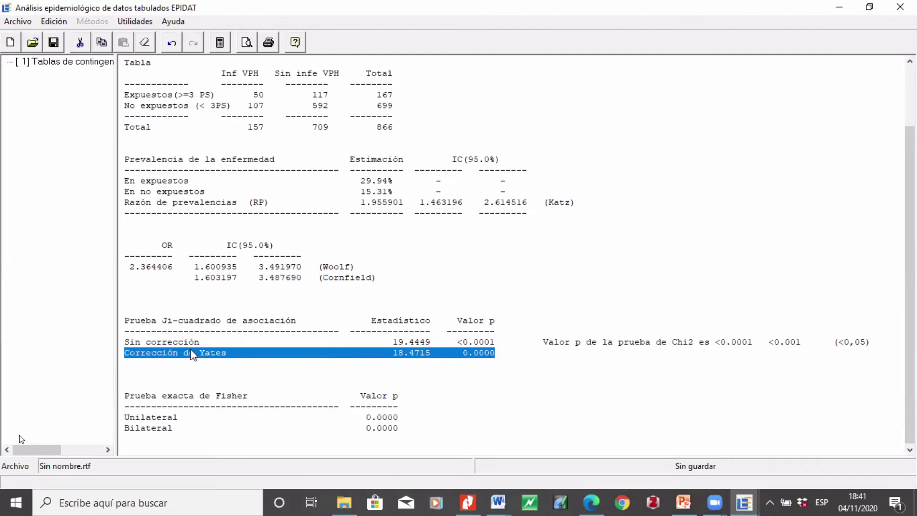
left_click(304, 280)
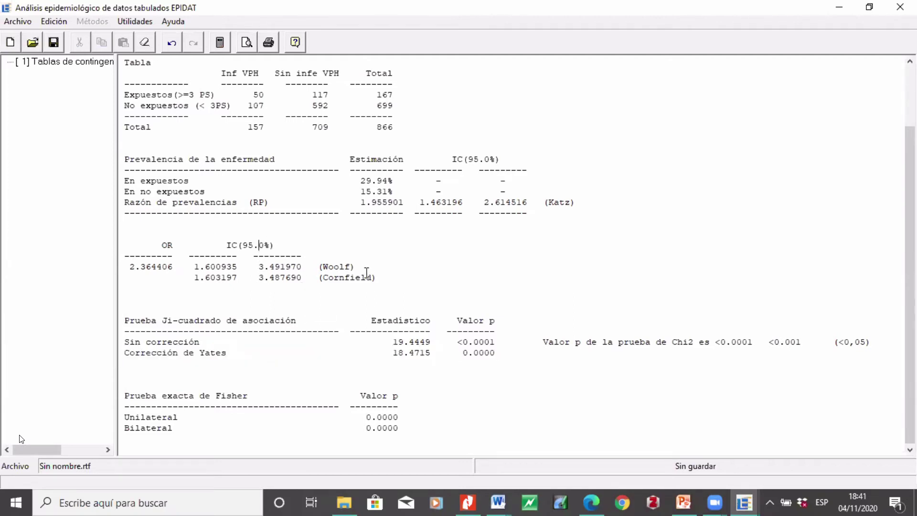
left_click_drag(382, 278, 211, 283)
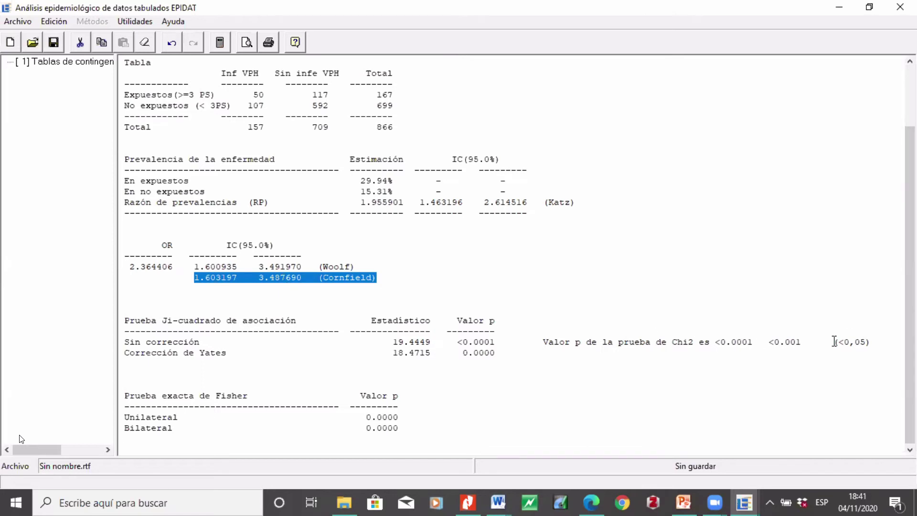
Move the chi-square p-value note from the Sin corrección row to the end of the Corrección de Yates row.
left_click_drag(870, 342, 548, 347)
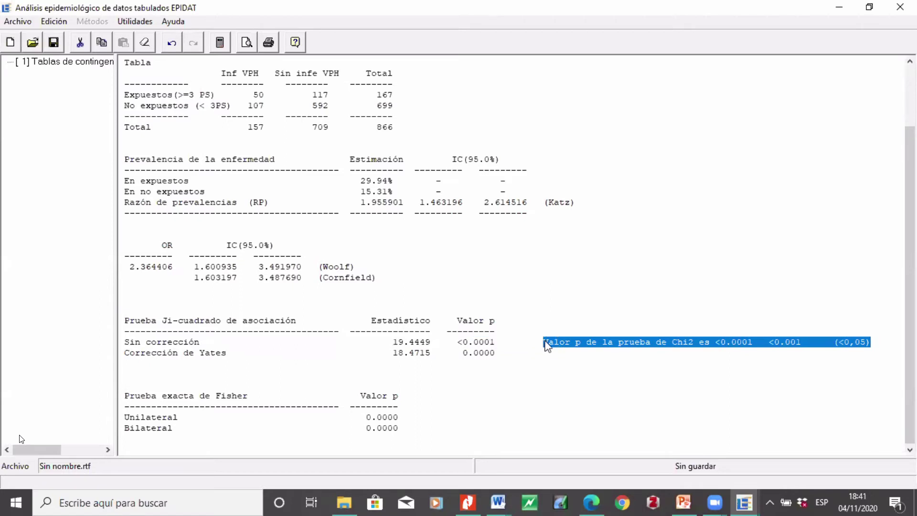
key("ctrl+x")
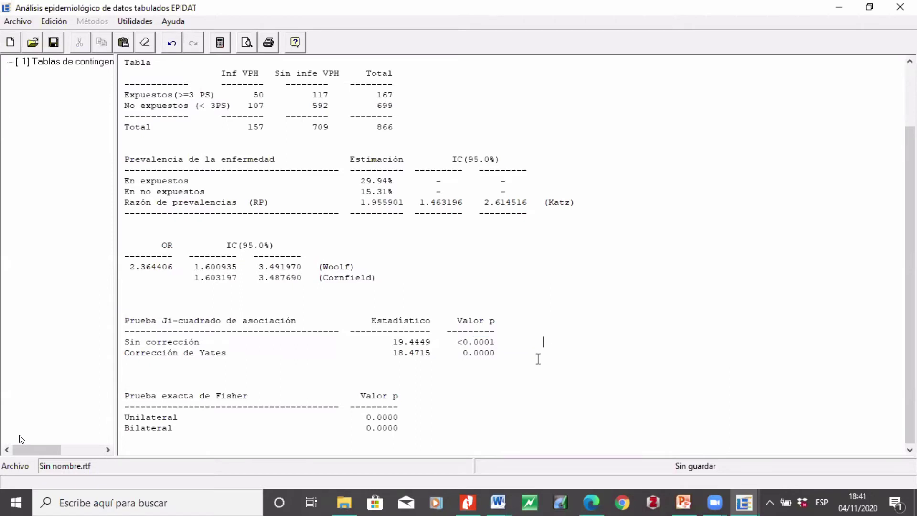
key("ctrl+v")
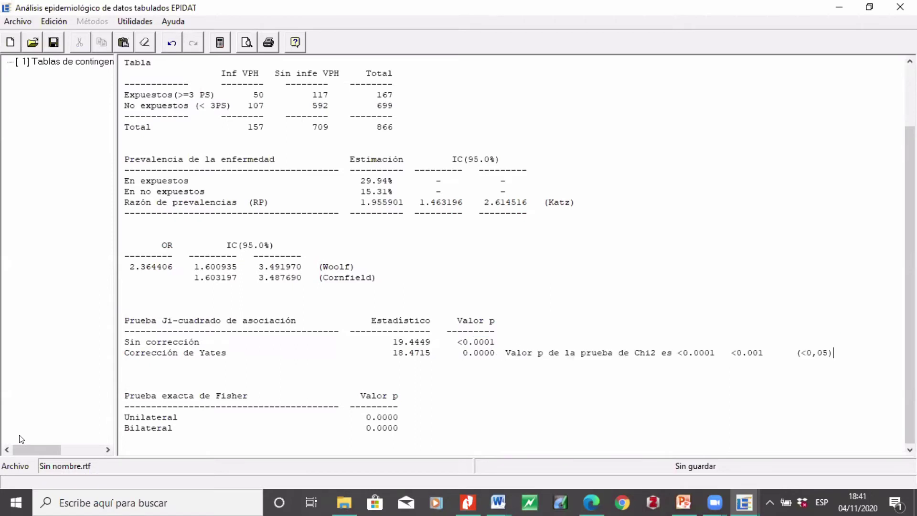
Remove the "<" from the Sin corrección p-value and set the Corrección de Yates p-value to <0.0001.
left_click_drag(466, 341, 458, 341)
left_click(459, 354)
type("<")
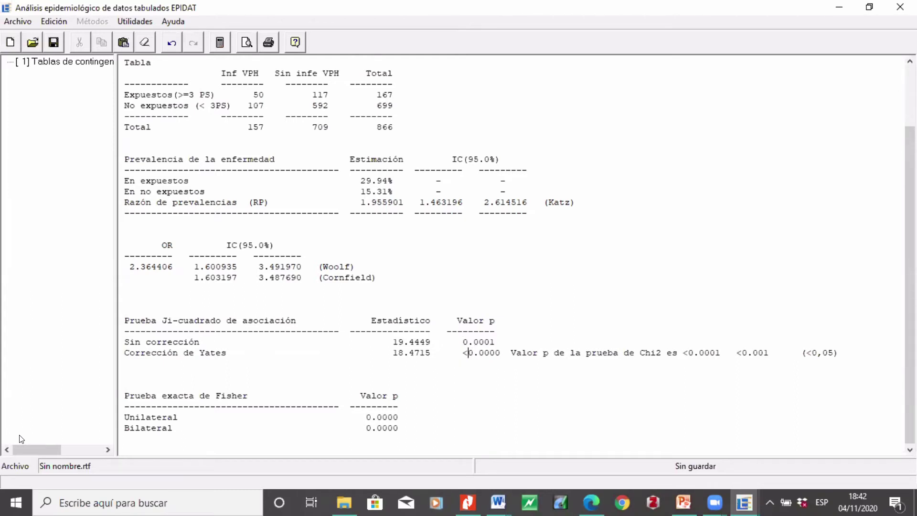
key("Right")
key("Right")
key("Right")
key("Right")
key("Right")
key("Right")
key("BackSpace")
type("1")
Set the Sin corrección p-value back to 0.0000.
key("Left")
key("Left")
key("Left")
key("Left")
key("Left")
key("Left")
key("Left")
key("Right")
key("Right")
key("Right")
key("Right")
key("Right")
key("Right")
key("BackSpace")
type("0")
Delete one blank line between the chi-square results and the Fisher exact test.
left_click_drag(146, 73, 432, 430)
left_click(432, 431)
left_click(275, 379)
key("Delete")
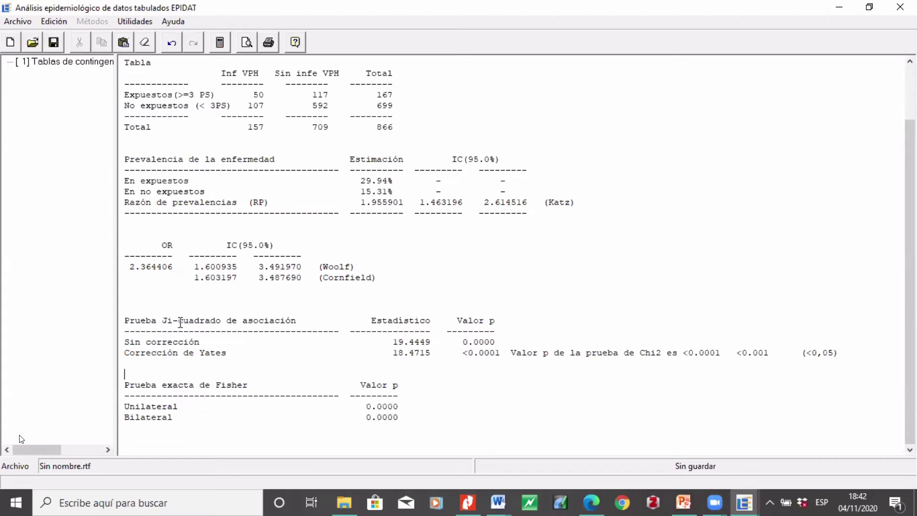
Try "Chi" and "X" in place of "Ji" in the chi-square test heading and restore "Ji".
left_click_drag(173, 324, 165, 325)
type("Chi")
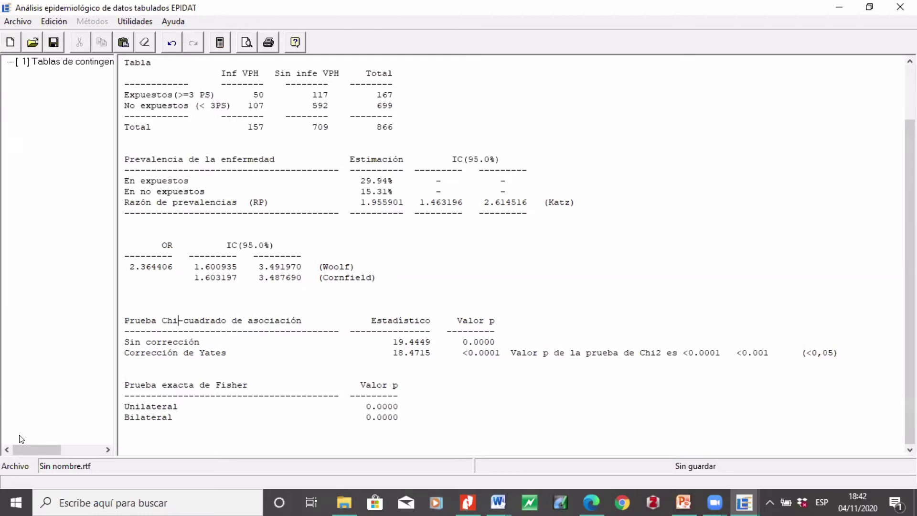
key("BackSpace")
key("BackSpace")
key("BackSpace")
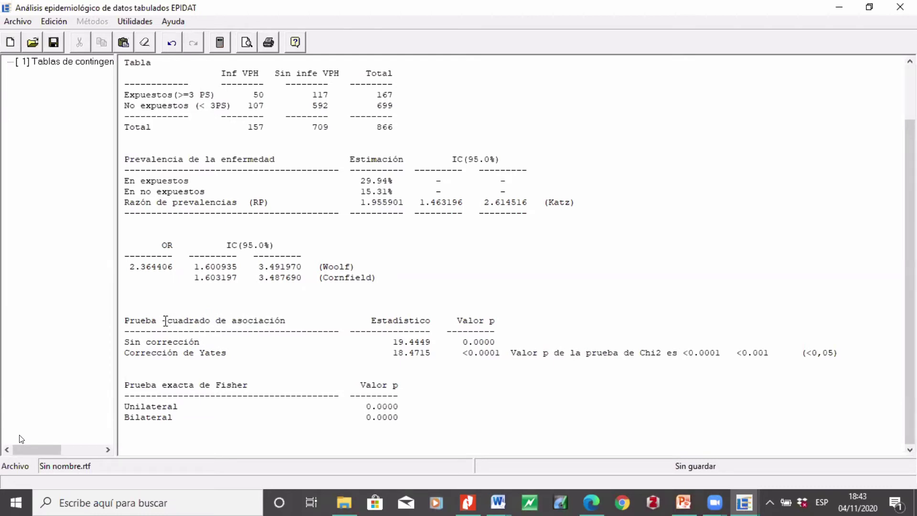
type("X")
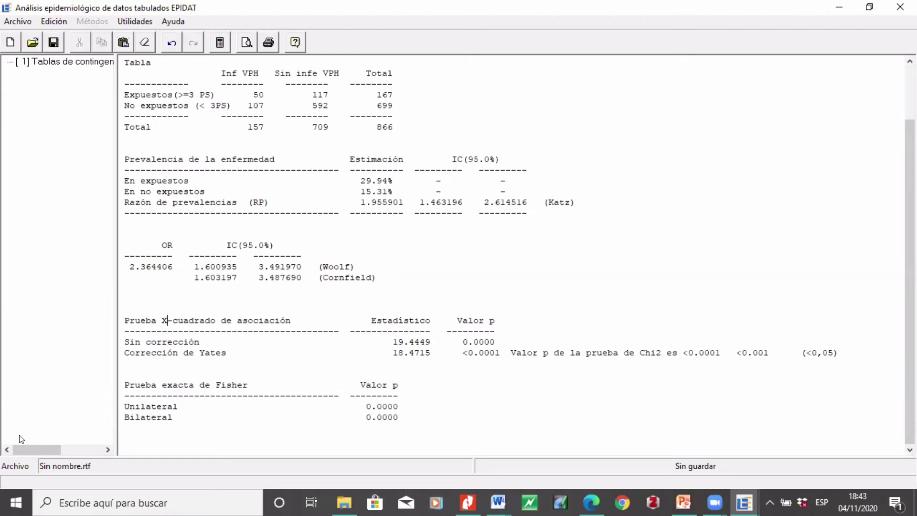
key("BackSpace")
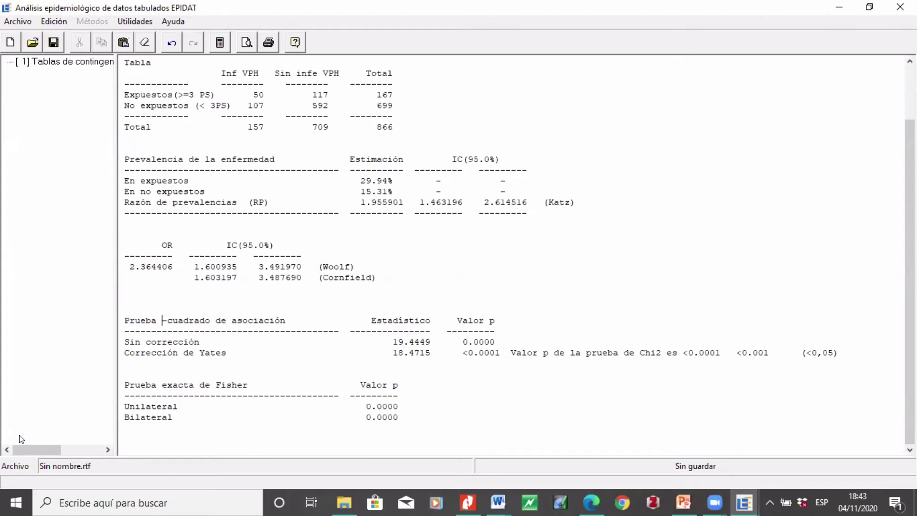
type("Ji")
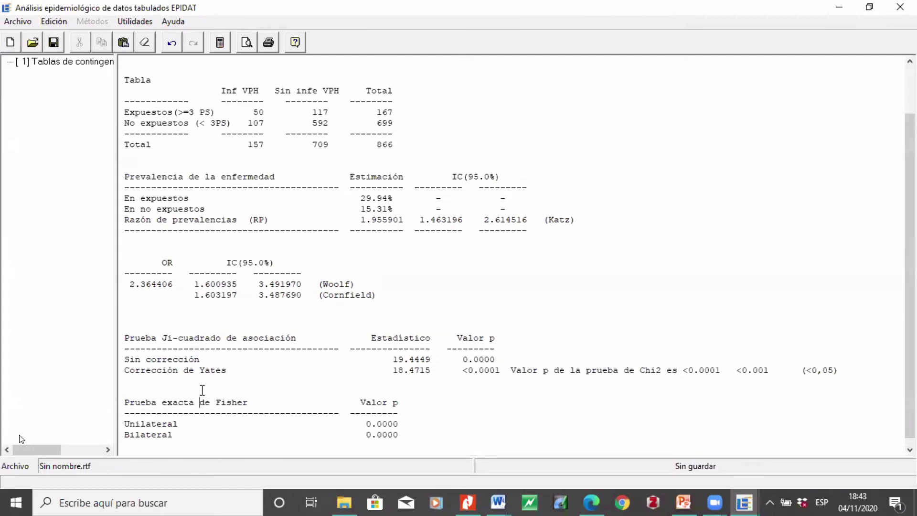
Change the Inf VPH count of the exposed group in the 2x2 table to 4 as a small-cell example.
scroll(203, 390, "up", 2)
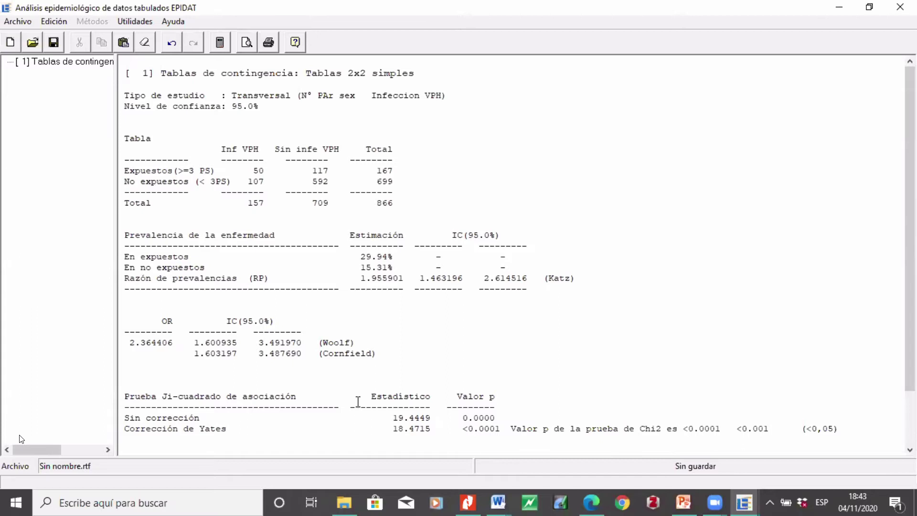
left_click(266, 171)
key("BackSpace")
key("BackSpace")
type("4")
scroll(258, 176, "down", 1)
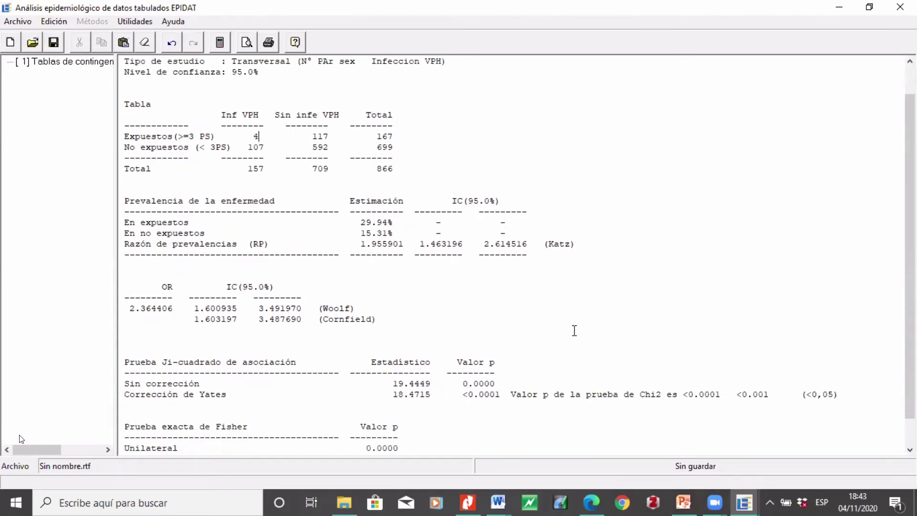
scroll(574, 331, "down", 1)
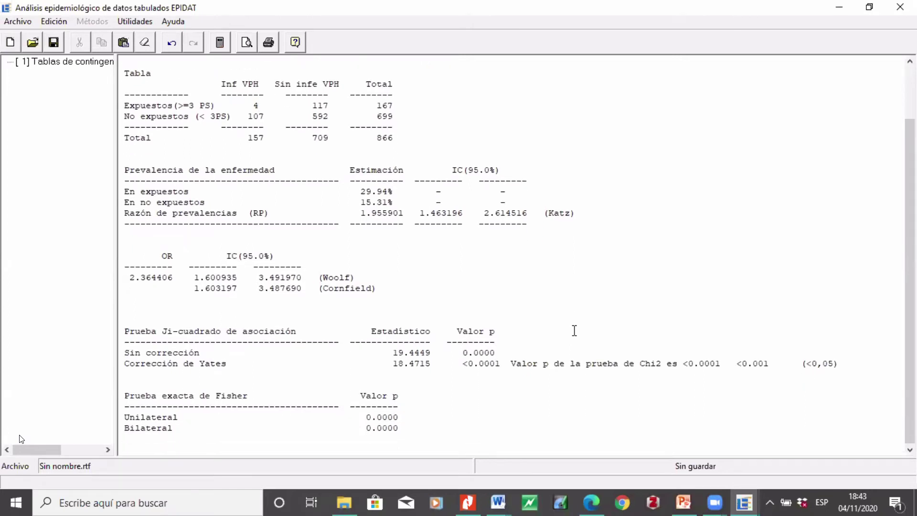
scroll(574, 330, "up", 2)
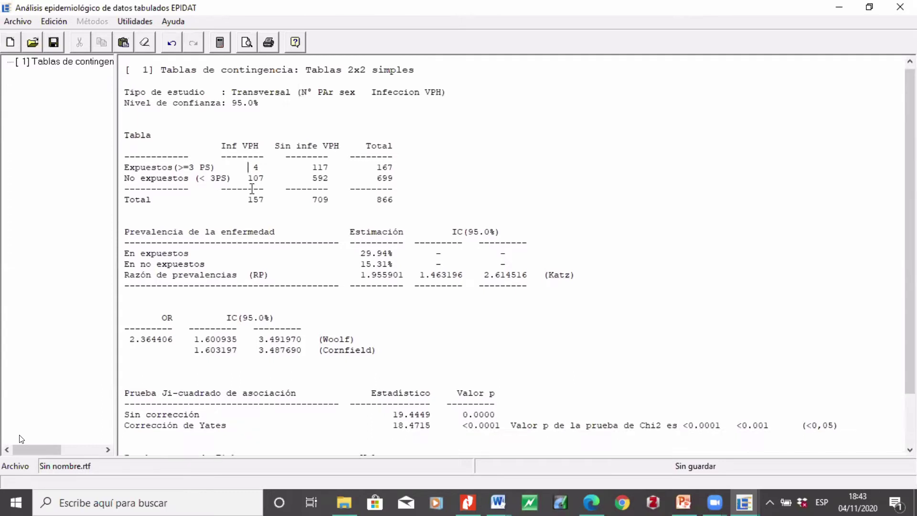
Highlight the whole chi-square test block to compare it with the Fisher exact test.
scroll(364, 322, "down", 2)
left_click_drag(803, 379, 193, 320)
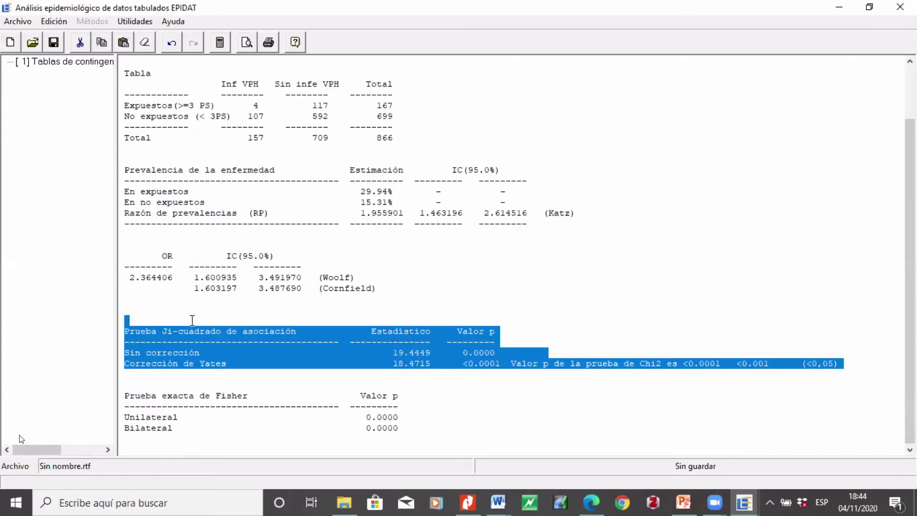
left_click(435, 427)
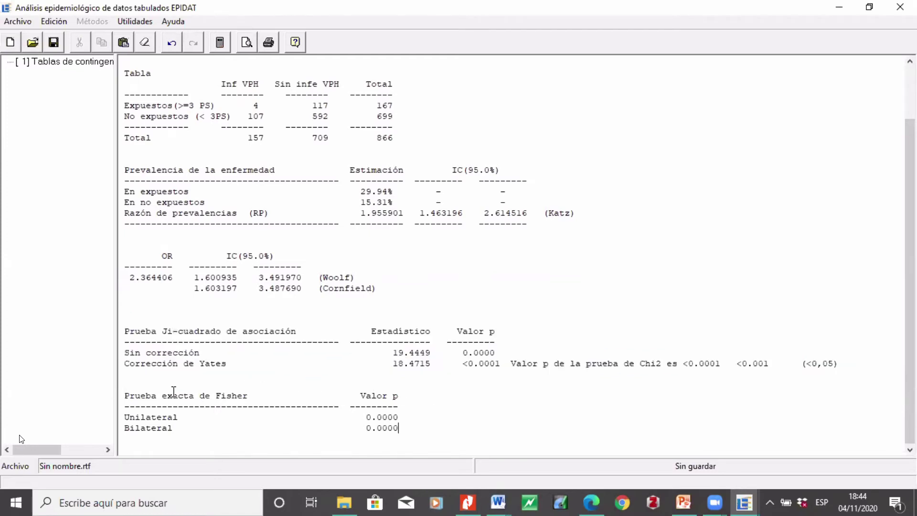
Copy the chi-square note to the end of the Fisher test's Bilateral row and replace "Chi2" with "Fisher" in the copy.
left_click_drag(510, 364, 853, 364)
key("ctrl+c")
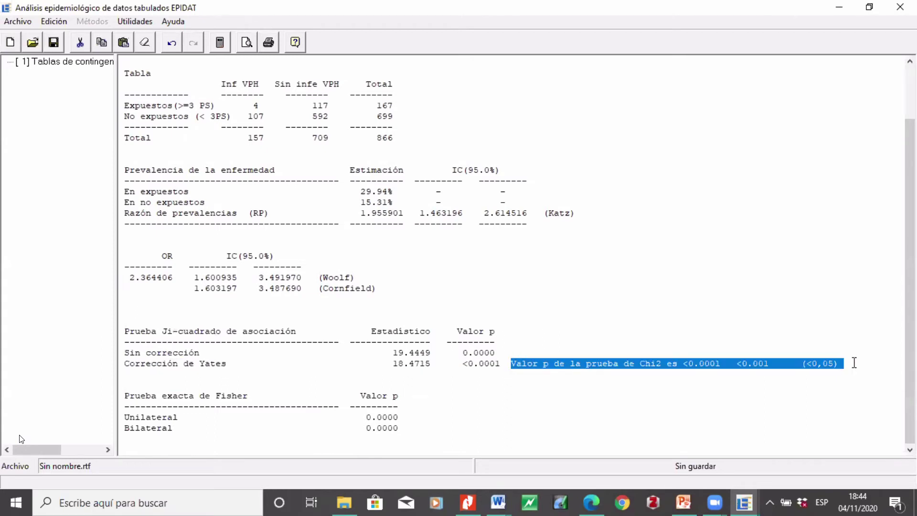
left_click(432, 428)
key("ctrl+v")
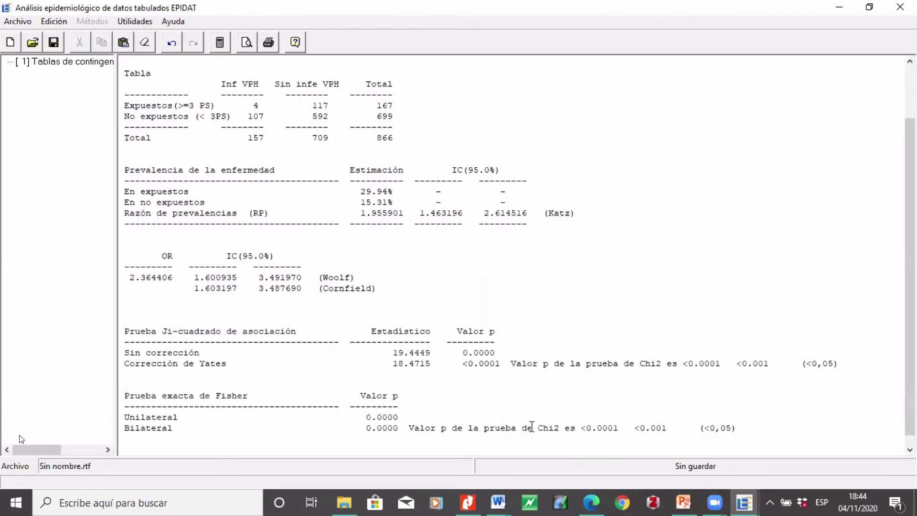
left_click_drag(557, 428, 537, 428)
type("Fihs")
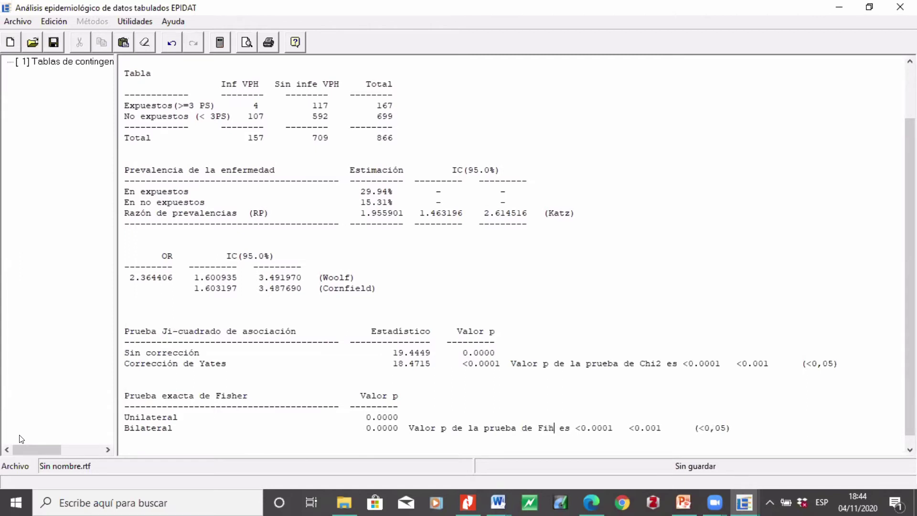
key("BackSpace")
key("BackSpace")
type("sher")
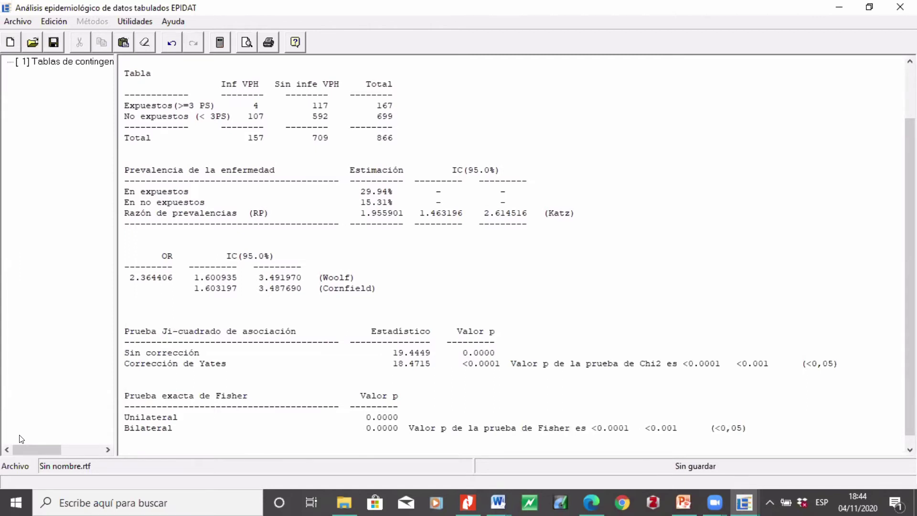
Set the Bilateral p-value of the Fisher exact test to <0.0001 and realign it with its column.
left_click(366, 429)
type("<")
key("Right")
key("Right")
key("Right")
key("Right")
key("Right")
key("Right")
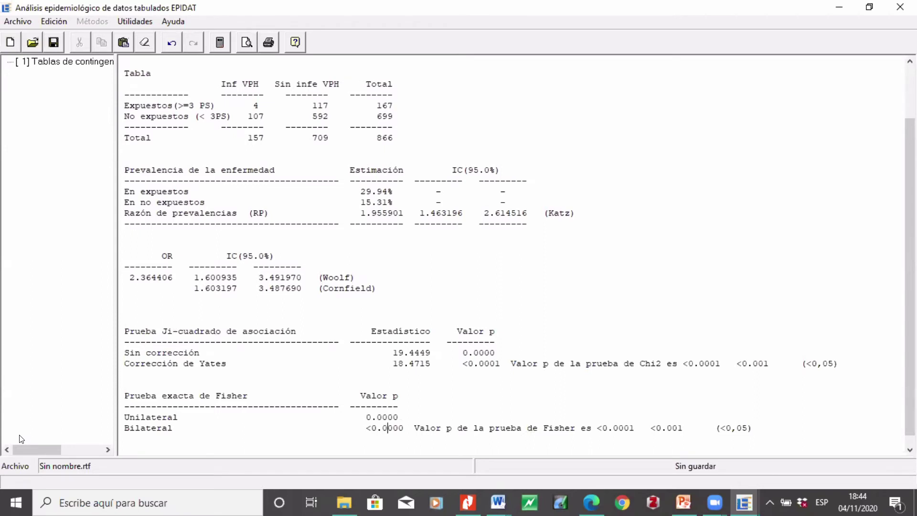
key("BackSpace")
type("1")
left_click(362, 429)
key("Delete")
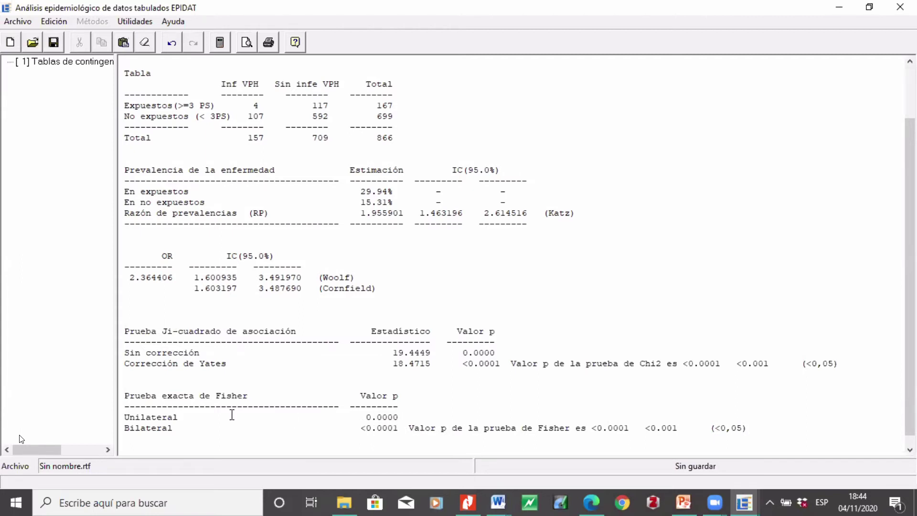
Highlight the Bilateral row of the Fisher exact test with its p-value and note.
left_click(124, 428)
key("shift+Up")
key("shift+Down")
left_click(707, 428, "shift")
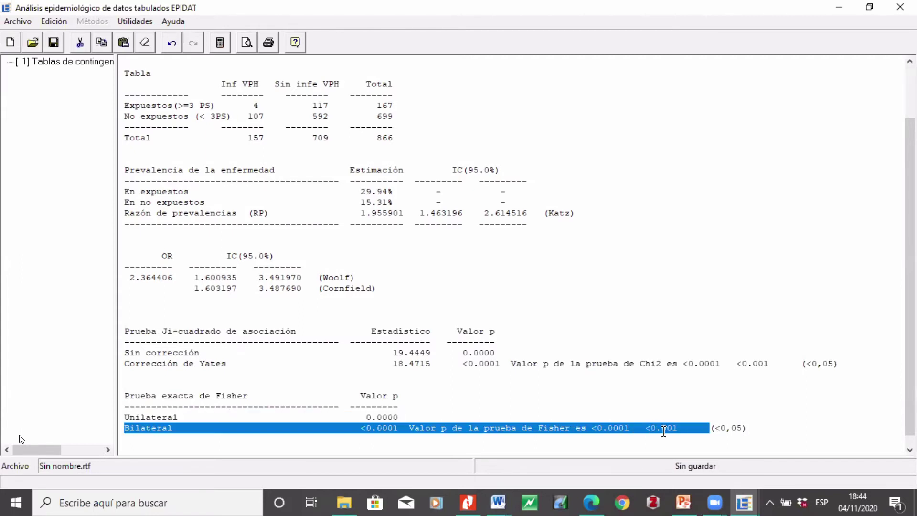
Delete the trailing "<0.001 (<0,05)" from the Fisher note in the Bilateral row.
key("End")
left_click_drag(758, 424, 638, 434)
left_click(643, 433)
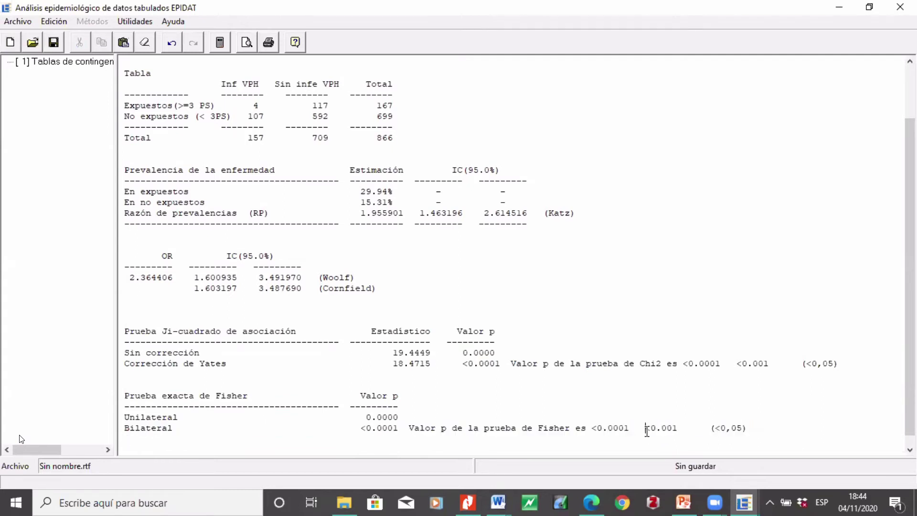
key("Delete")
key("Delete")
key("Delete")
key("Delete")
key("Delete")
key("Delete")
key("Delete")
key("Delete")
key("Delete")
key("Delete")
key("Delete")
key("Delete")
key("Delete")
key("Delete")
key("Delete")
key("Delete")
key("Delete")
key("Delete")
key("Delete")
Remove the digits "59" from the unexposed count without HPV infection in the report's table, leaving 2.
scroll(641, 418, "up", 3)
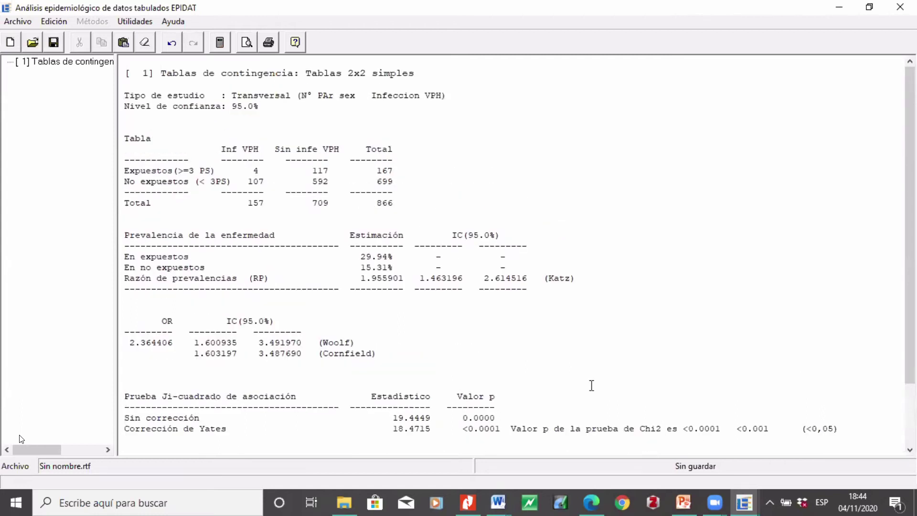
key("shift+Left")
key("shift+Left")
key("shift+Left")
left_click(260, 170)
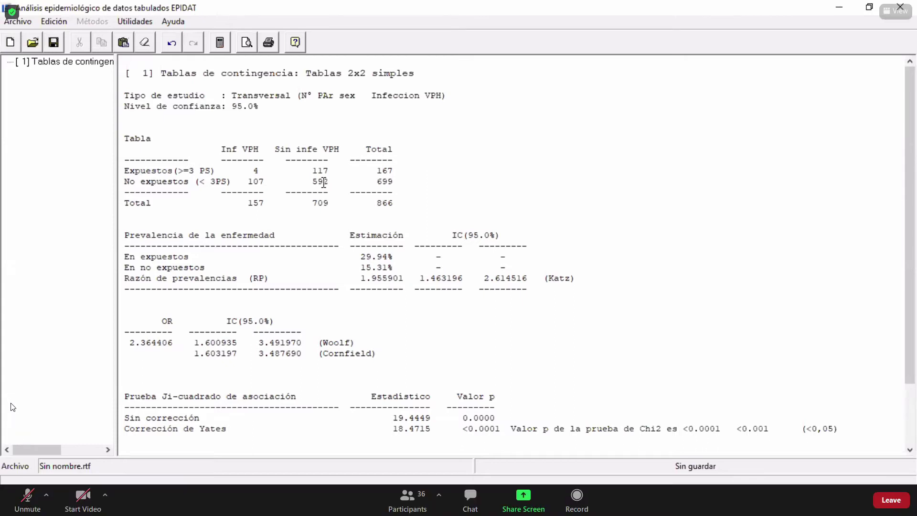
left_click(322, 182)
key("BackSpace")
key("BackSpace")
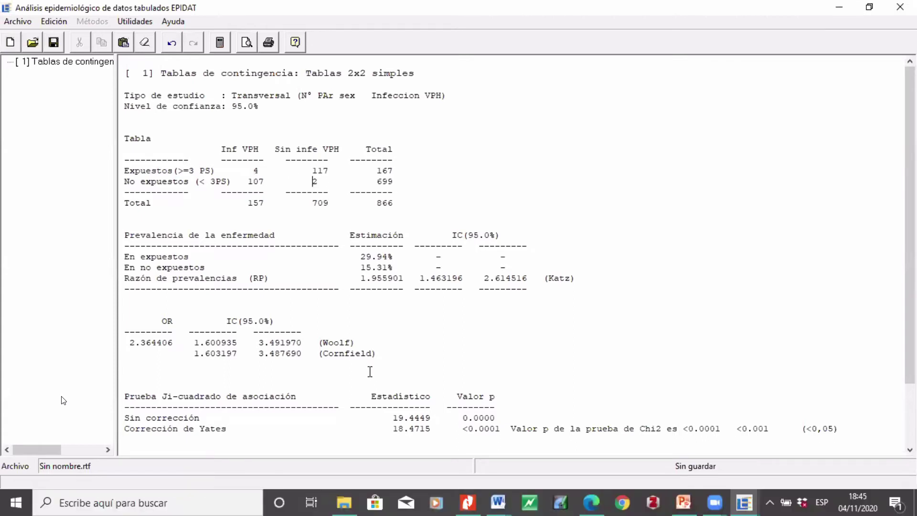
Highlight the uncorrected chi-square statistic and the Bilateral p-value of the Fisher exact test.
scroll(370, 371, "down", 3)
left_click(389, 417)
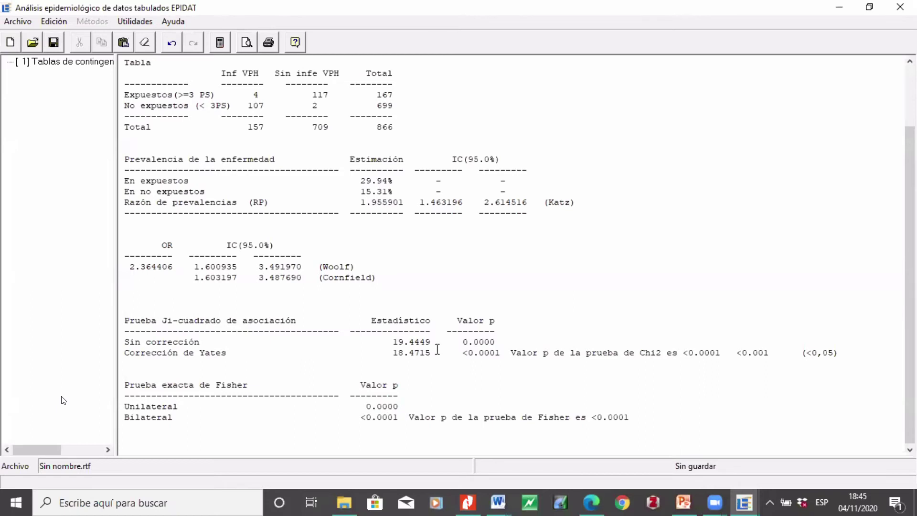
double_click(398, 341)
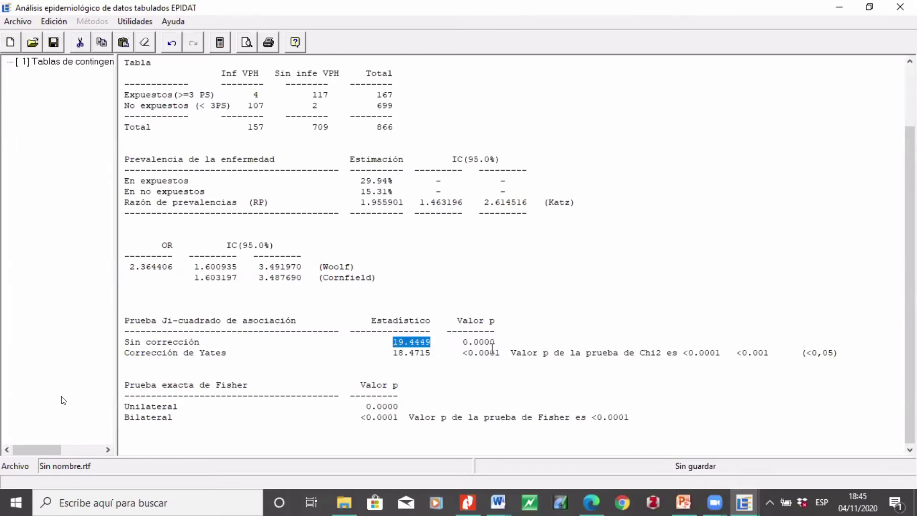
left_click(493, 353)
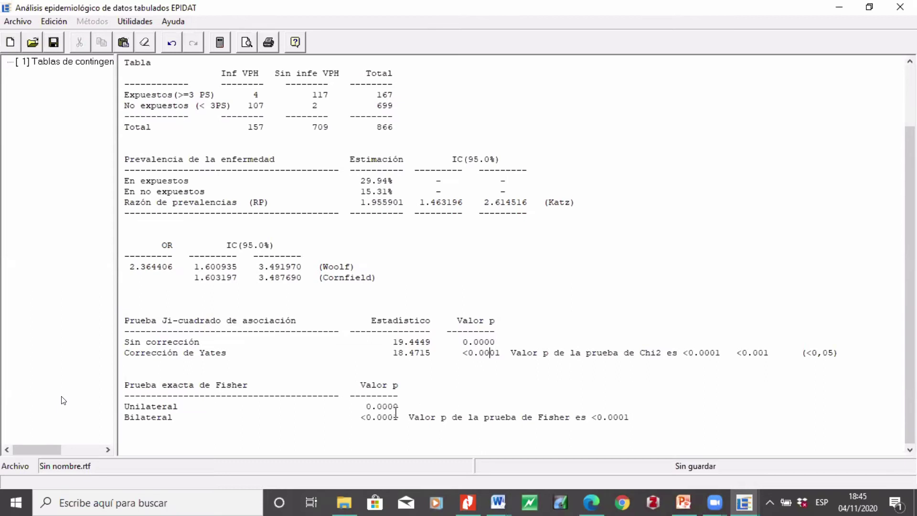
left_click_drag(404, 416, 369, 416)
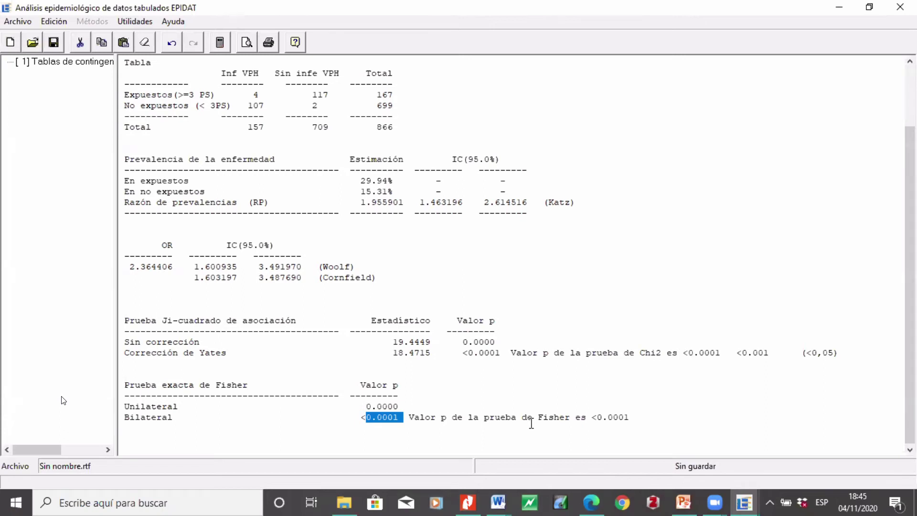
Correct the report's table to show 50 exposed with HPV infection and 592 unexposed without infection.
left_click(263, 94)
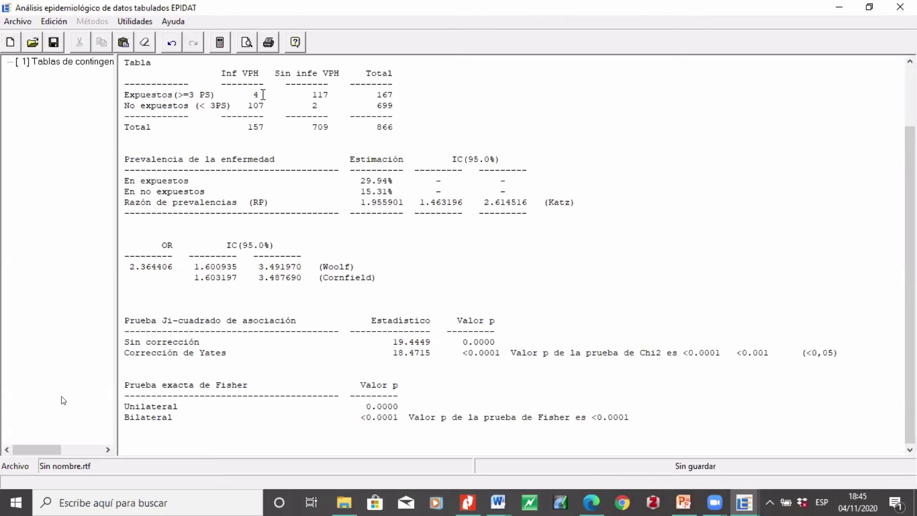
key("BackSpace")
type("50")
key("Down")
key("Right")
key("Right")
key("Right")
key("Right")
key("Right")
key("Right")
key("Right")
key("Right")
key("Right")
type("59")
Highlight the Cornfield interval, the Yates correction row and the Fisher Bilateral row to review the association results.
left_click(196, 278)
key("shift+End")
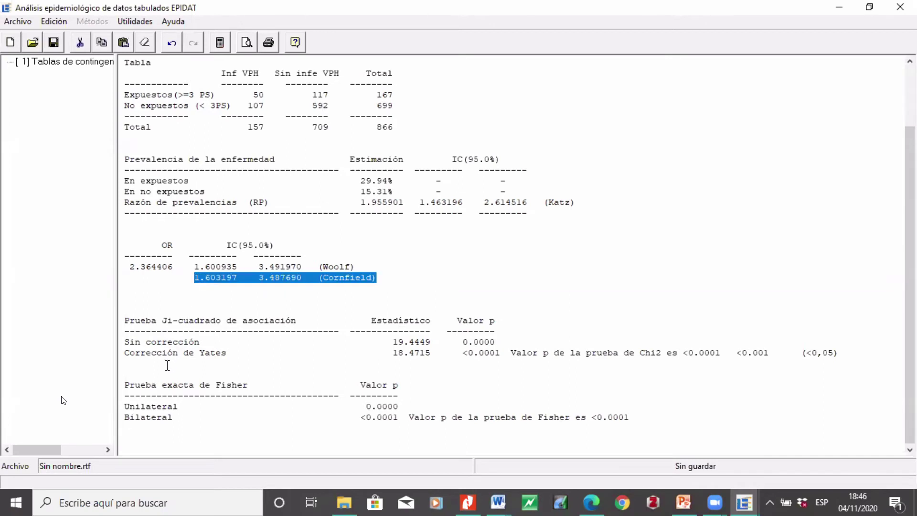
left_click_drag(126, 353, 747, 357)
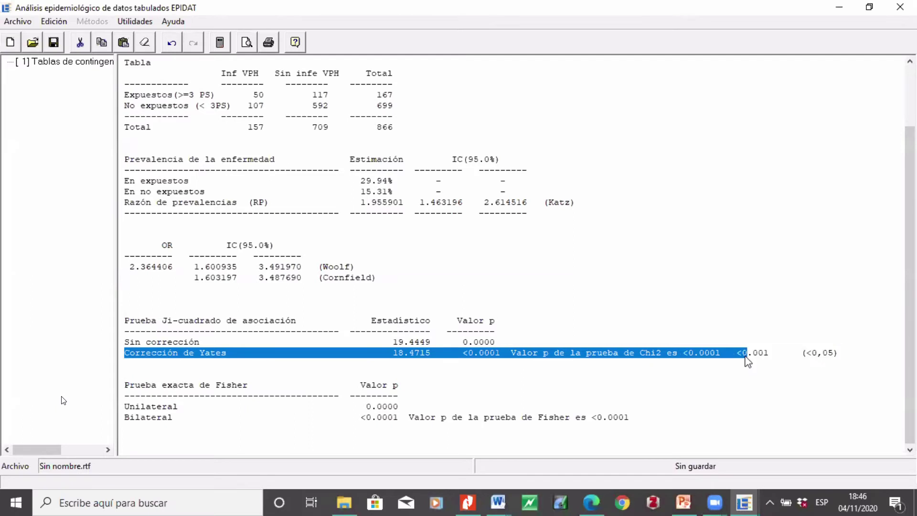
left_click(461, 347)
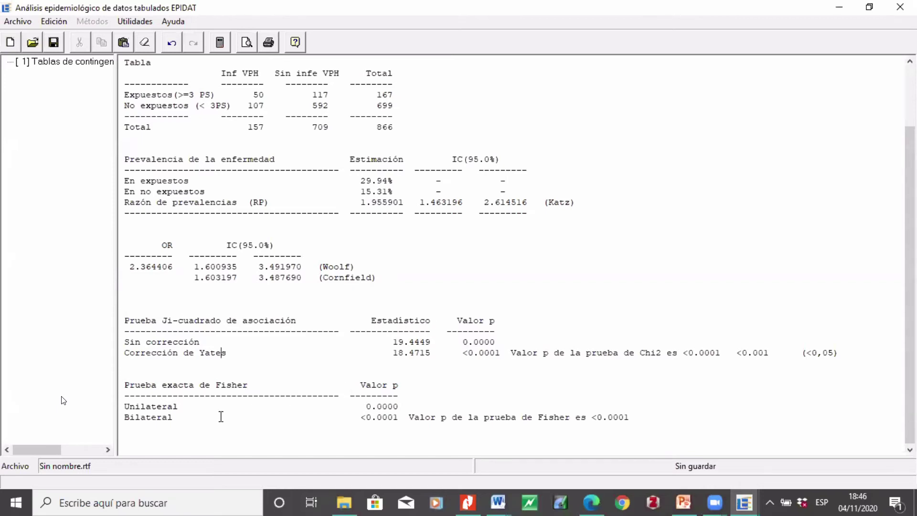
double_click(125, 417)
left_click_drag(568, 435, 661, 424)
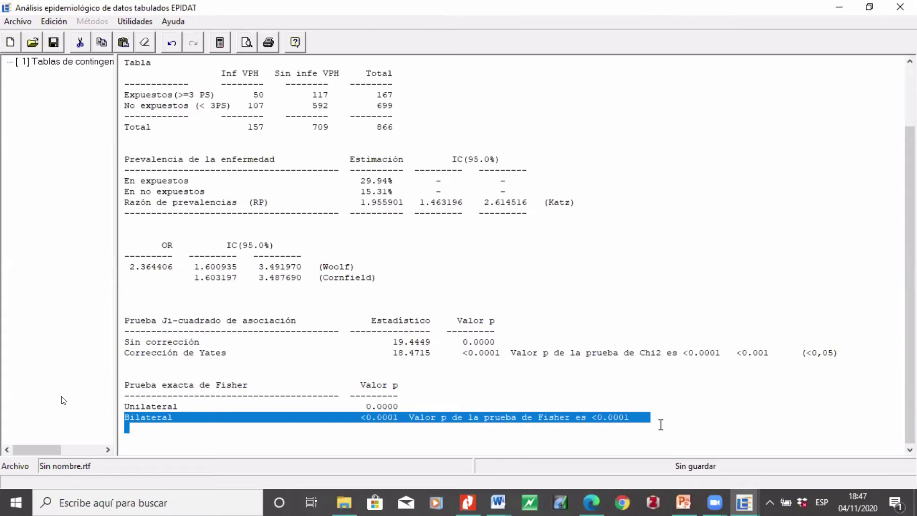
Leave the report and bring back the data entry of the simple 2x2 table analysis.
scroll(660, 425, "up", 2)
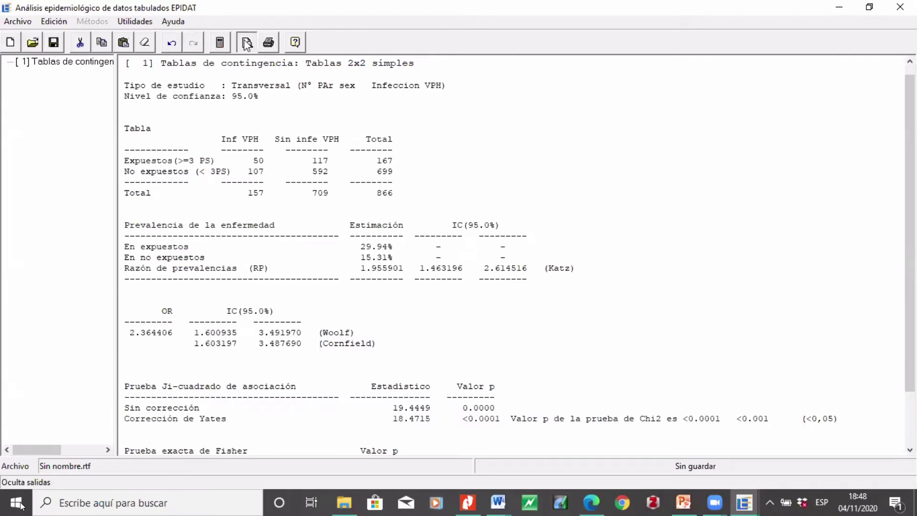
left_click(247, 45)
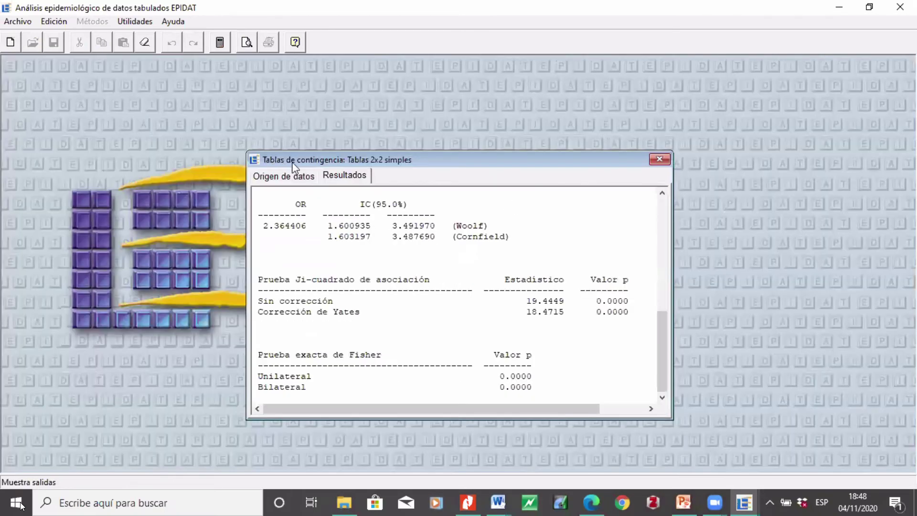
left_click(335, 176)
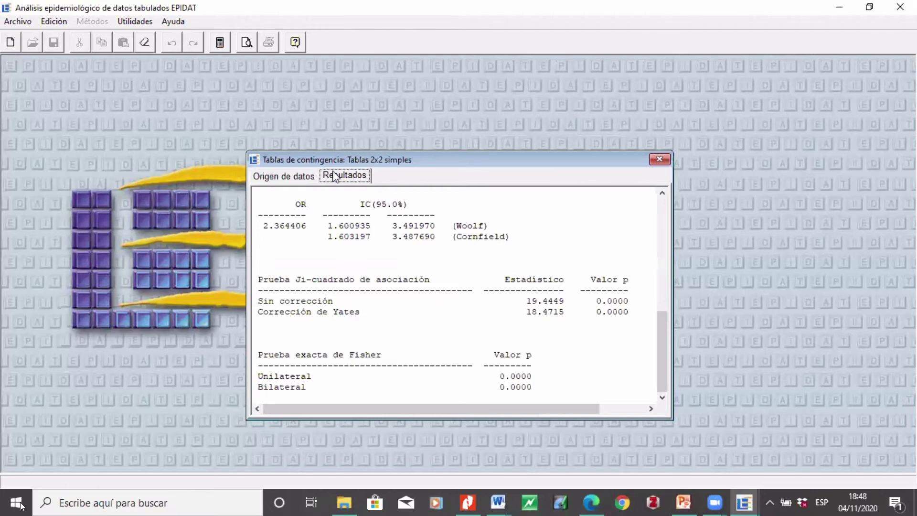
left_click(297, 181)
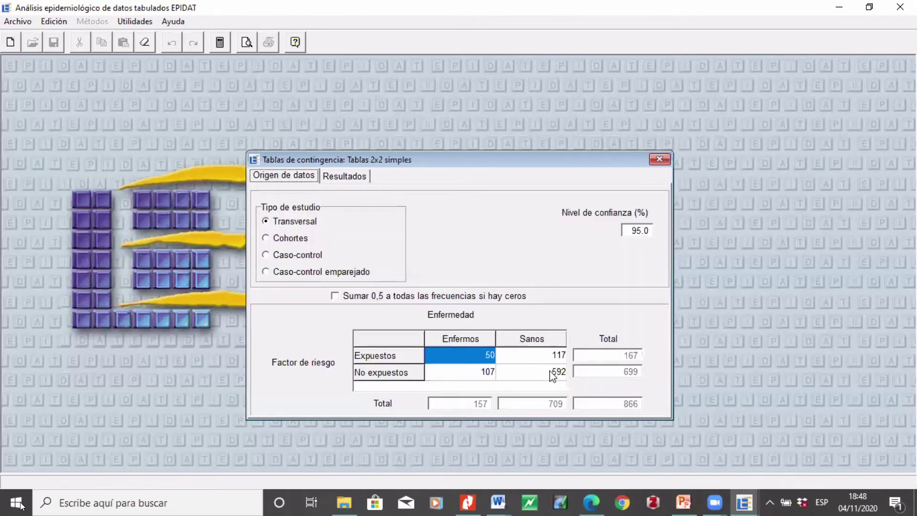
key("Tab")
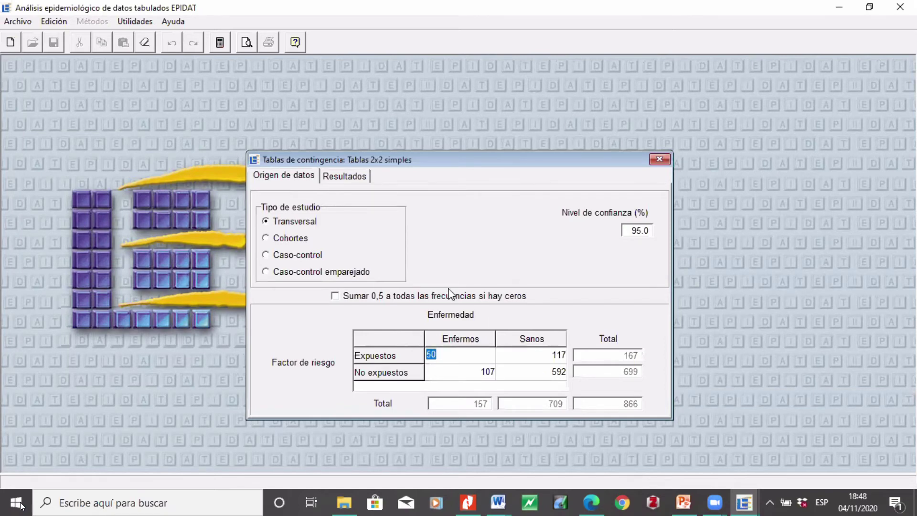
Compare the Transversal and Cohortes study types, and choose Cohortes with Incidencia acumulada as the data type.
left_click(293, 240)
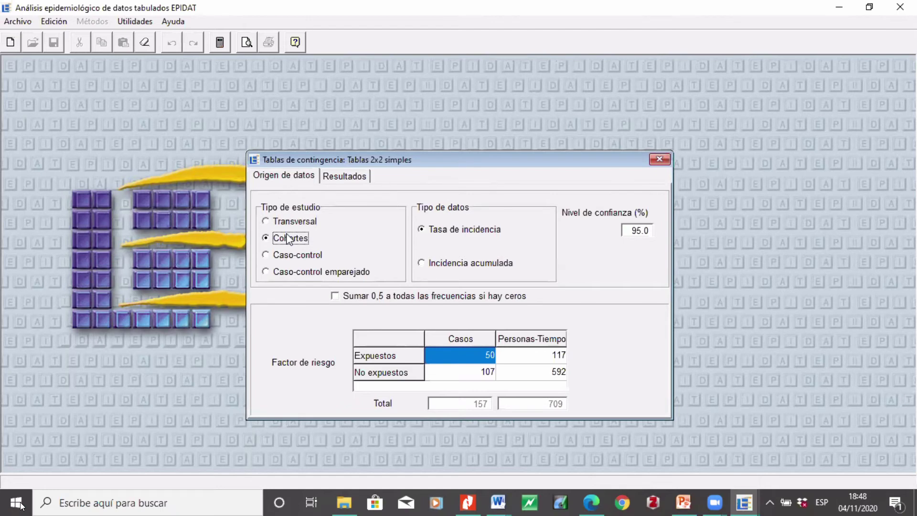
left_click(297, 225)
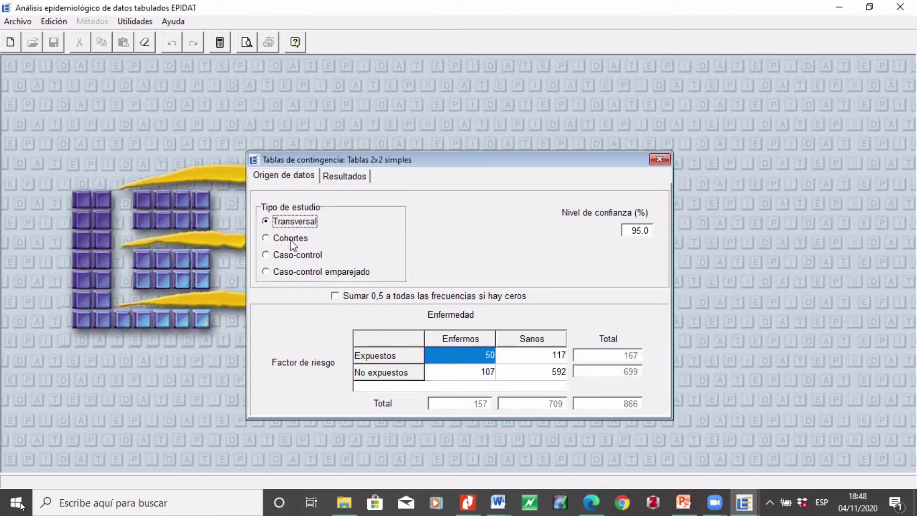
left_click(293, 244)
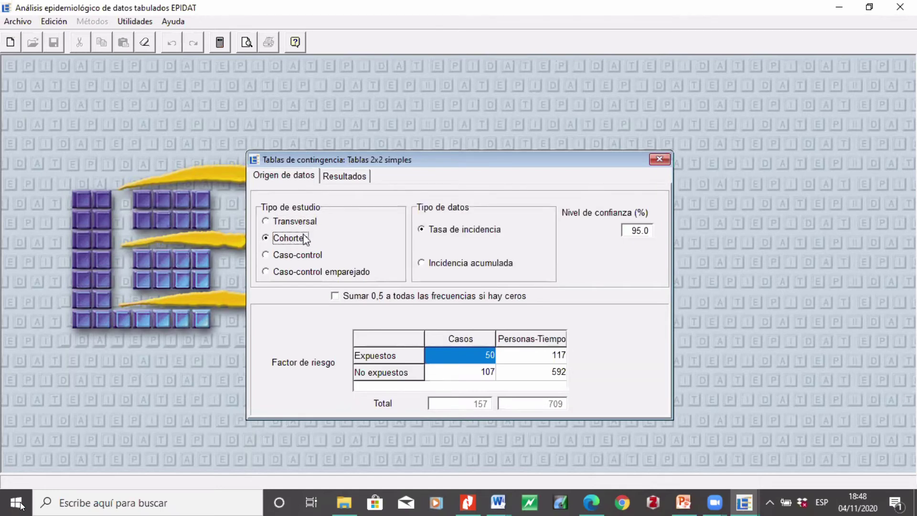
left_click(307, 226)
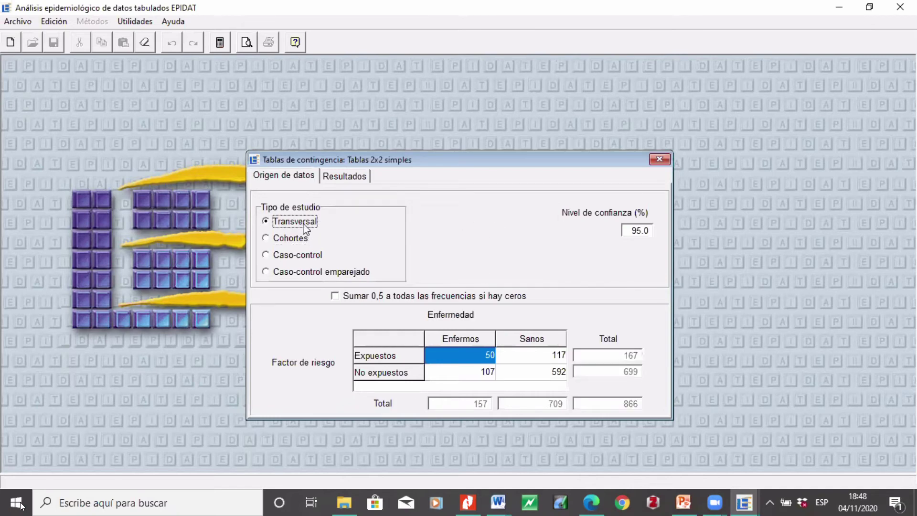
left_click(293, 239)
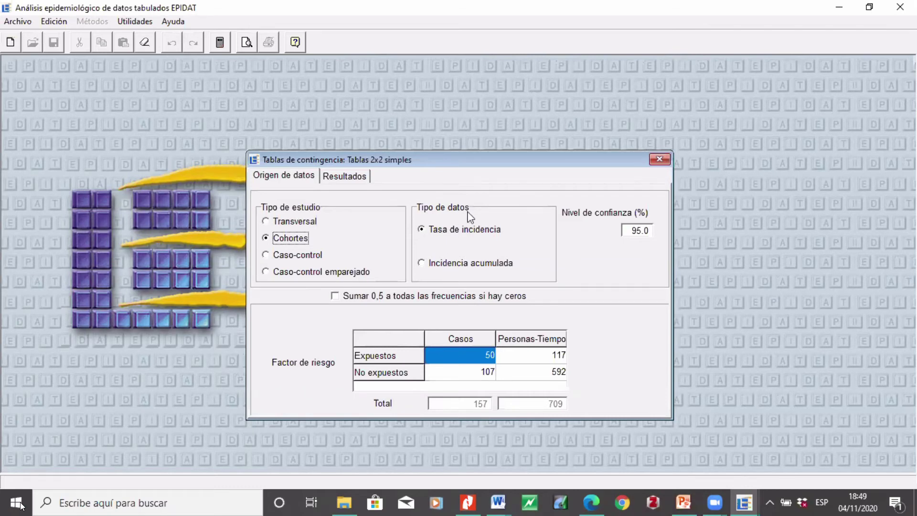
left_click(469, 263)
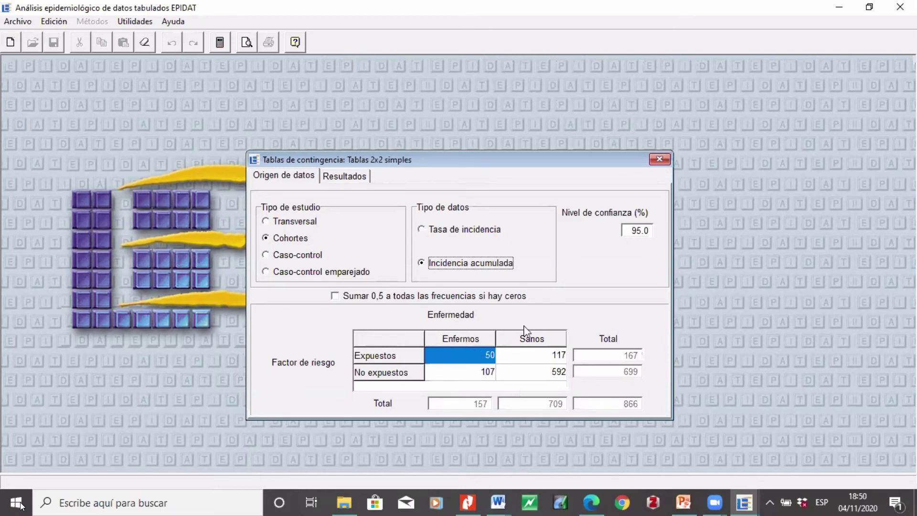
Enter the cohort frequencies: 15 sick and 47 healthy among the exposed, 8 sick and 90 healthy among the unexposed.
left_click(488, 357)
key("BackSpace")
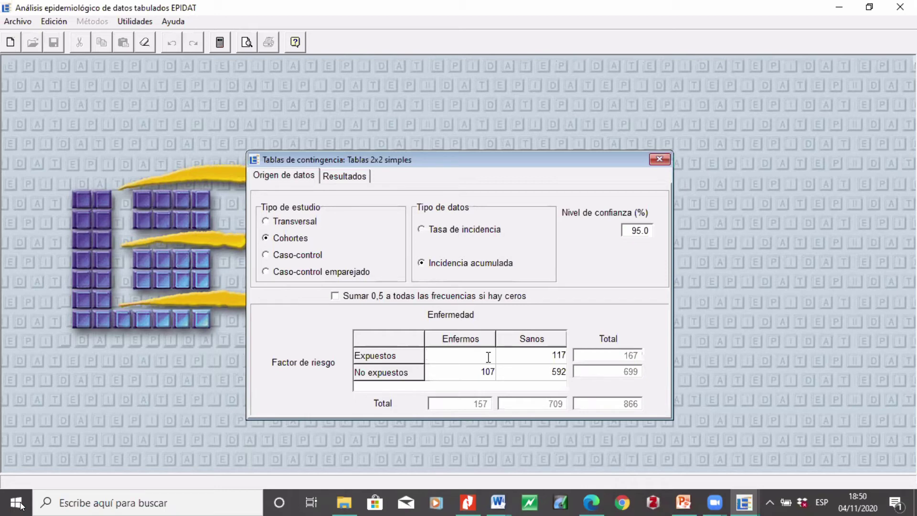
type("15")
key("Tab")
type("47")
key("Tab")
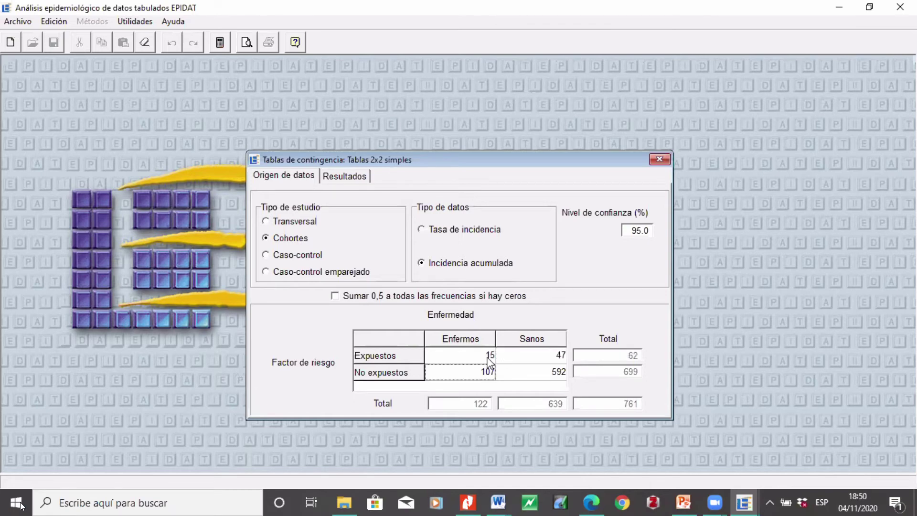
type("8")
key("Tab")
type("90")
key("Return")
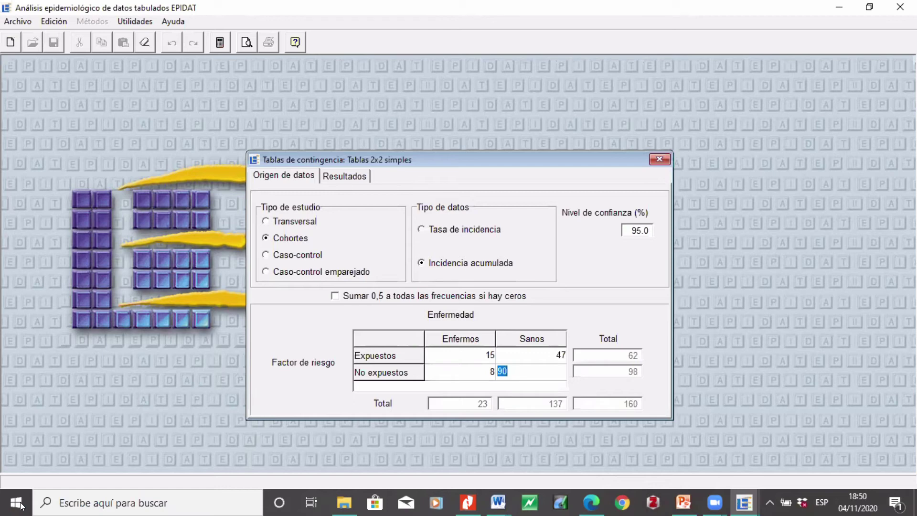
key("Tab")
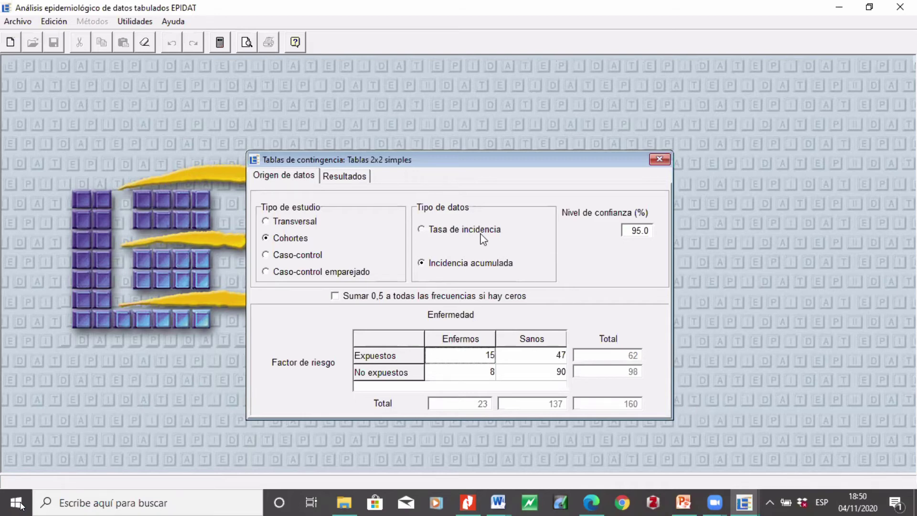
Calculate the cohort 2x2 table and look through its risk estimates and association tests.
left_click(222, 48)
scroll(432, 289, "up", 9)
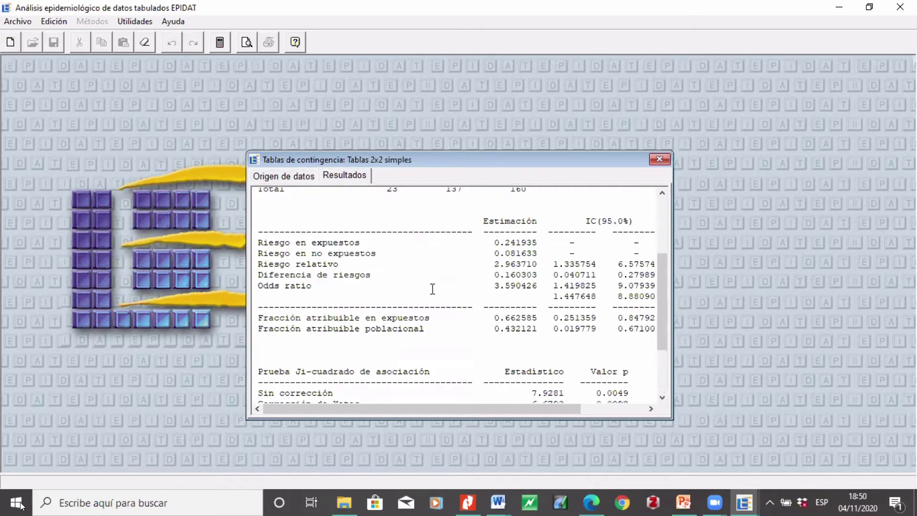
scroll(432, 289, "down", 7)
scroll(432, 289, "down", 2)
scroll(432, 289, "up", 6)
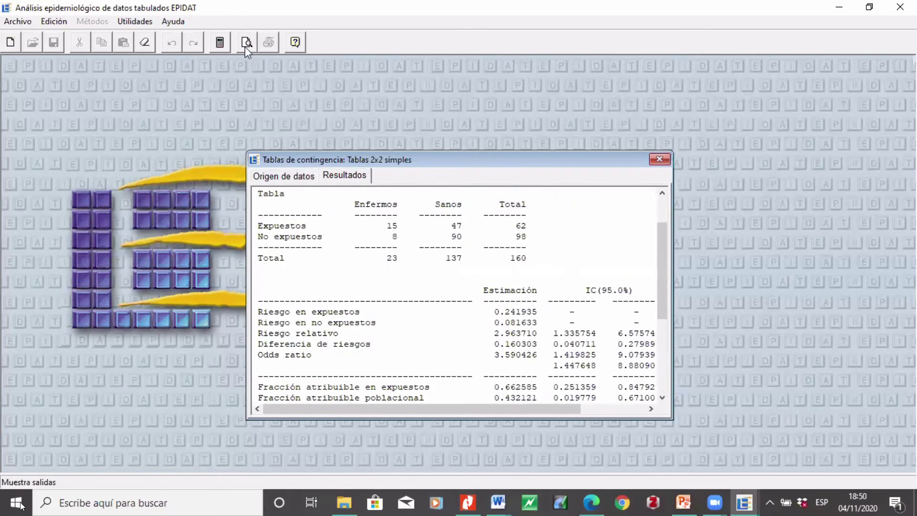
Show the full report and compare the second analysis, the cohort table, with the first cross-sectional one.
left_click(247, 46)
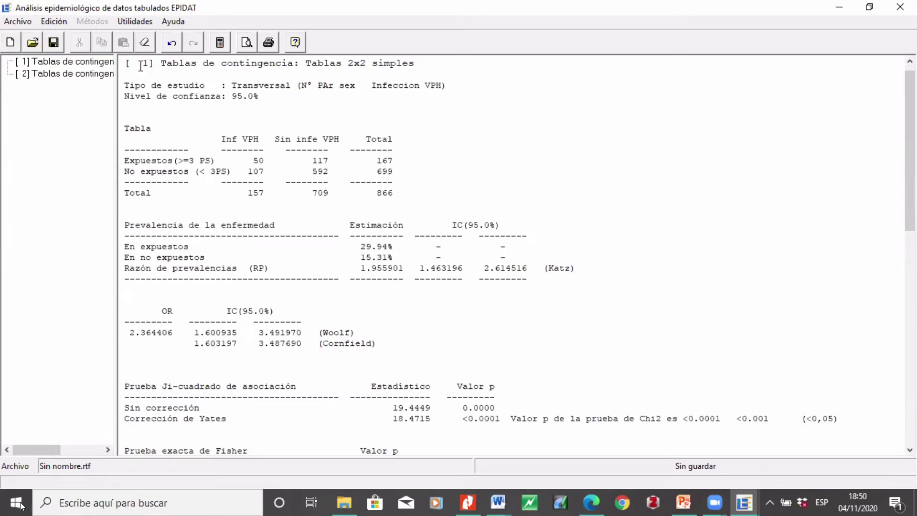
left_click(92, 77)
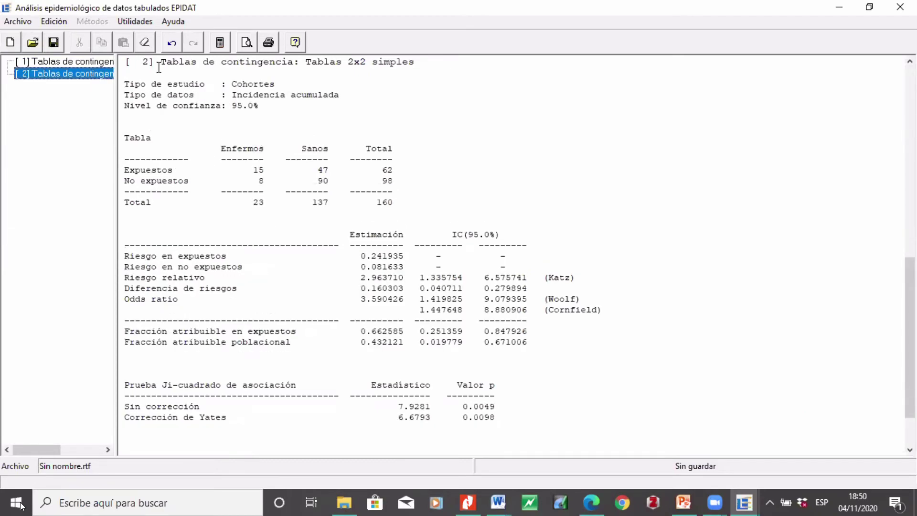
scroll(306, 189, "up", 1)
scroll(306, 189, "up", 14)
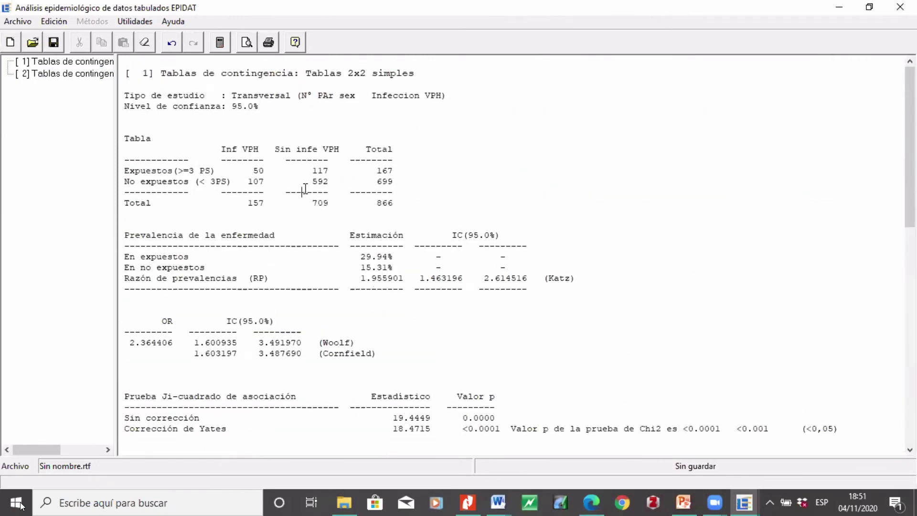
scroll(306, 188, "down", 14)
scroll(306, 189, "down", 2)
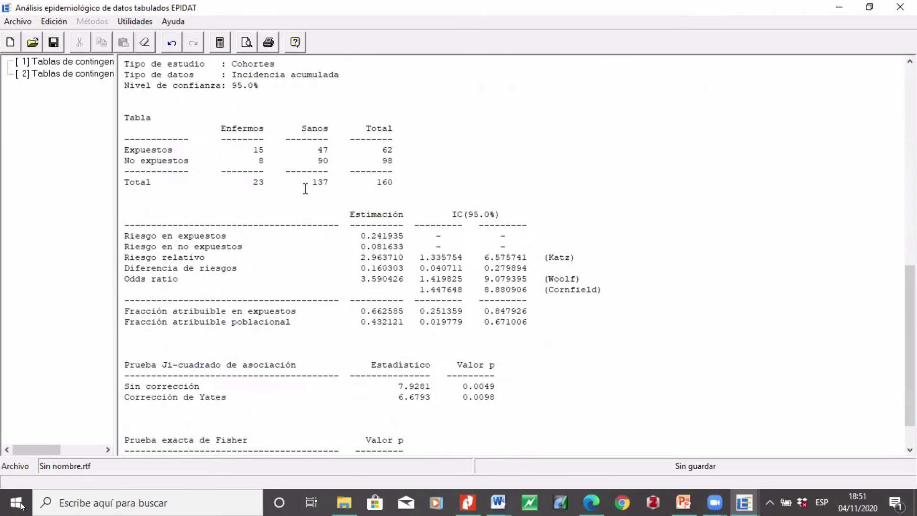
scroll(305, 189, "up", 15)
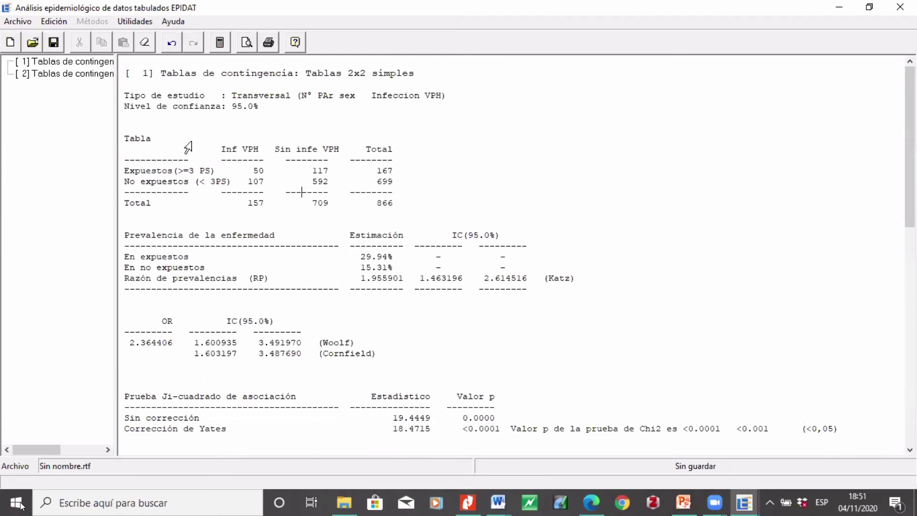
Annotate the study type line of the second, cohort analysis with "APGAR CON MORT INF".
left_click(93, 75)
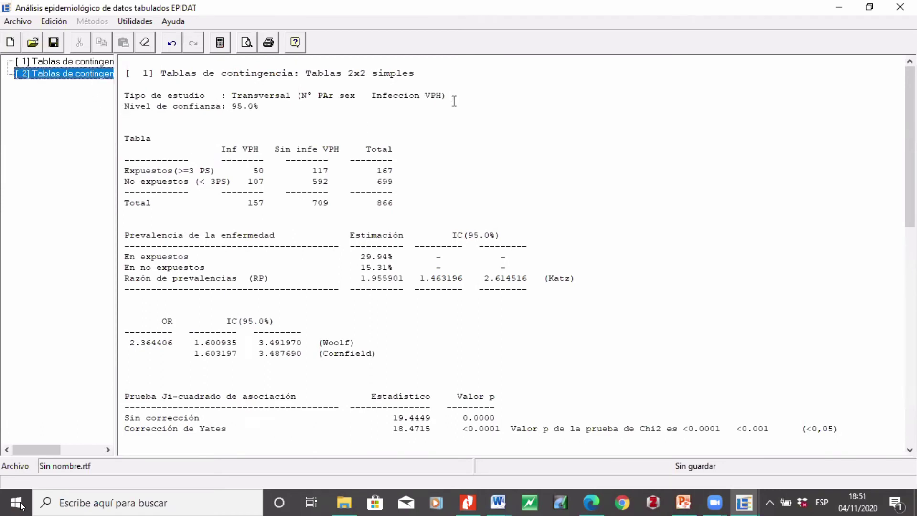
left_click(277, 225)
scroll(270, 231, "down", 7)
scroll(279, 232, "down", 4)
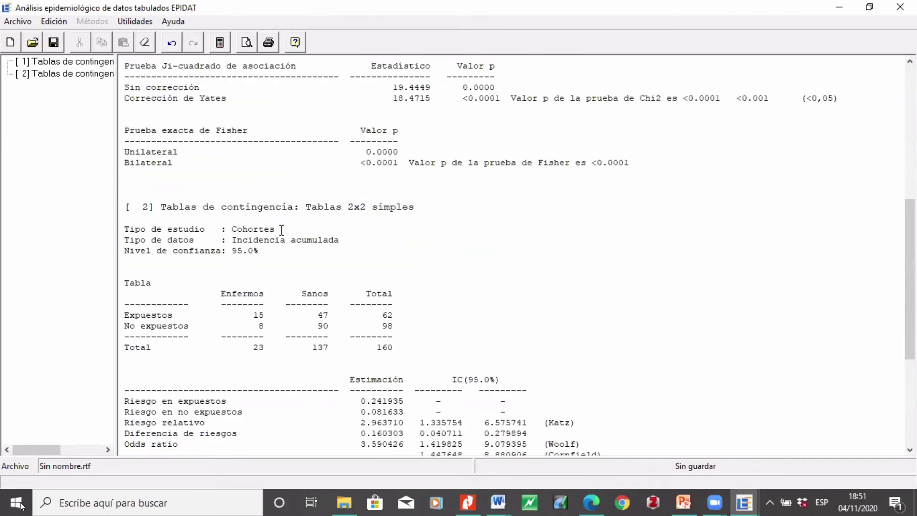
scroll(425, 131, "down", 3)
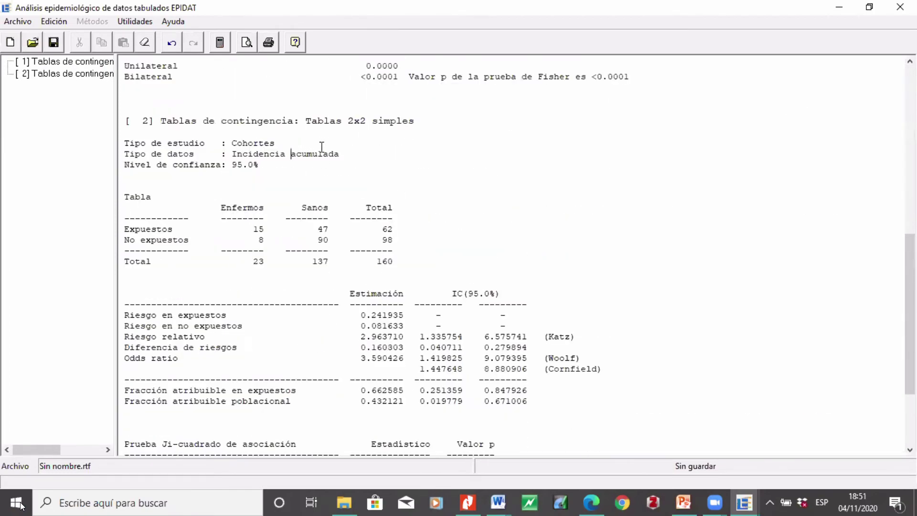
left_click(291, 143)
type("APGAR CON MORT INT")
key("BackSpace")
type("F")
Label the risk in the exposed "(Ie)" and in the unexposed "(Io)", realigning both rows with the estimate column.
left_click(234, 315)
type("(I   ")
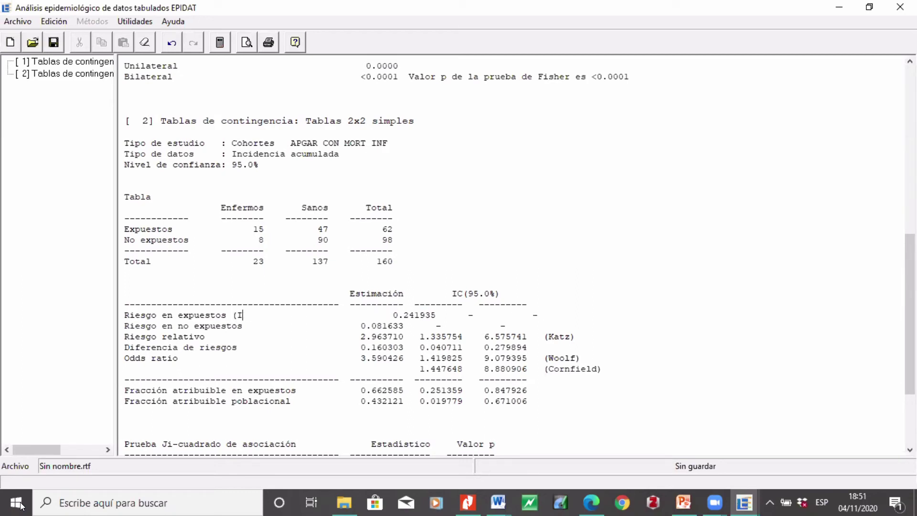
type("e)")
key("Down")
type("(Io)")
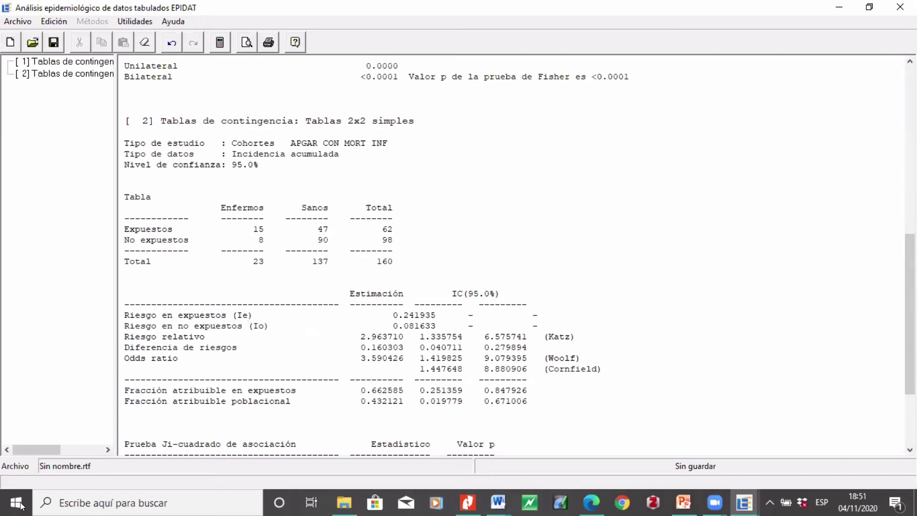
left_click(394, 314)
key("BackSpace")
left_click(395, 325)
key("BackSpace")
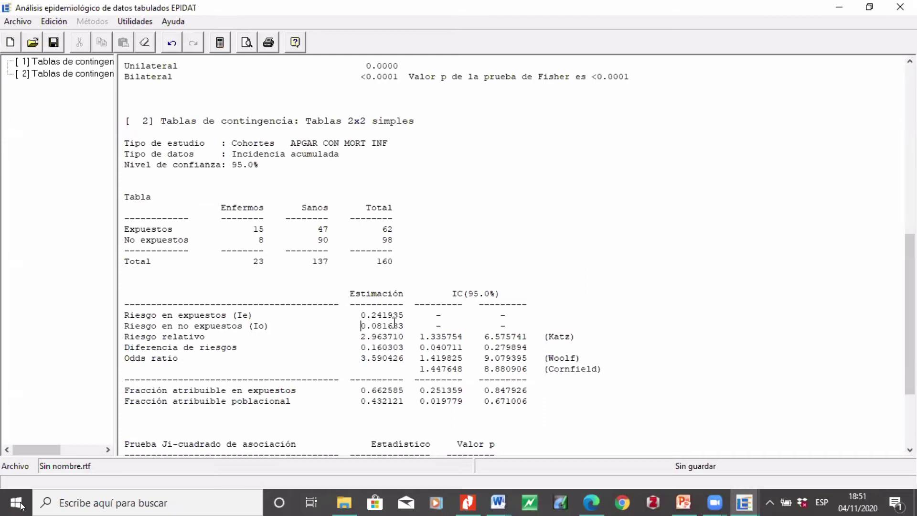
left_click_drag(406, 325, 125, 315)
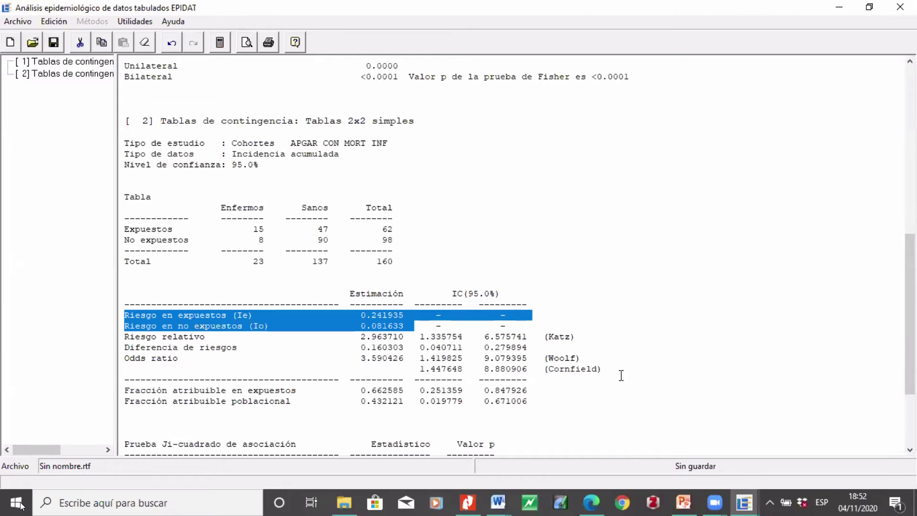
Label the Riesgo relativo row "(RR)", realign its figures, and review the estimate with its confidence interval.
left_click(225, 337)
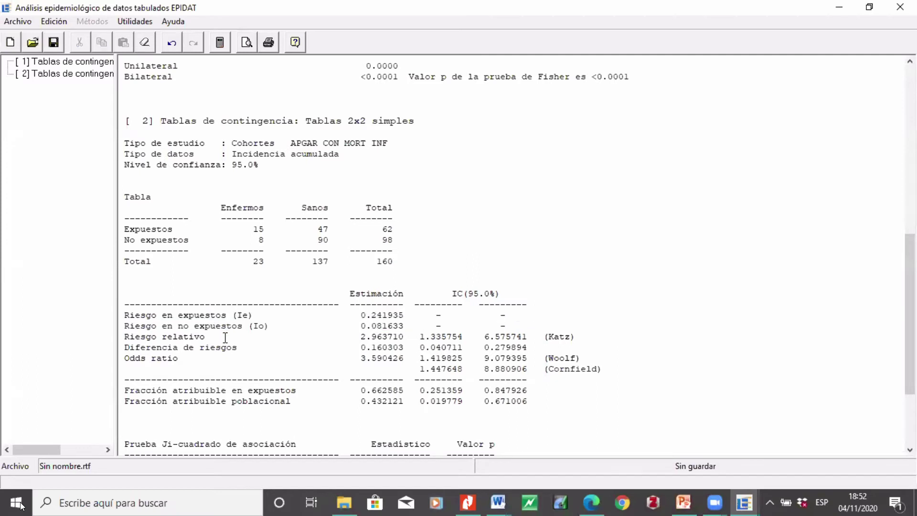
type("(RR")
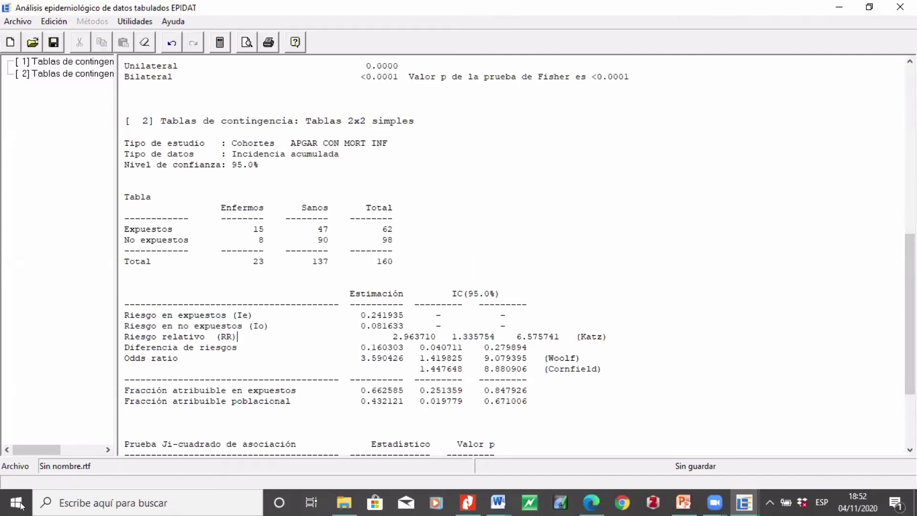
type(")")
key("Delete")
key("Delete")
key("Delete")
key("Delete")
key("Delete")
key("Delete")
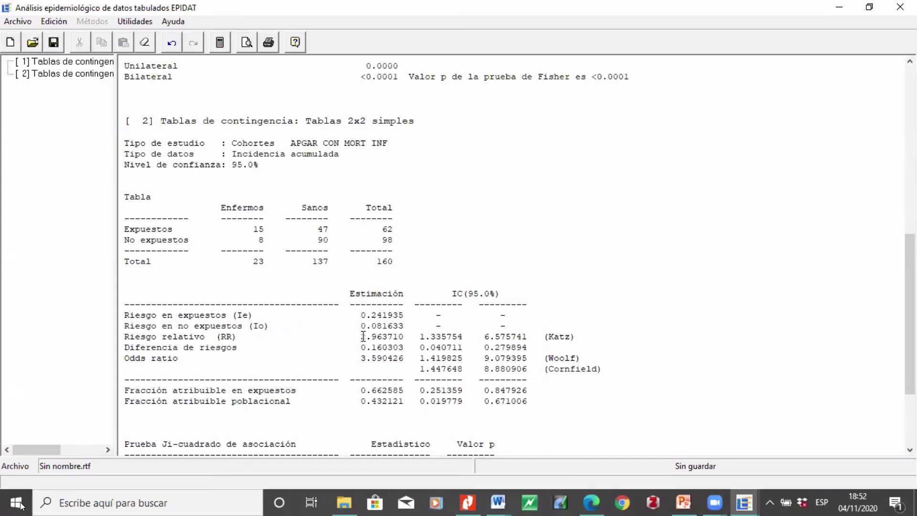
left_click_drag(361, 336, 525, 337)
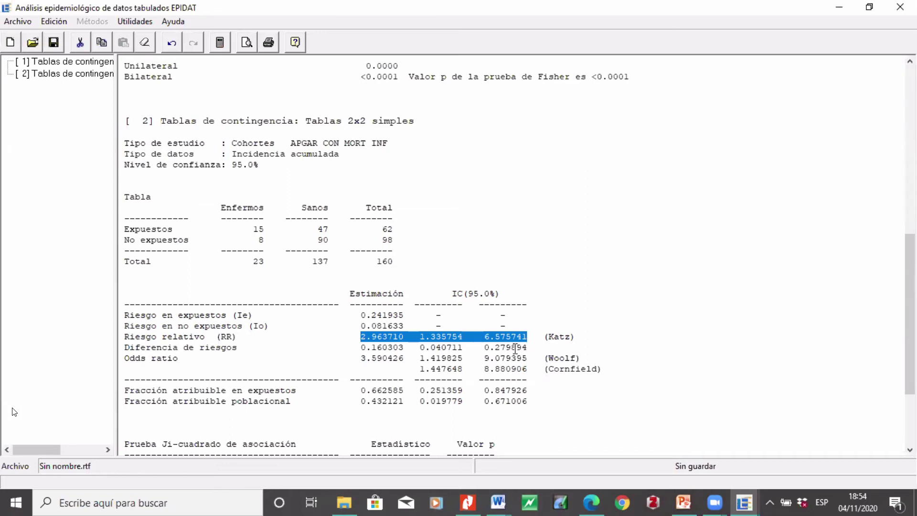
left_click(531, 334)
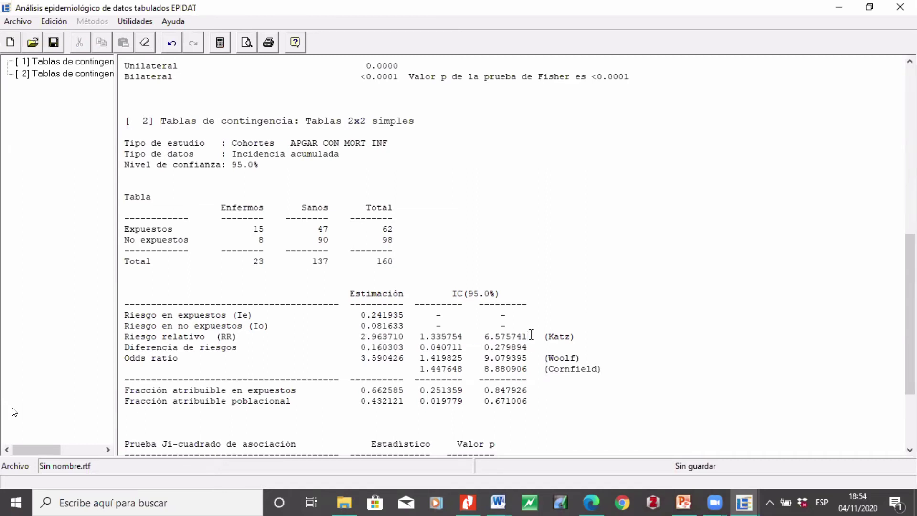
Delete the Odds ratio lines, with both the Woolf and Cornfield intervals, from the cohort report.
scroll(531, 334, "down", 1)
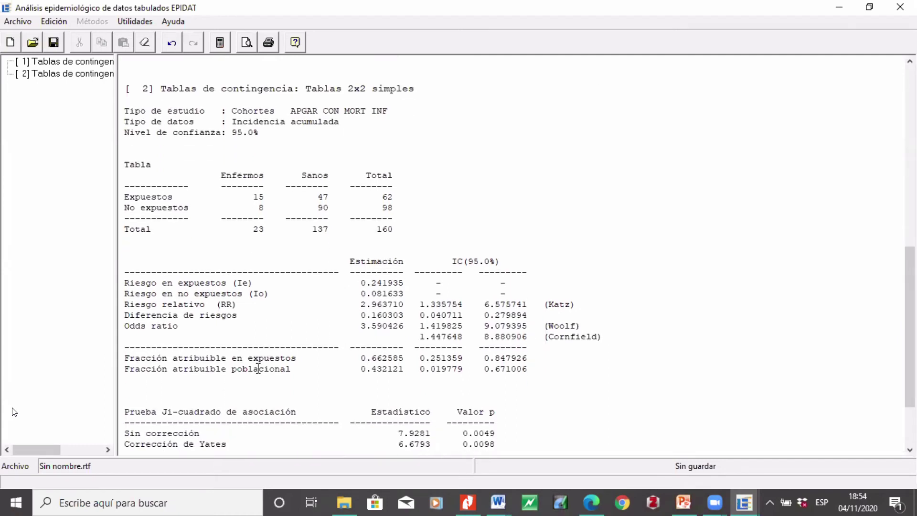
left_click(125, 326)
key("ctrl+shift+Right")
key("ctrl+shift+Right")
left_click_drag(200, 319, 630, 333)
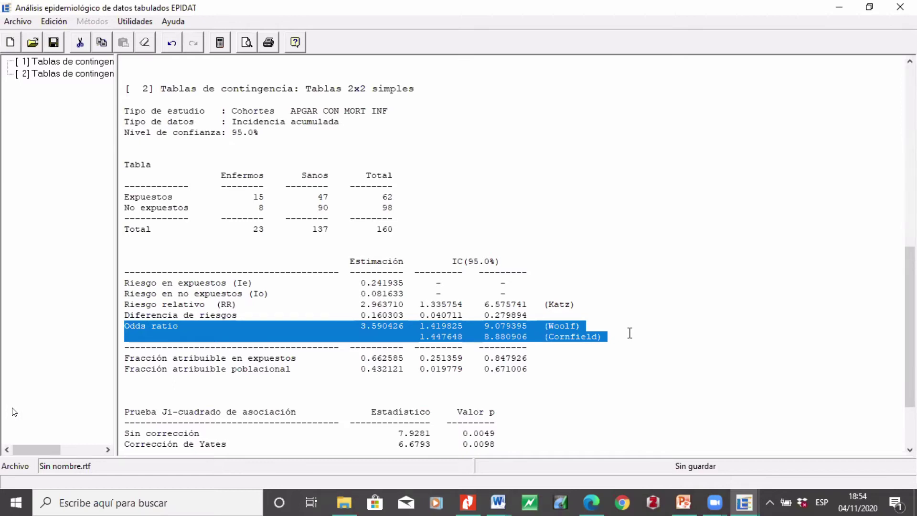
key("Delete")
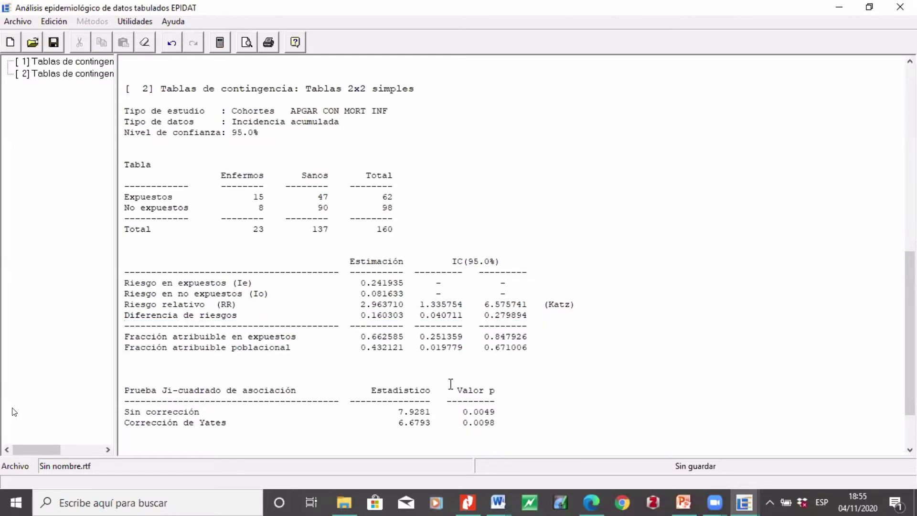
Add the note "valor de p de chi2" beside the uncorrected chi-square p-value, spaced apart from it.
left_click(251, 372)
scroll(252, 372, "down", 1)
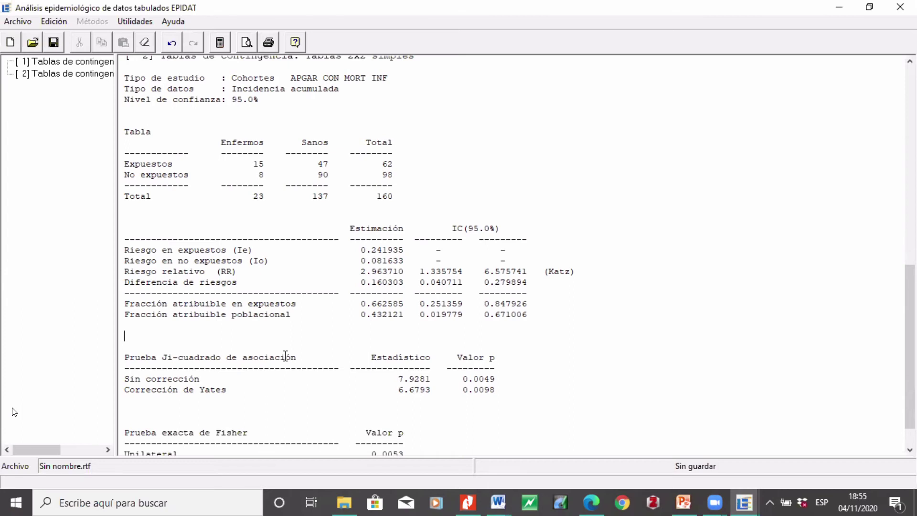
left_click_drag(125, 379, 524, 379)
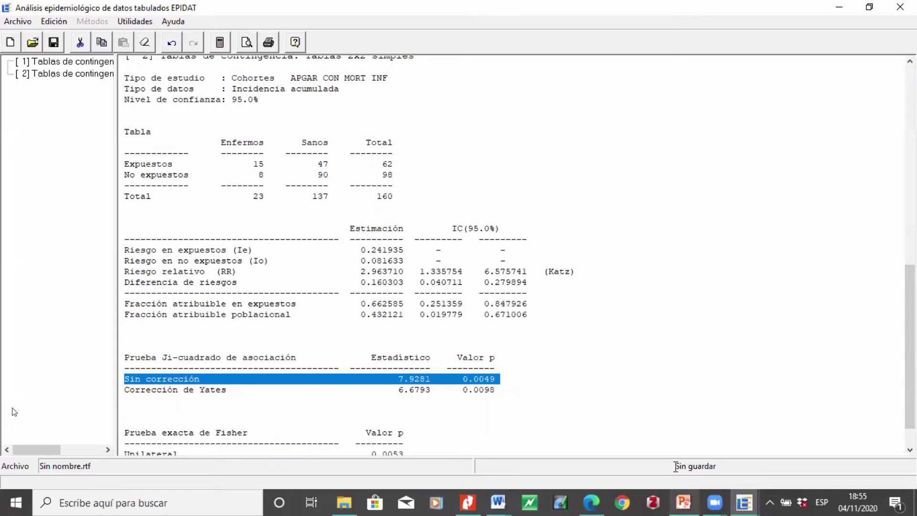
left_click(564, 381)
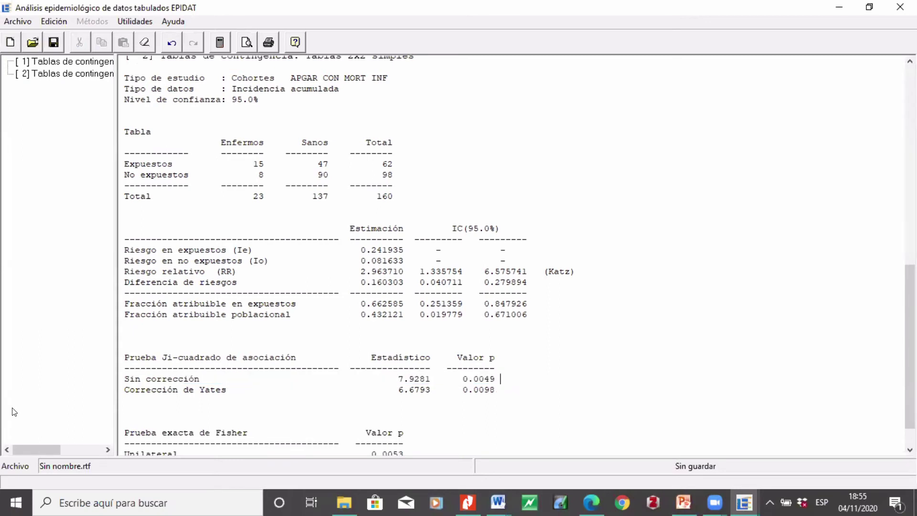
type("valor de p de chi2")
key("Left")
key("Left")
key("Left")
key("Left")
key("Left")
key("Left")
key("Left")
key("Left")
key("Left")
key("Left")
key("Left")
key("Left")
key("Left")
Complete the chi-square note with the threshold "<0,0050".
left_click_drag(395, 378, 425, 382)
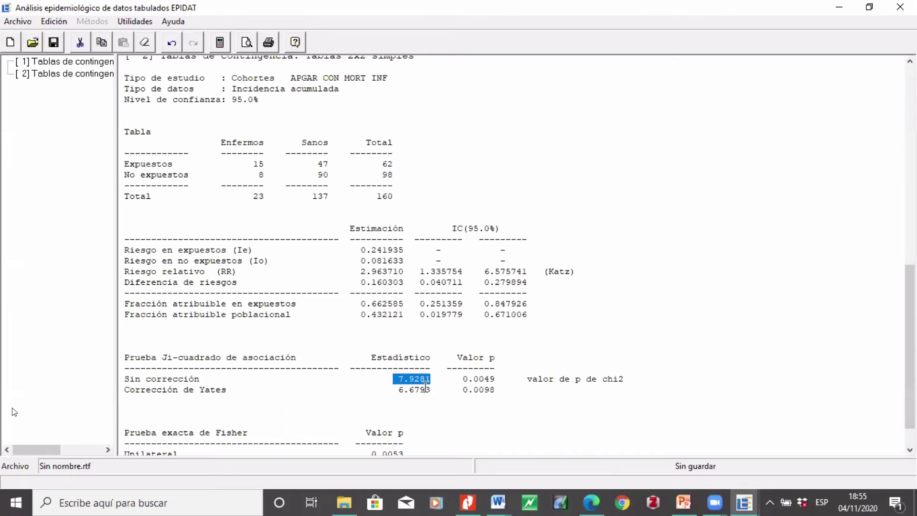
left_click(640, 380)
type("<0,005")
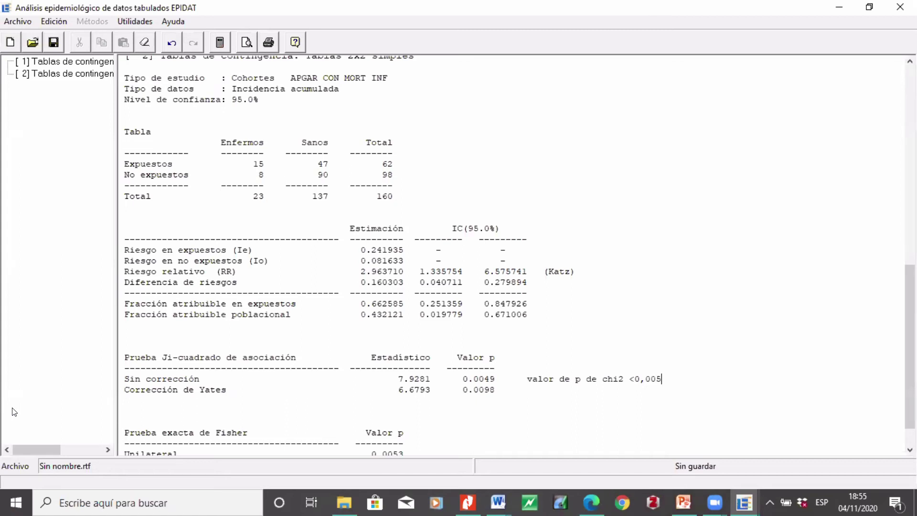
type("0")
key("BackSpace")
type("0")
Compare the uncorrected chi-square p-value with the note written beside it.
left_click(497, 380)
left_click_drag(494, 379, 463, 380)
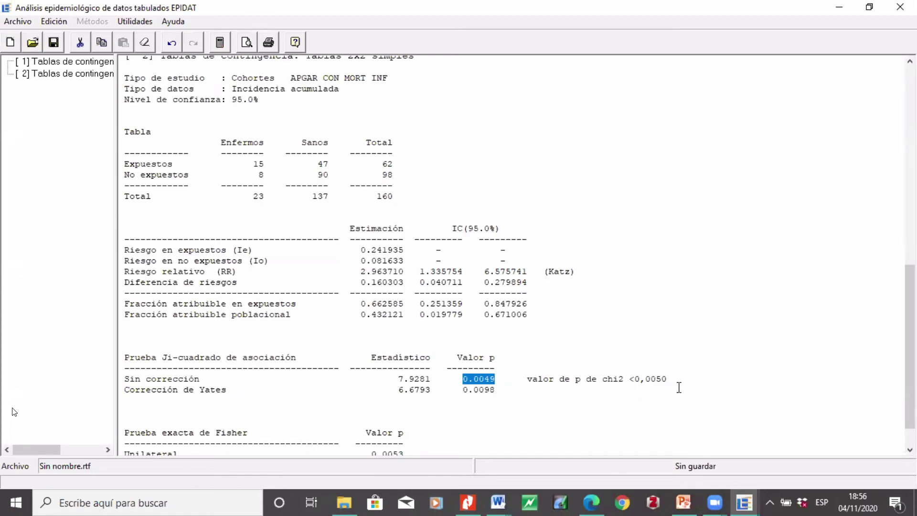
left_click_drag(678, 377, 531, 384)
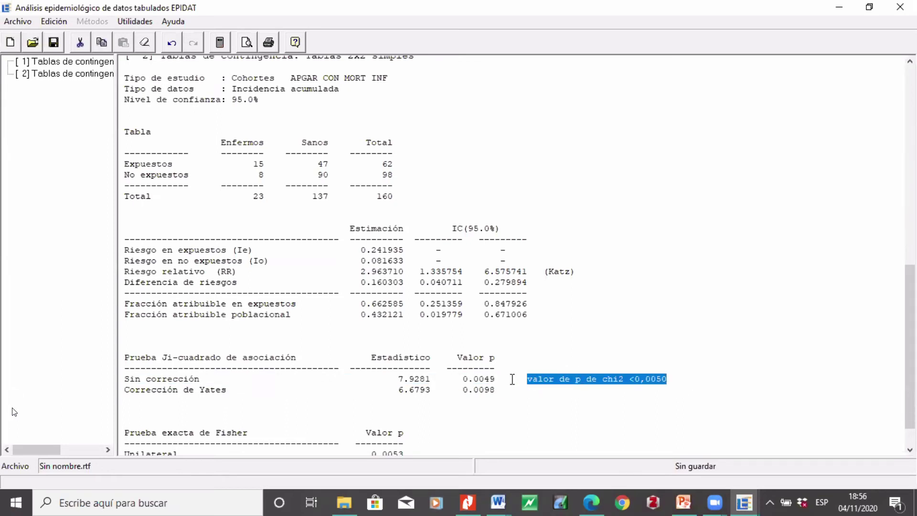
left_click(497, 378)
left_click_drag(483, 378, 461, 376)
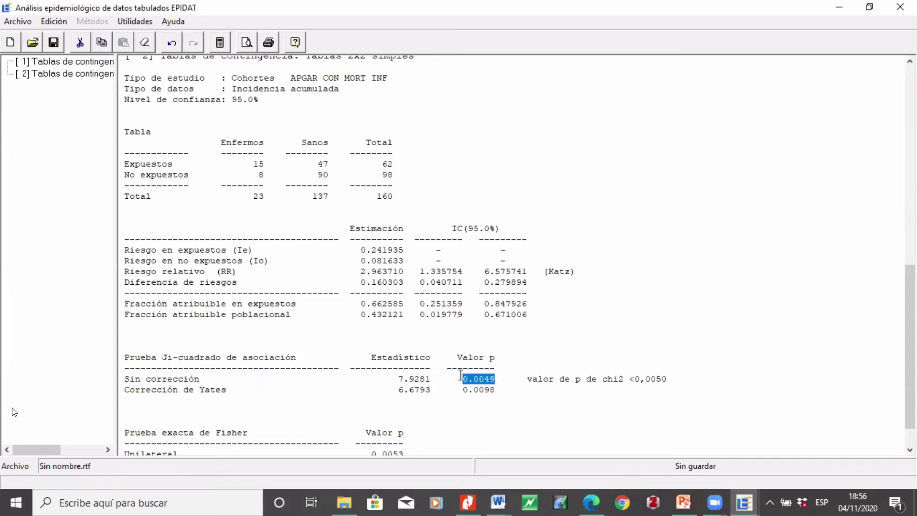
left_click(496, 378)
left_click_drag(679, 383, 537, 381)
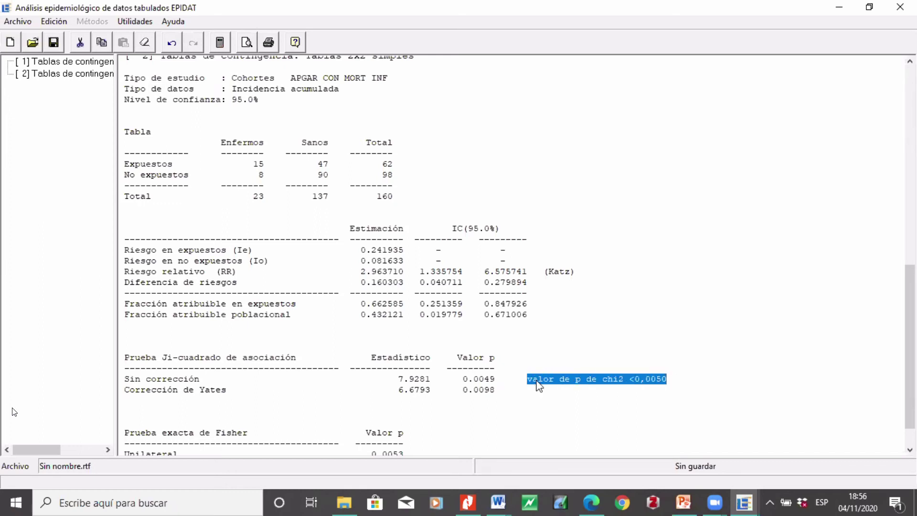
Replace the threshold in the chi-square note with "= 0.0049 (<0,05)".
left_click(677, 379)
left_click_drag(678, 380, 603, 380)
left_click(629, 379)
left_click_drag(669, 379, 632, 381)
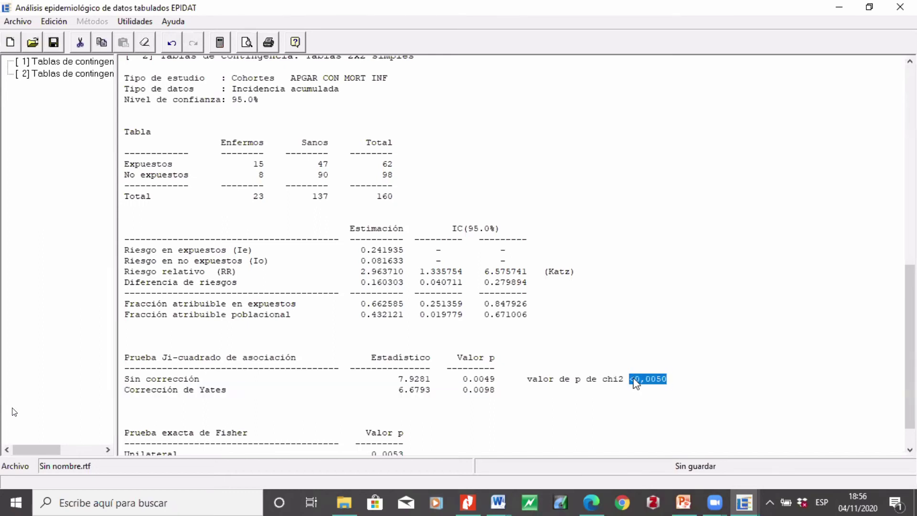
type("= 0.0049 (<0,05)")
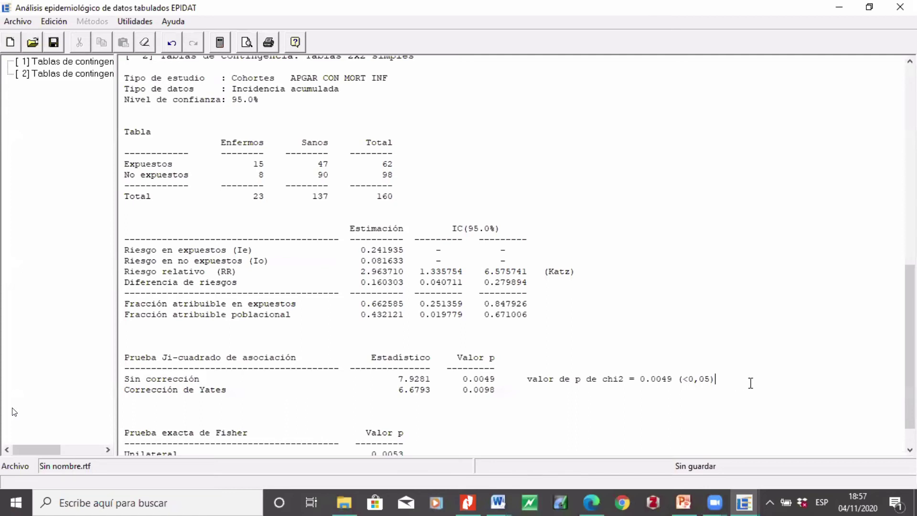
Move the chi-square note from the uncorrected row to the Corrección de Yates row.
left_click_drag(718, 387, 128, 379)
left_click(342, 410)
left_click_drag(731, 379, 539, 380)
key("ctrl+x")
left_click(522, 391)
key("ctrl+v")
Change the p-value in the moved note to the Yates-corrected 0.0098.
double_click(485, 390)
left_click_drag(432, 390, 125, 390)
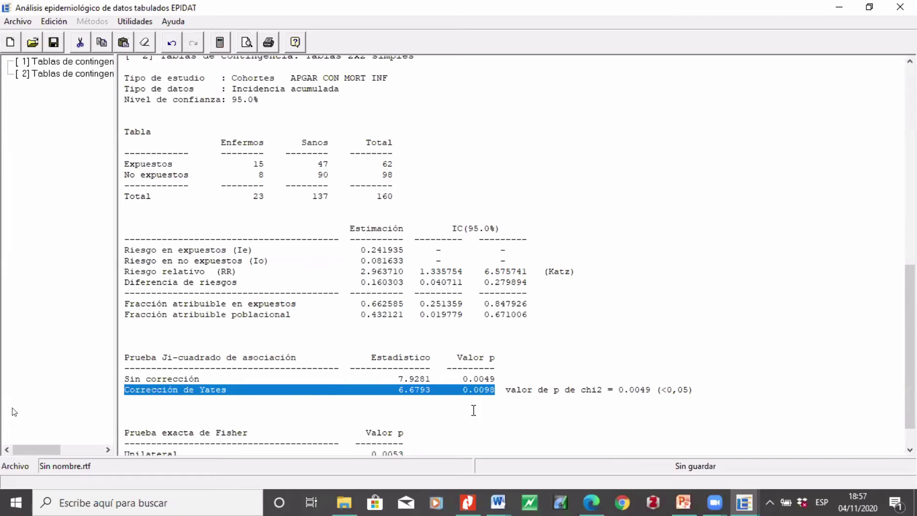
left_click(504, 390)
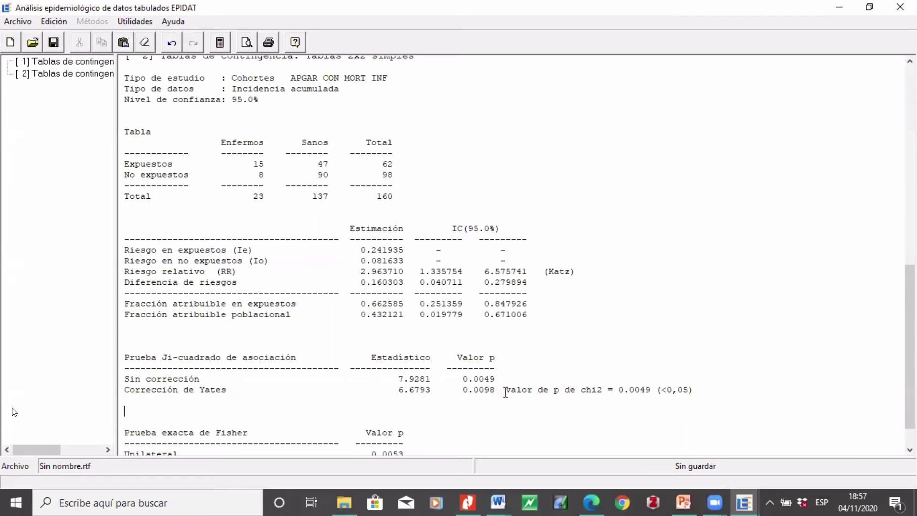
left_click(655, 391)
key("BackSpace")
key("BackSpace")
type("98")
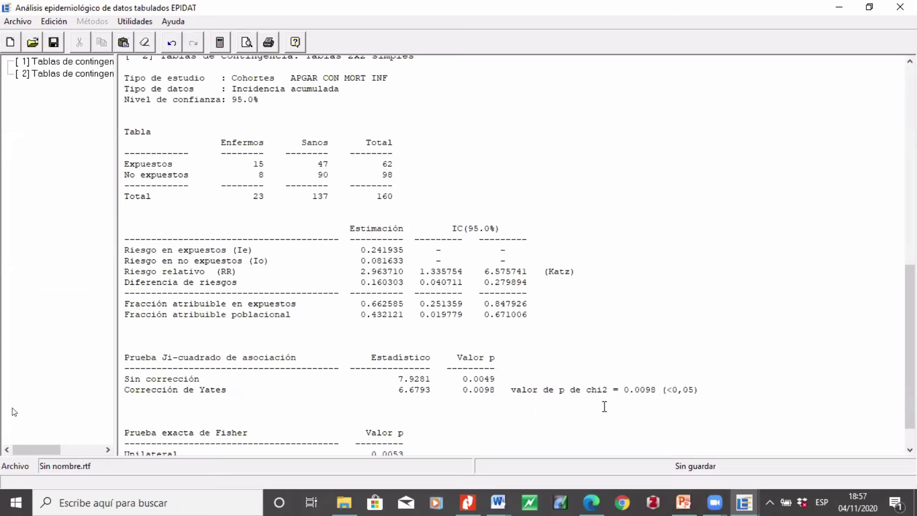
Examine the significance threshold in the Yates note and the bilateral p-value of the Fisher exact test.
left_click_drag(662, 389, 709, 389)
left_click(709, 389)
scroll(392, 365, "down", 1)
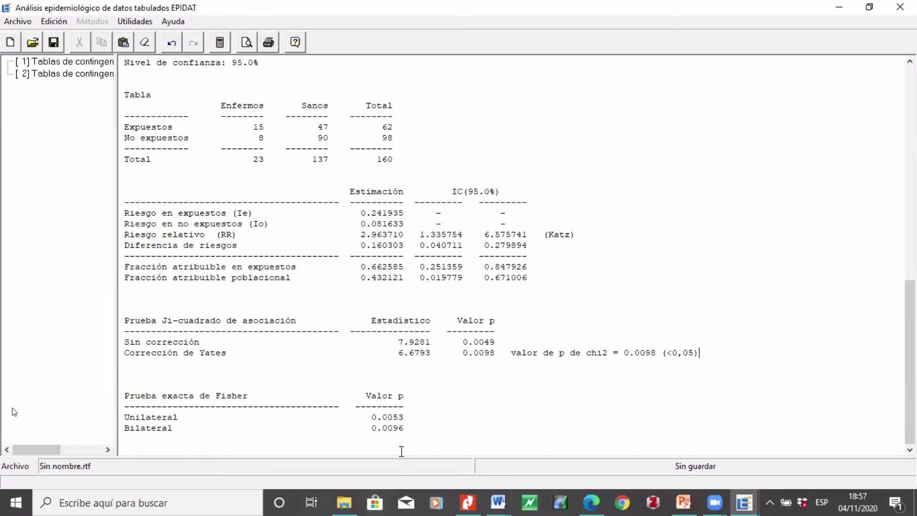
left_click_drag(407, 432, 204, 436)
left_click(205, 437)
left_click_drag(414, 428, 126, 430)
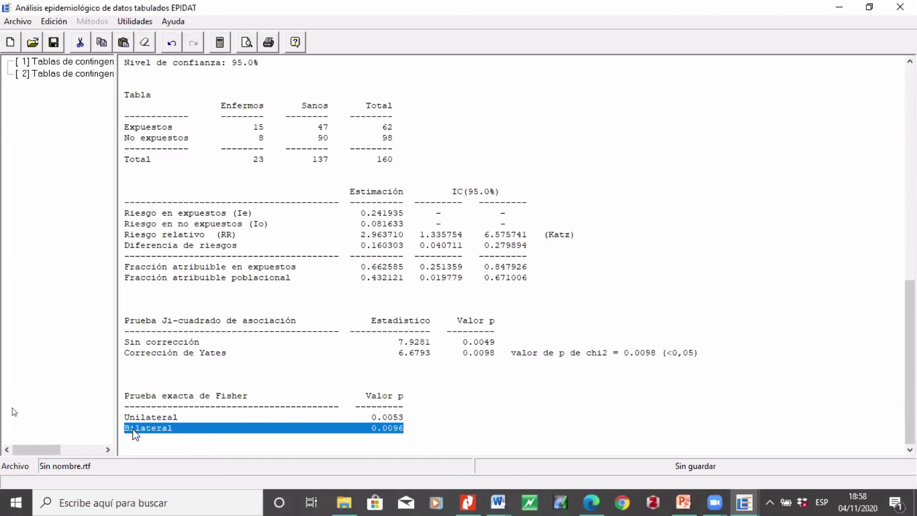
Label the Diferencia de riesgos row "(RA)" and realign its figures with the estimate column.
left_click(255, 248)
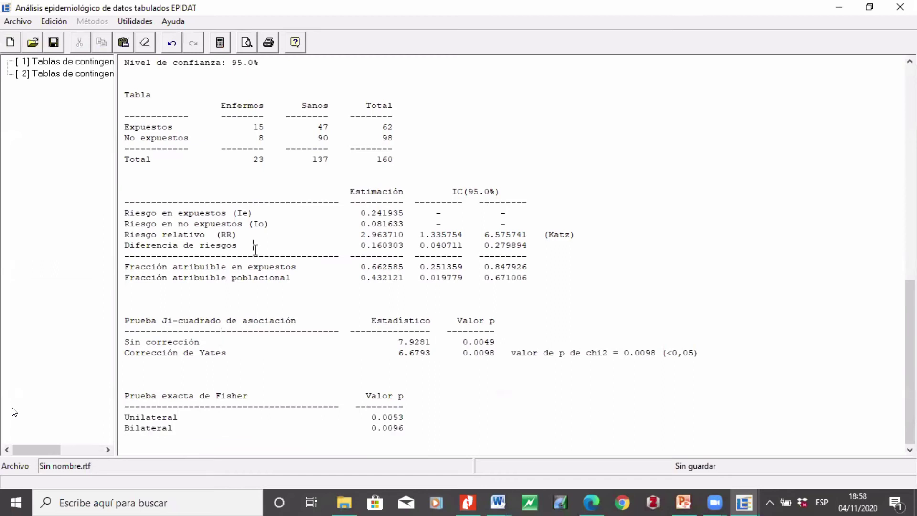
type("(")
type("RA")
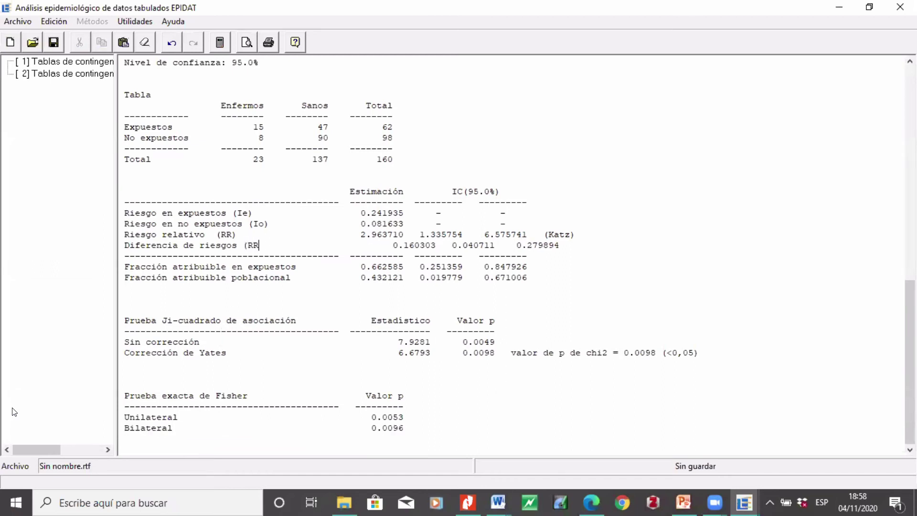
type(")")
key("Delete")
key("Delete")
key("Delete")
key("Delete")
key("Delete")
key("Delete")
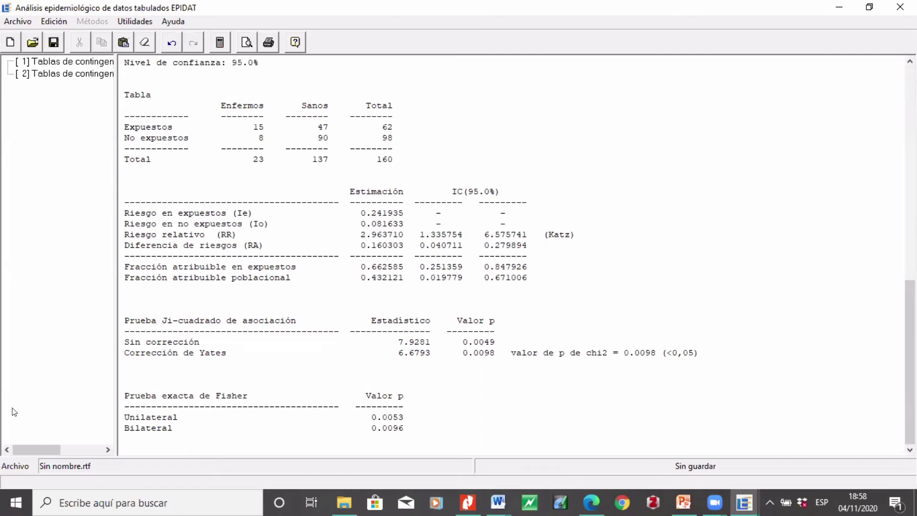
left_click(361, 246)
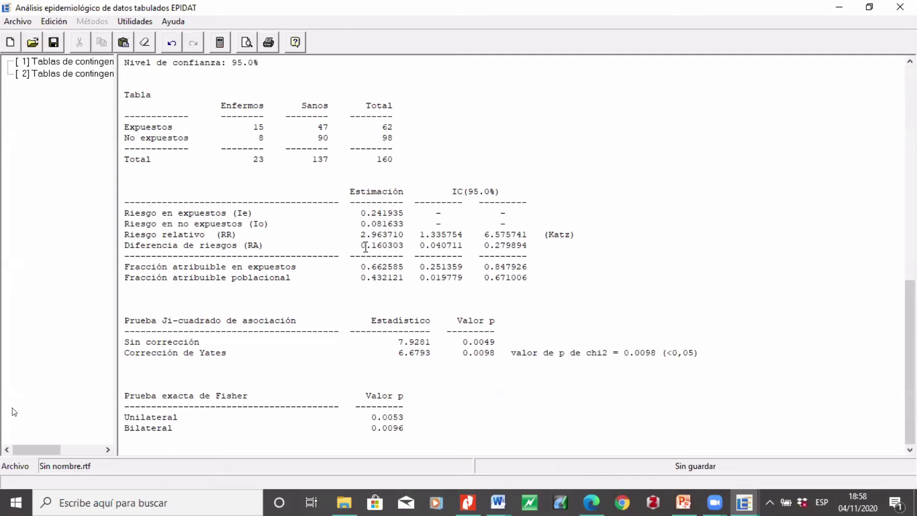
Label the Fracción atribuible en expuestos row "(RAe%)" and realign its figures with the estimate column.
double_click(397, 245)
left_click(301, 267)
type("(R   ")
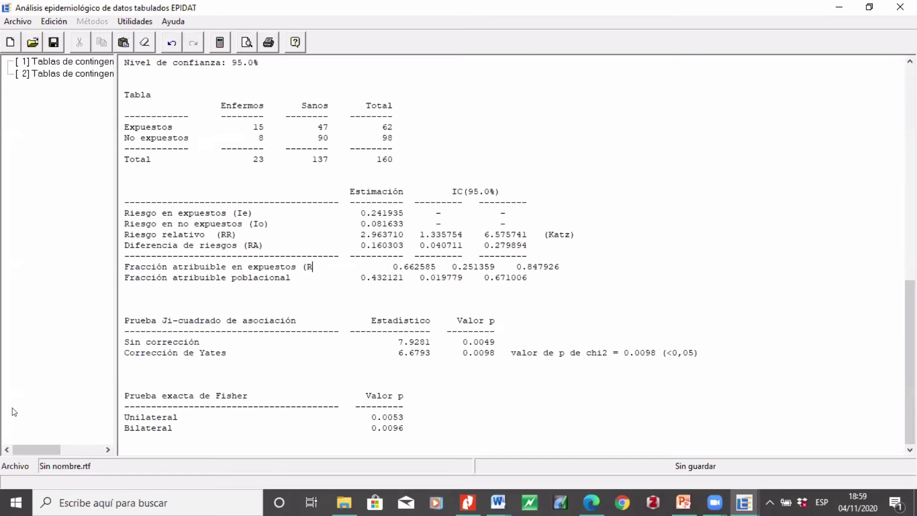
type("Ae%)")
key("Delete")
key("Delete")
key("Delete")
key("Delete")
key("Delete")
key("Delete")
Label the Fracción atribuible poblacional row "(RAp%)" and realign its figures with the estimate column.
key("Down")
key("Left")
key("Left")
key("Left")
key("Left")
key("Left")
key("Left")
key("Left")
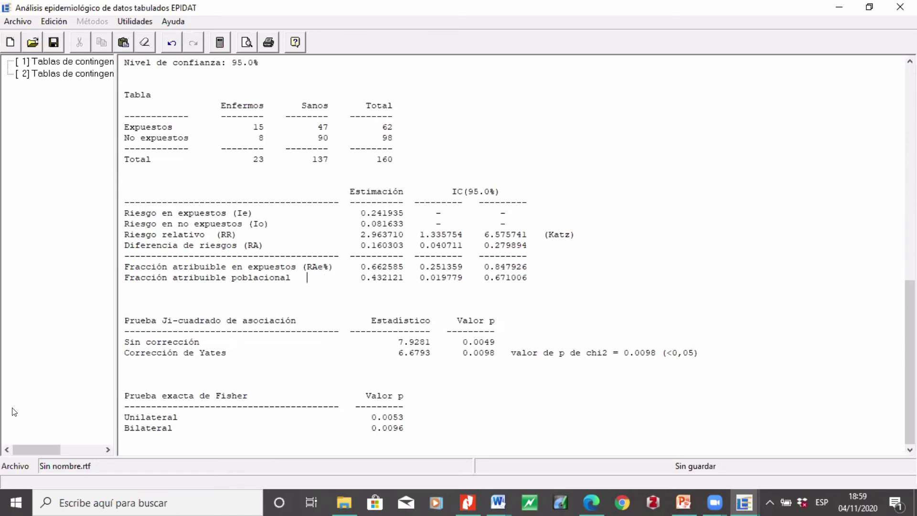
type("(RAp%)")
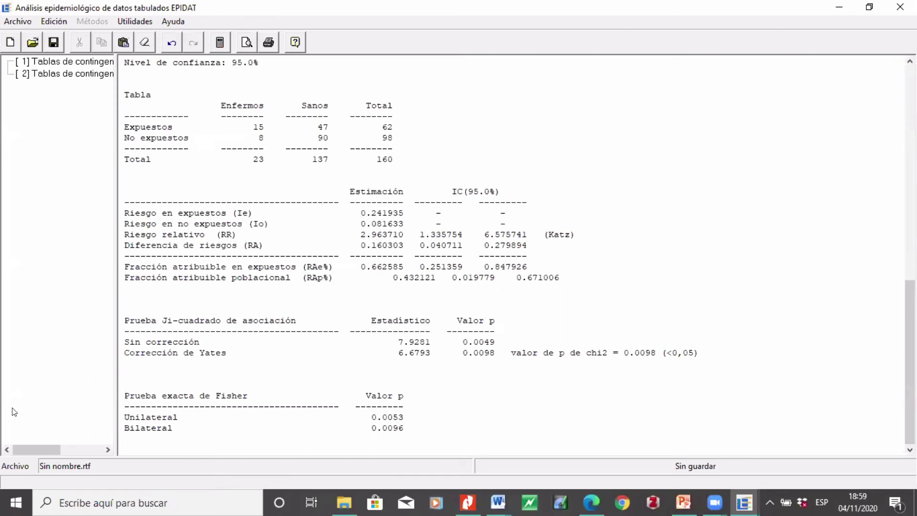
key("Delete")
key("Delete")
key("Delete")
key("Delete")
key("Delete")
key("Delete")
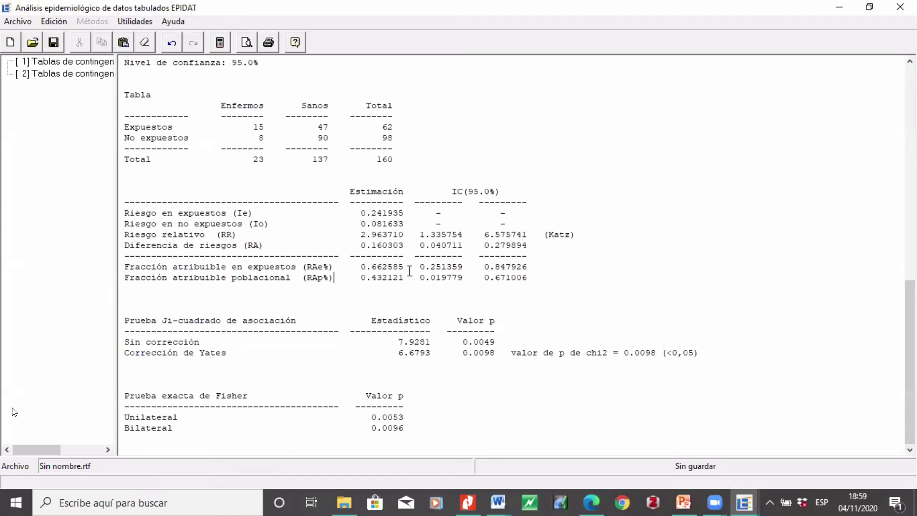
Examine the attributable fraction estimates and the relative risk row in the cohort report.
double_click(394, 267)
left_click_drag(394, 267, 361, 267)
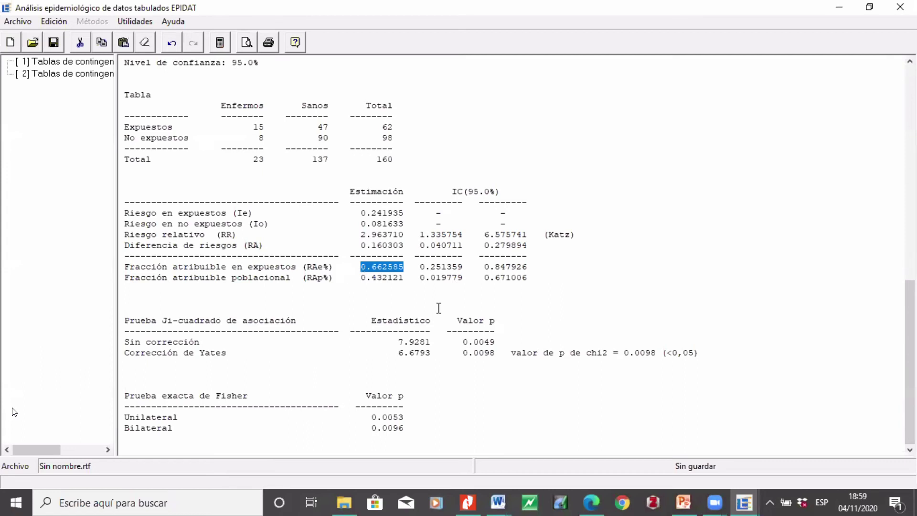
left_click_drag(403, 277, 362, 278)
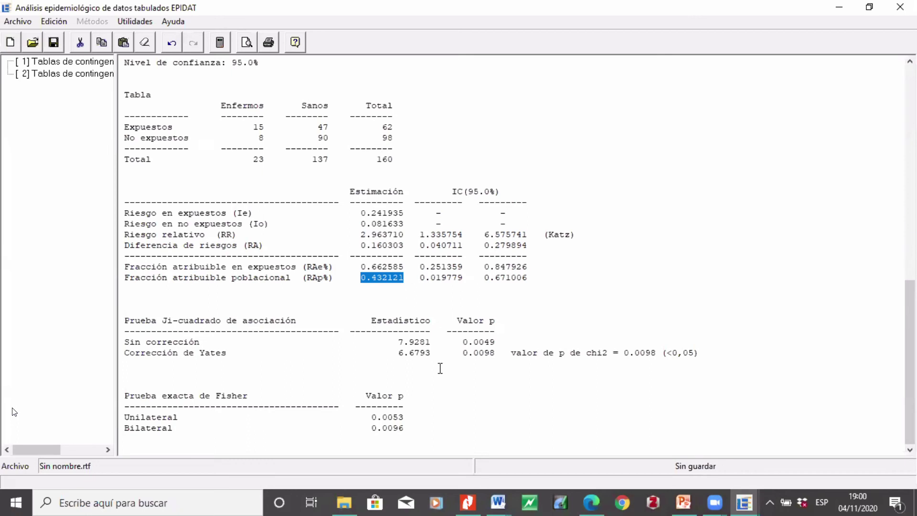
left_click_drag(426, 416, 184, 128)
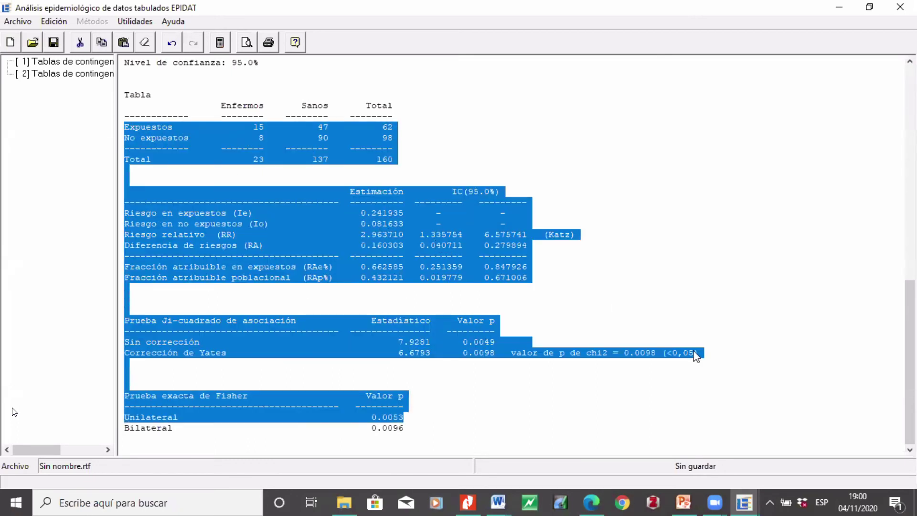
left_click(413, 277)
left_click_drag(355, 235, 664, 236)
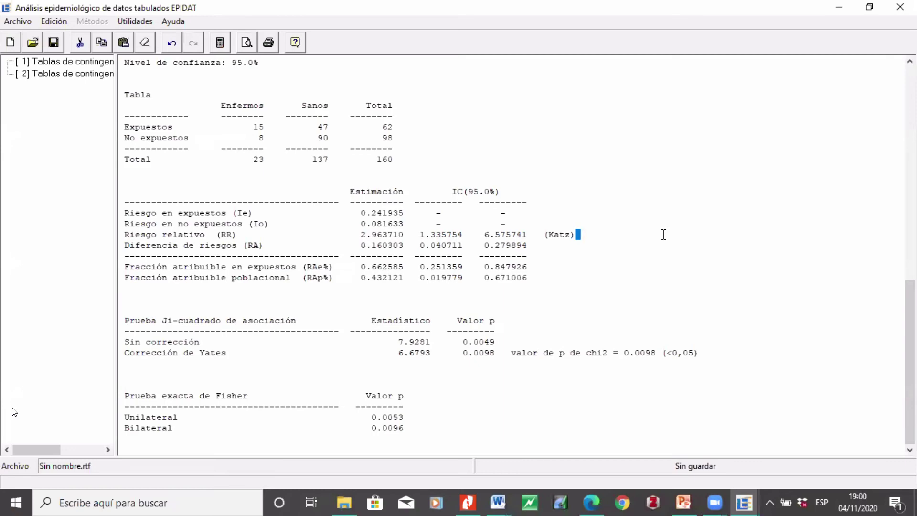
Start saving the report under a new name, using the existing file name Loboratorio 3 Grupo 7.rtf as the base.
scroll(663, 234, "up", 3)
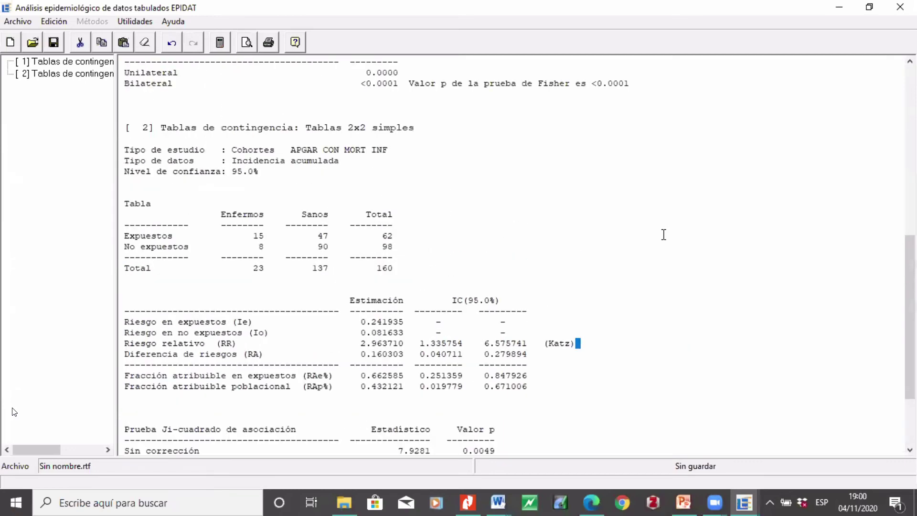
scroll(664, 234, "up", 13)
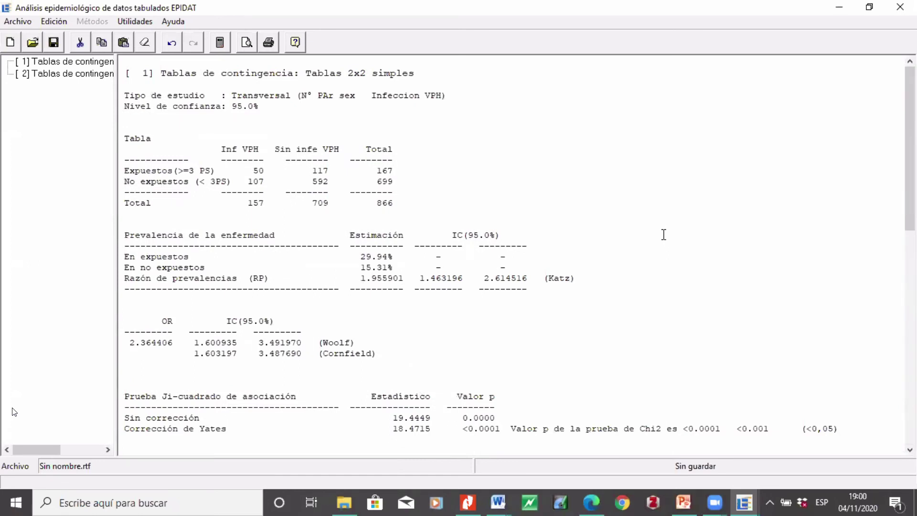
left_click(28, 23)
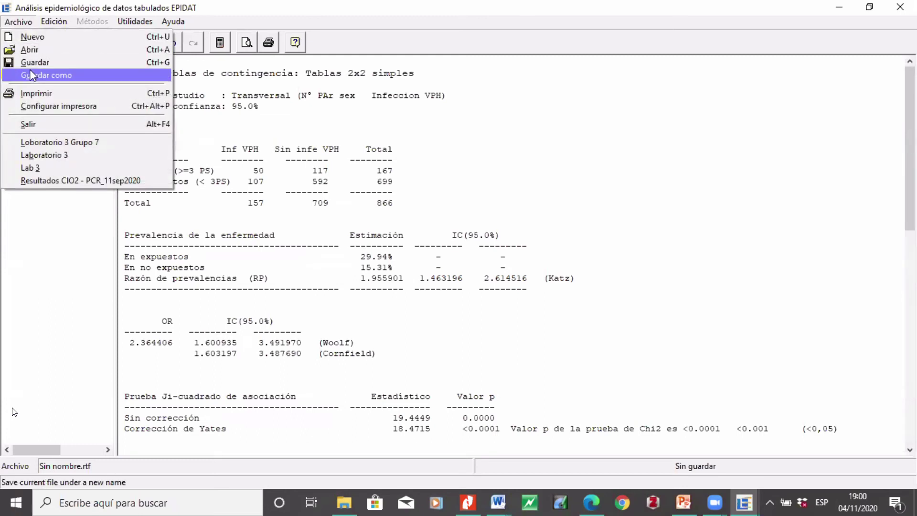
left_click(29, 70)
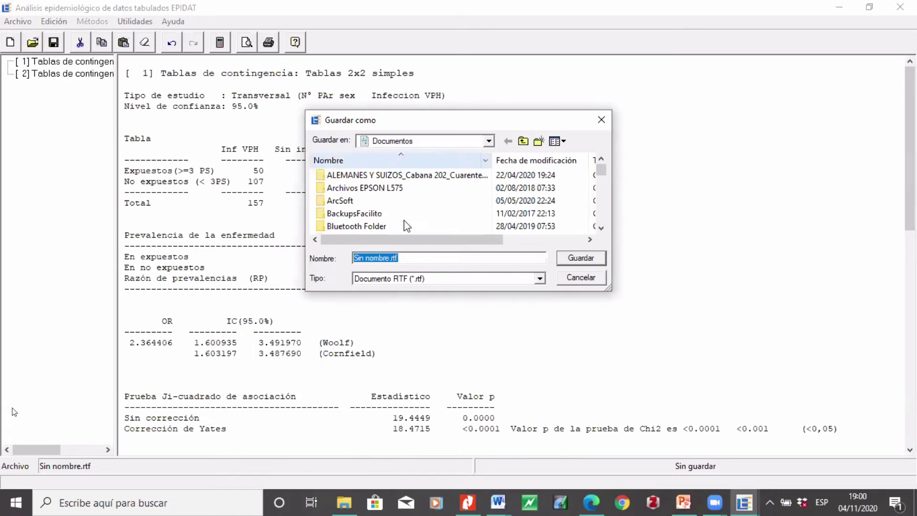
type("lab")
key("BackSpace")
key("BackSpace")
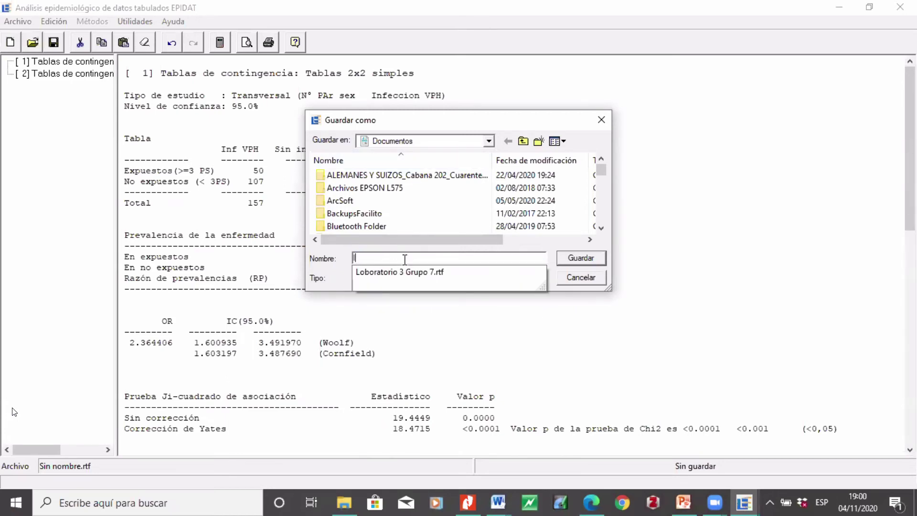
key("BackSpace")
type("L")
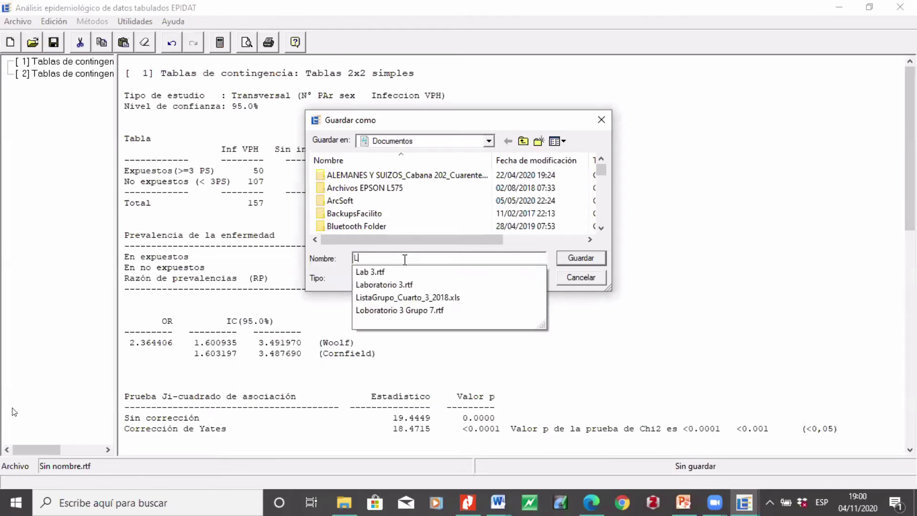
left_click(419, 310)
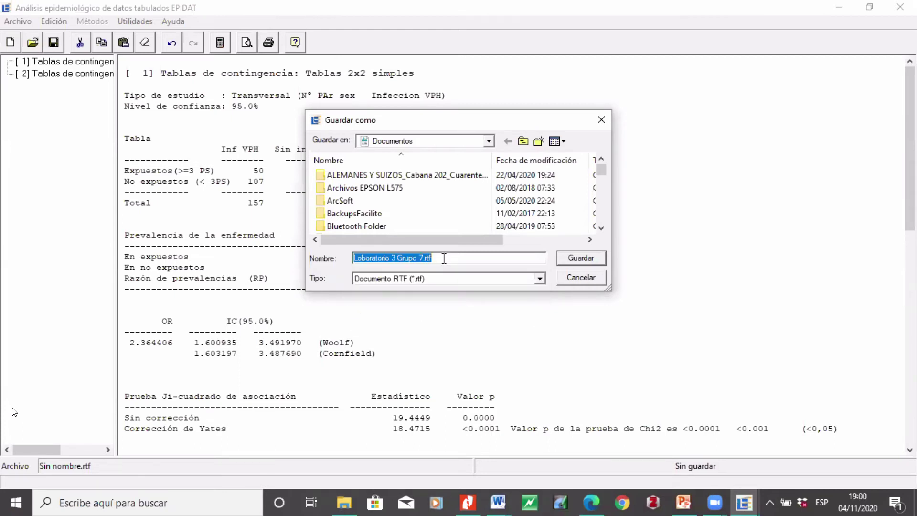
Change the file name to "Loboratorio 3 Grupo 4" and save the report in Documentos.
left_click(443, 258)
key("BackSpace")
key("BackSpace")
key("BackSpace")
key("BackSpace")
key("BackSpace")
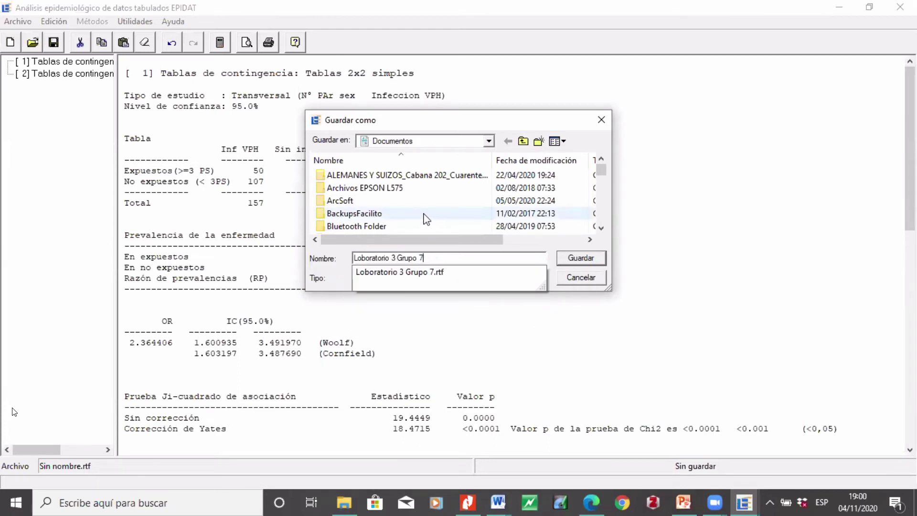
type("4")
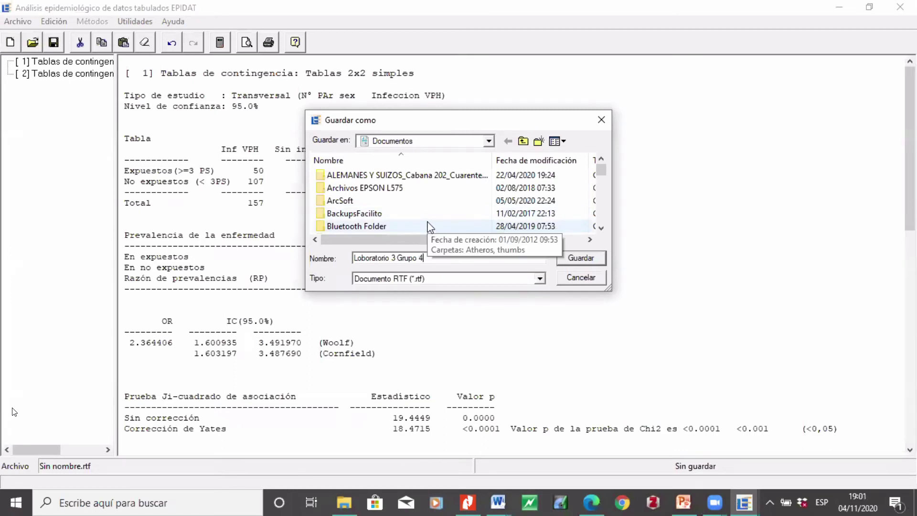
left_click(576, 259)
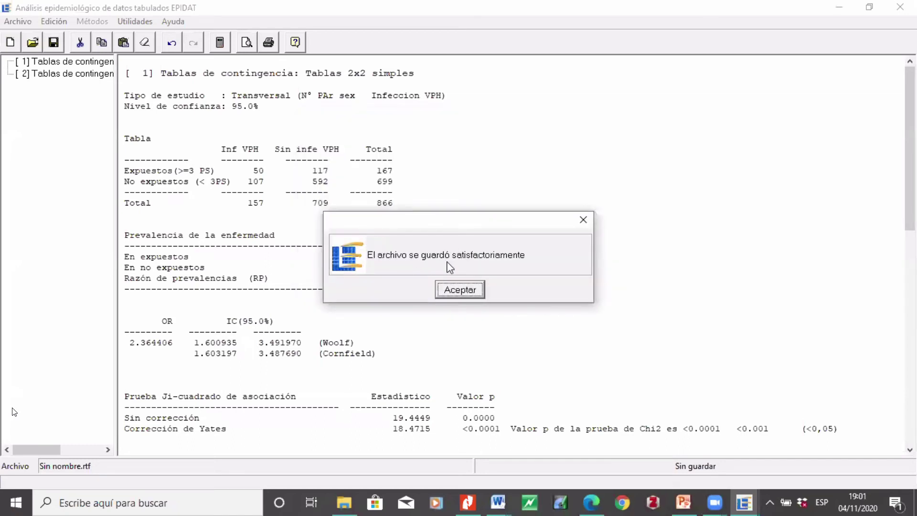
left_click(462, 290)
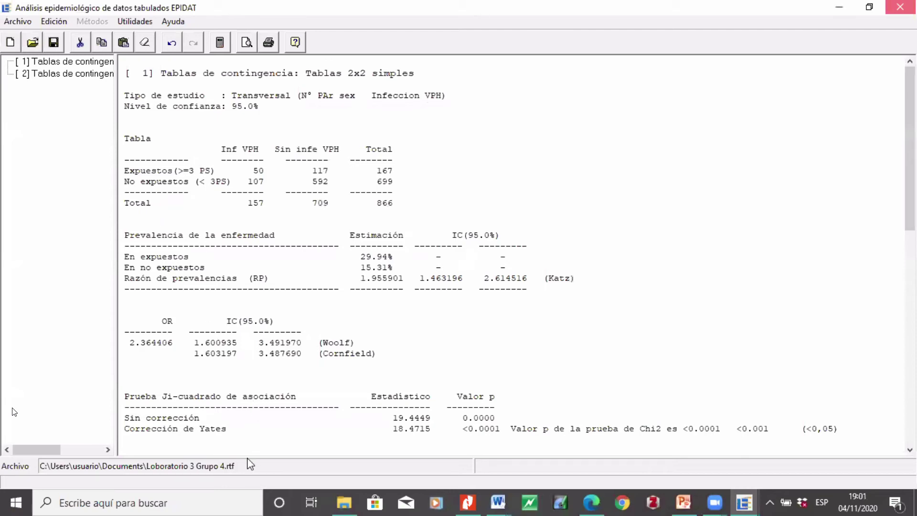
Close EPIDAT and open Loboratorio 3 Grupo 4.rtf from the Documentos folder in Word.
key("alt+F4")
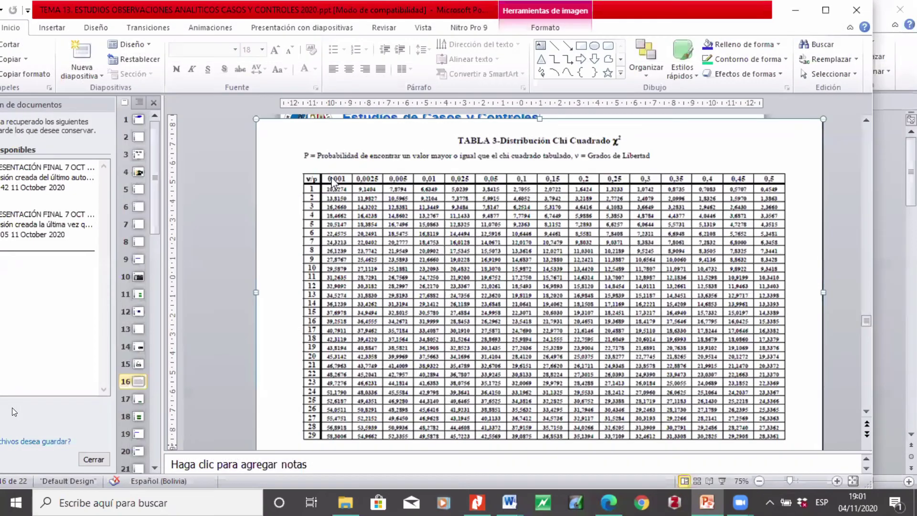
key("alt+Tab")
left_click(304, 155)
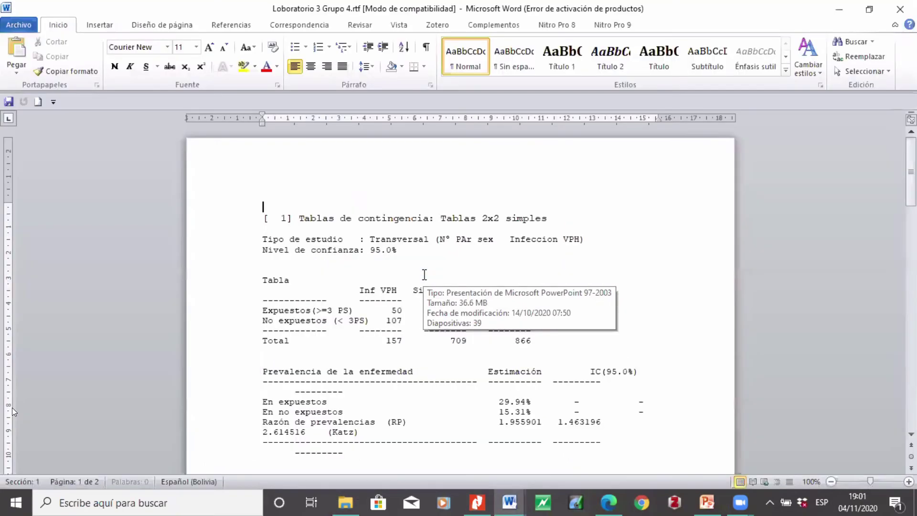
Make the parenthesised note "(N° PAr sex Infeccion VPH)" in the study type line bold.
left_click(432, 239)
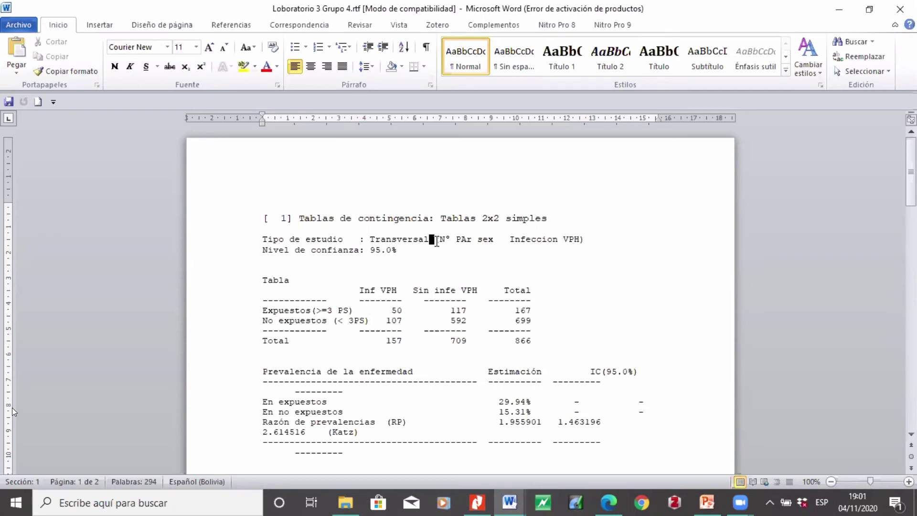
left_click_drag(436, 240, 440, 240)
left_click(456, 240)
left_click_drag(590, 239, 434, 240)
key("ctrl+n")
left_click(583, 256)
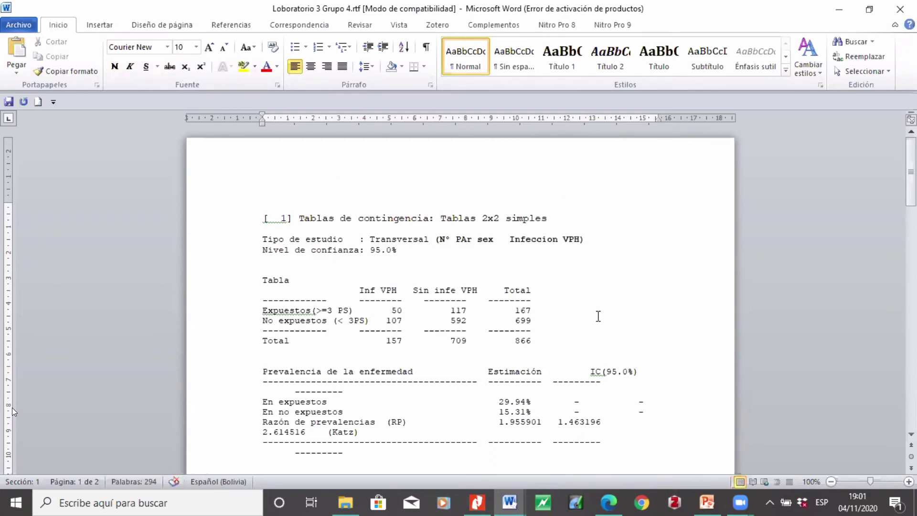
Widen the text area by moving the right and left page margins outward so the prevalence table rows fit on single lines.
scroll(598, 317, "down", 2)
left_click_drag(575, 337, 602, 363)
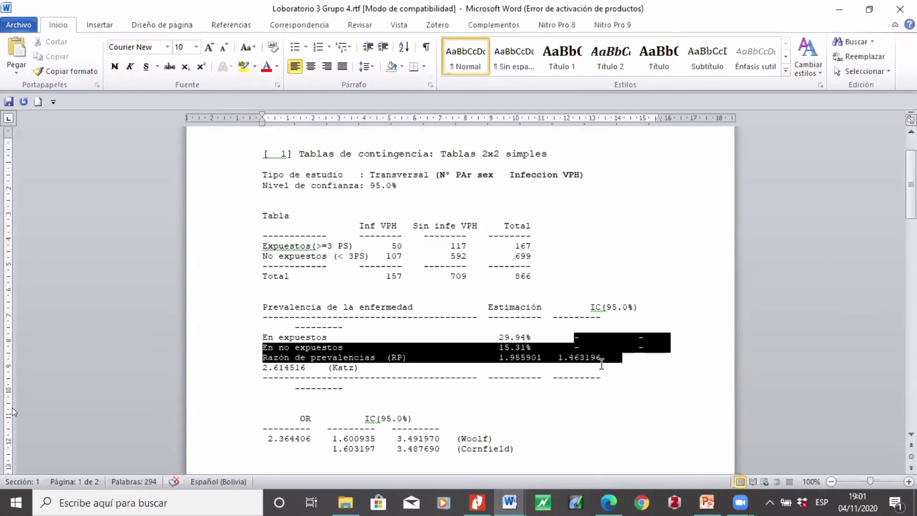
left_click(696, 354)
left_click_drag(655, 111, 715, 109)
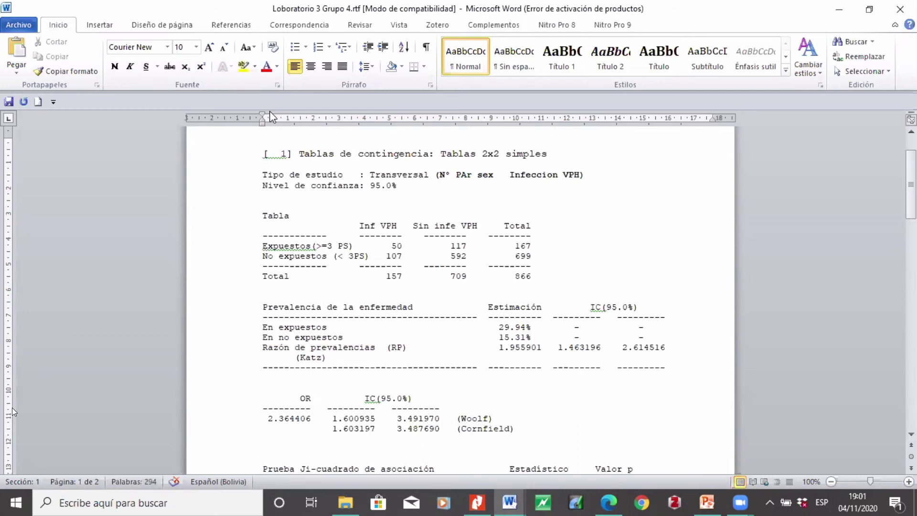
left_click_drag(283, 118, 231, 119)
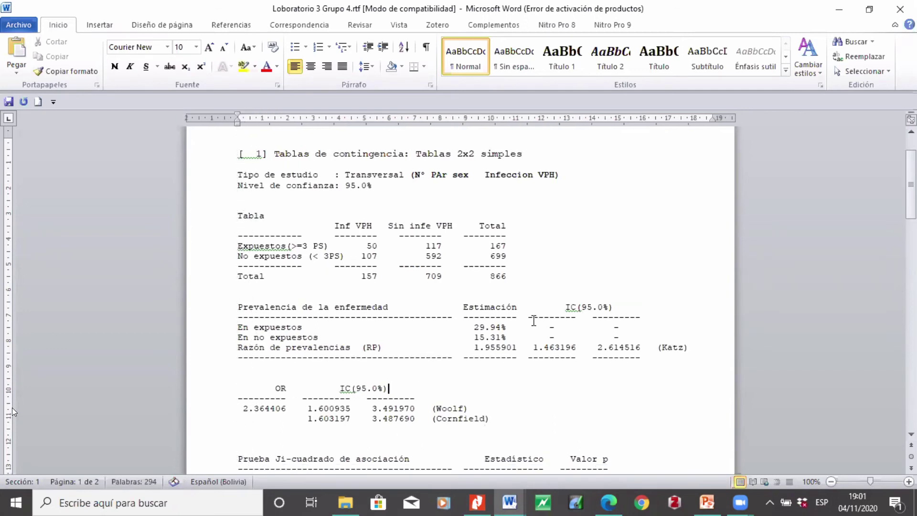
Insert blank lines before the second contingency table heading to push the cohort report onto page 2.
scroll(534, 320, "down", 13)
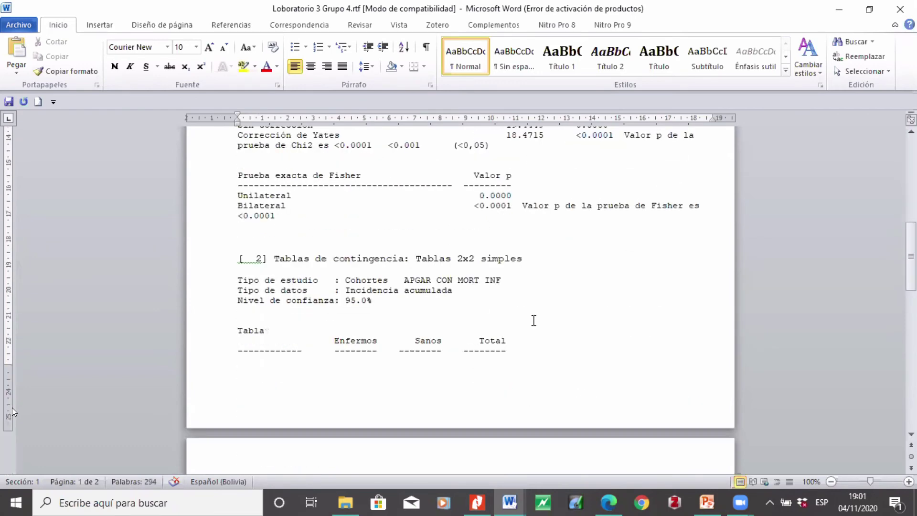
scroll(439, 294, "up", 3)
left_click(238, 280)
key("Return")
key("Return")
key("Return")
key("Return")
key("Return")
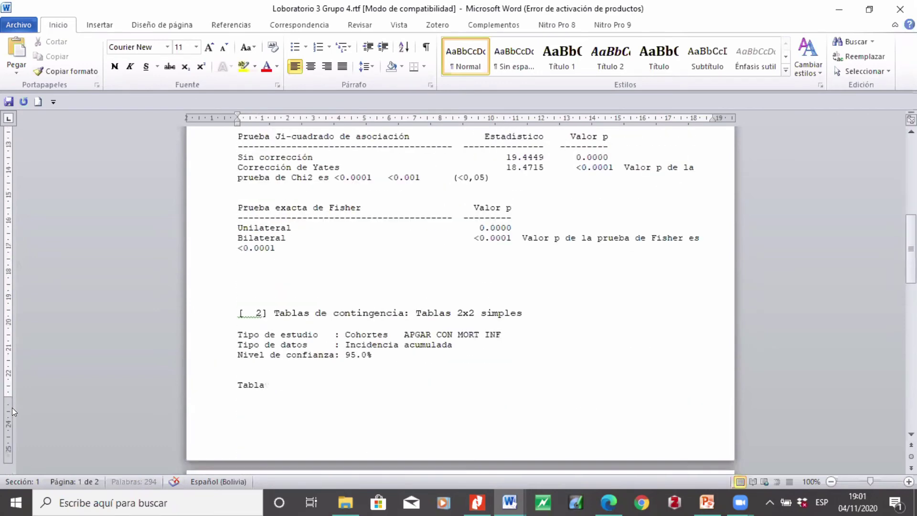
key("Return")
key("Return")
key("Return")
key("Return")
key("Return")
key("Return")
key("Return")
key("Return")
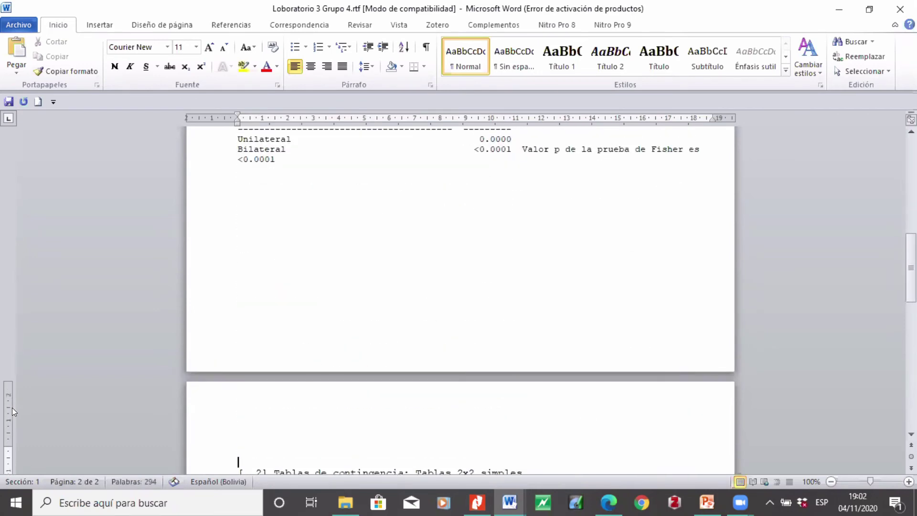
Save and close the Word document, and show the first slide of the case-control presentation in PowerPoint.
left_click(9, 101)
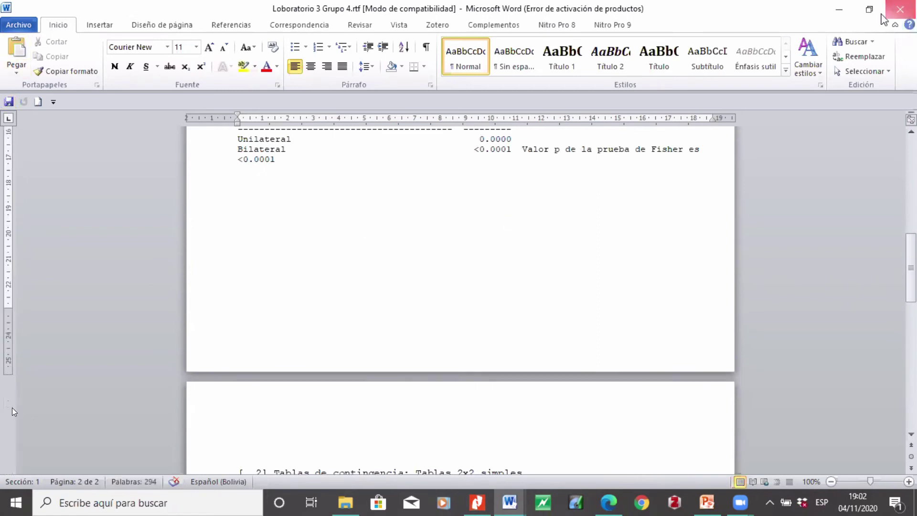
left_click(891, 12)
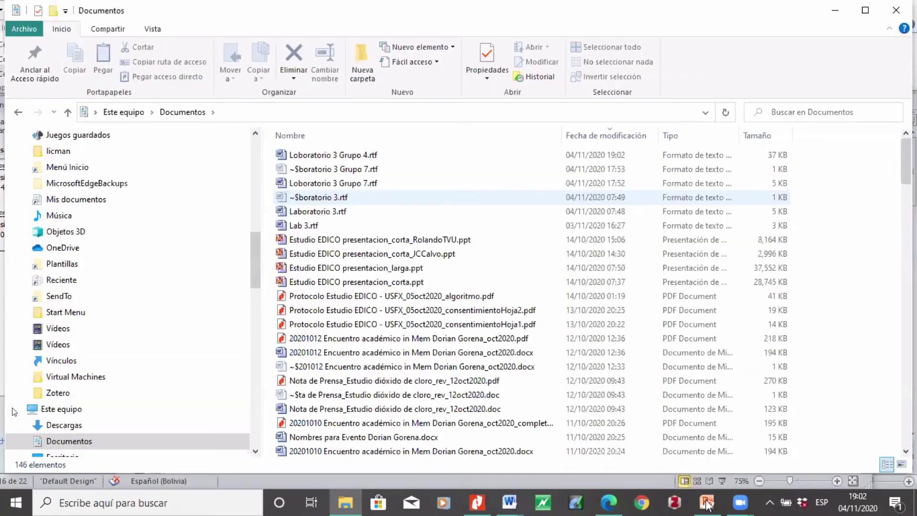
left_click(707, 503)
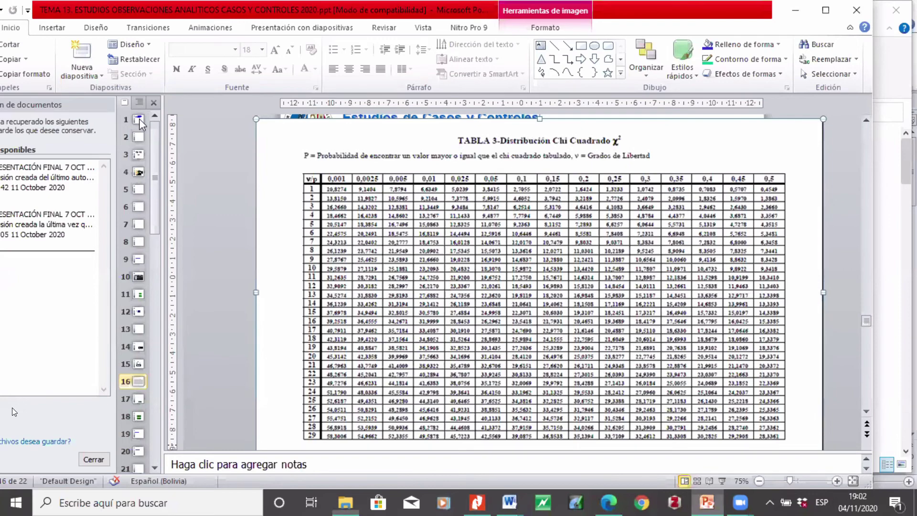
left_click(139, 119)
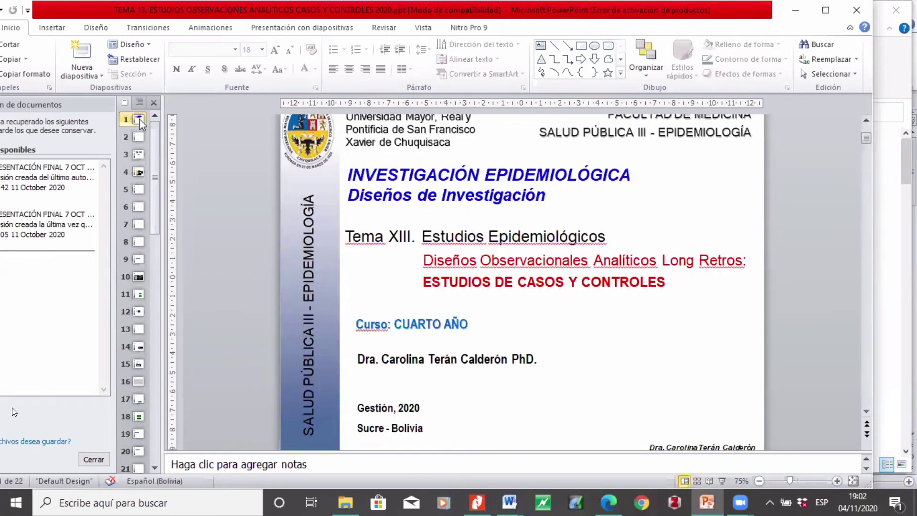
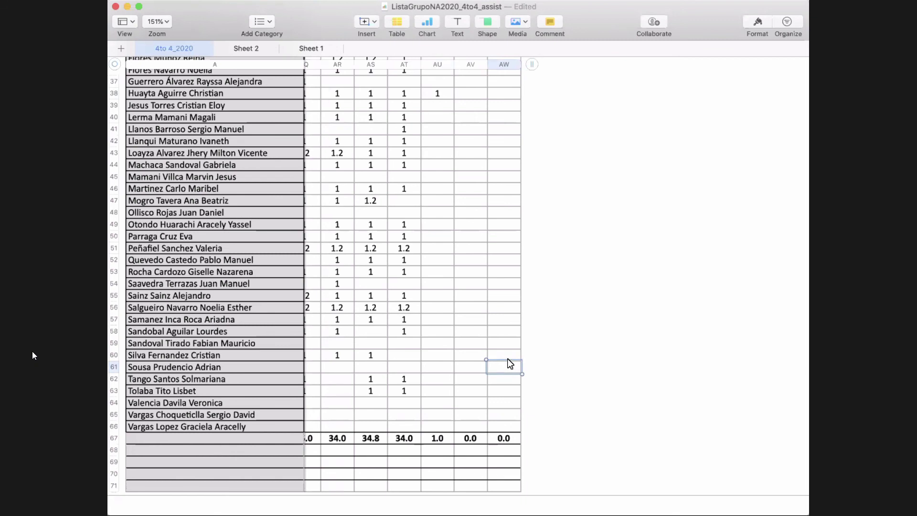
Record an attendance score of 1.2 for the students in rows 51 and 55 of column AU.
left_click(429, 300)
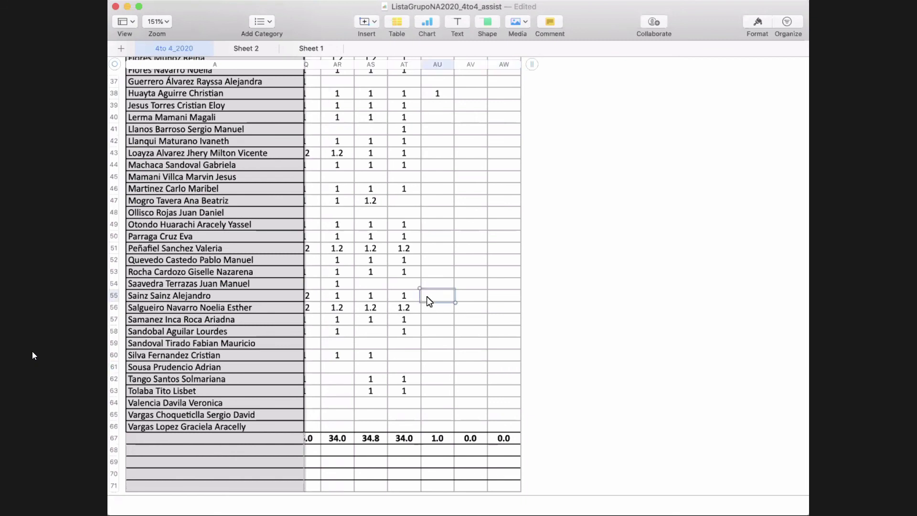
left_click(436, 313)
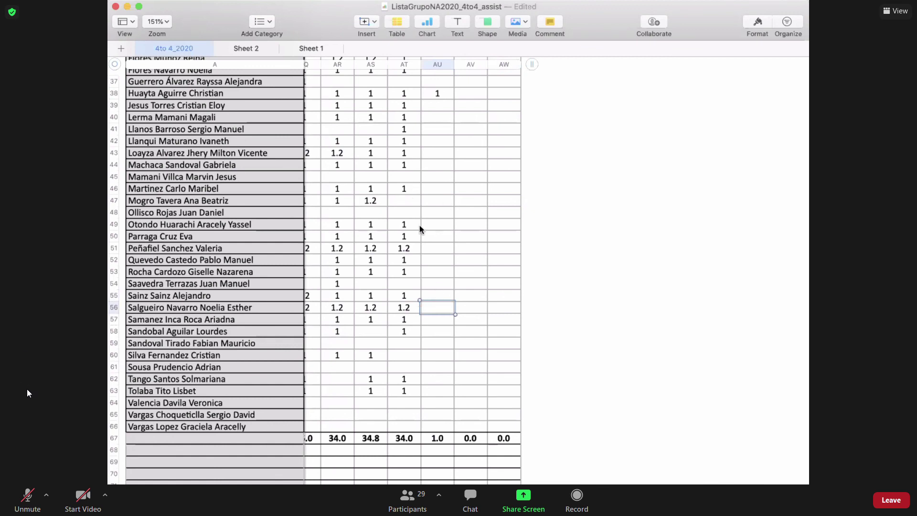
left_click(428, 247)
type("1.2")
left_click(436, 222)
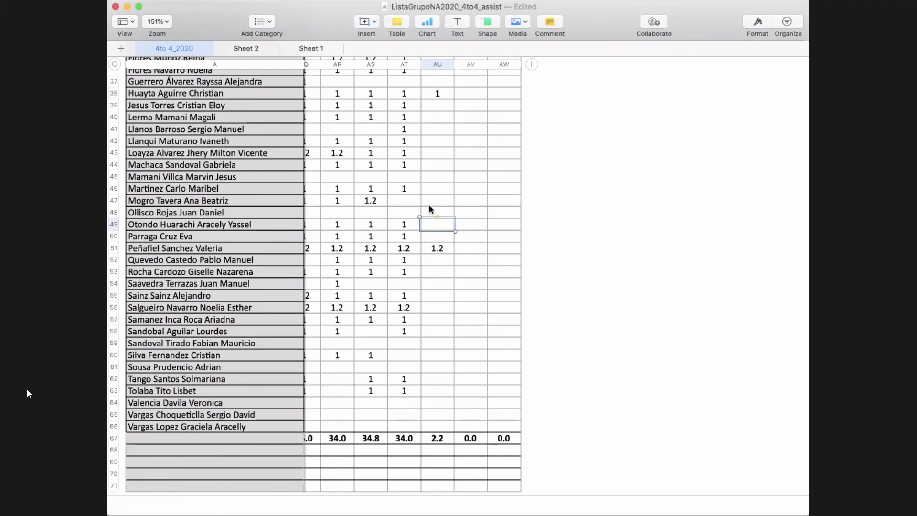
left_click(436, 297)
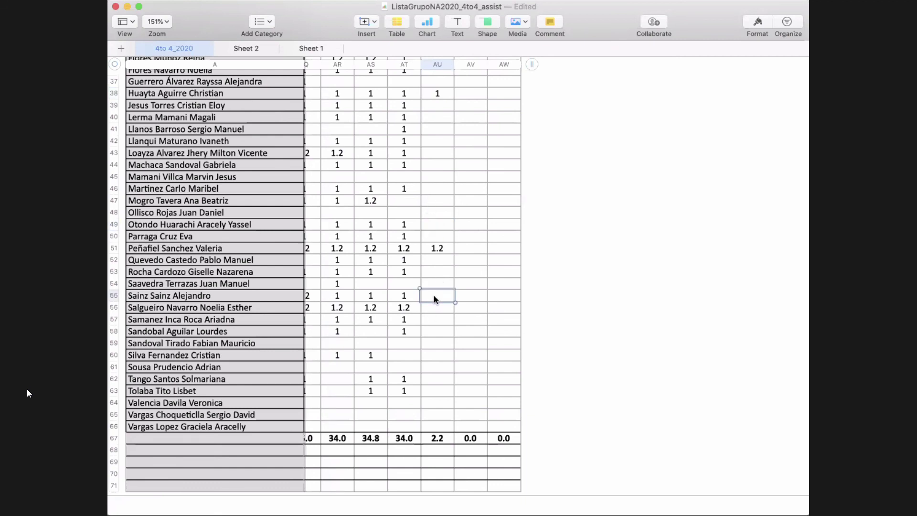
type("1.2")
Record an attendance score of 1.2 for the student in row 35 of column AU.
left_click(435, 254)
left_click(443, 167)
left_click(440, 121)
key("Up")
key("Up")
key("Up")
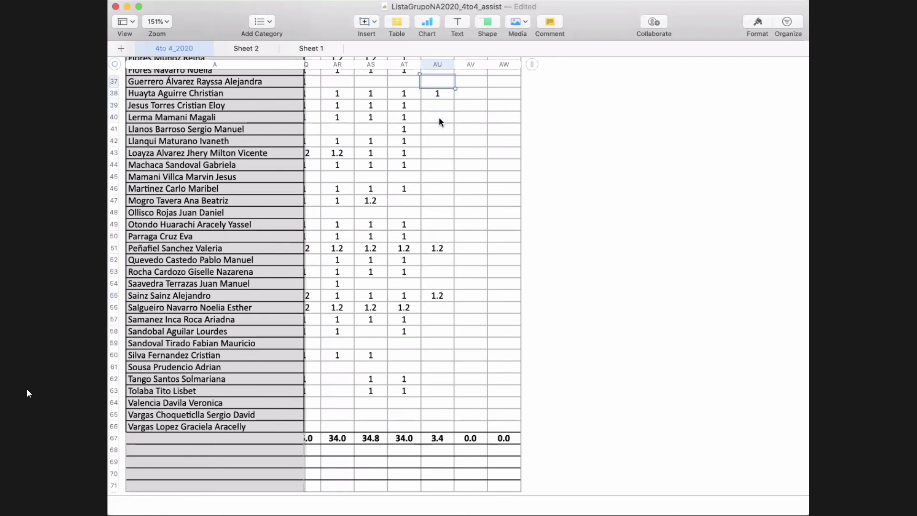
key("Up")
key("Up")
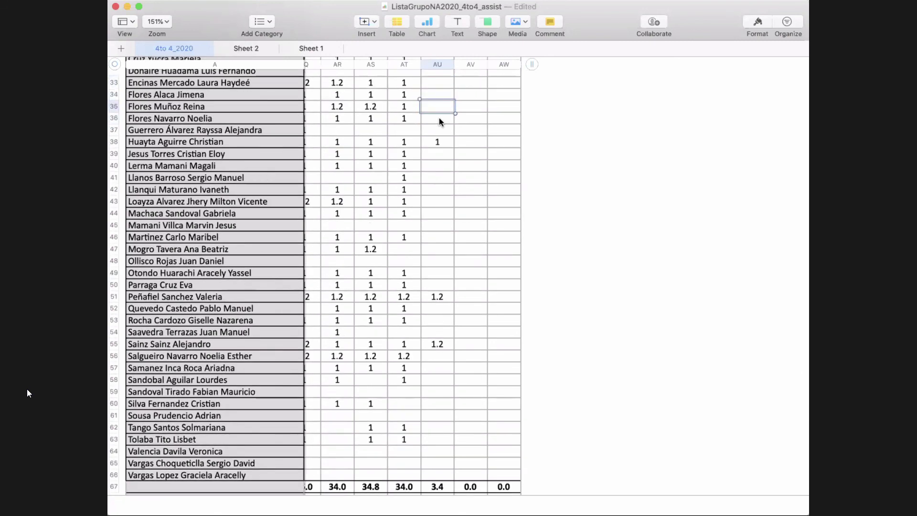
type("1.2")
Enter 1.2 in cell AU33 as that student's attendance score.
left_click(421, 178)
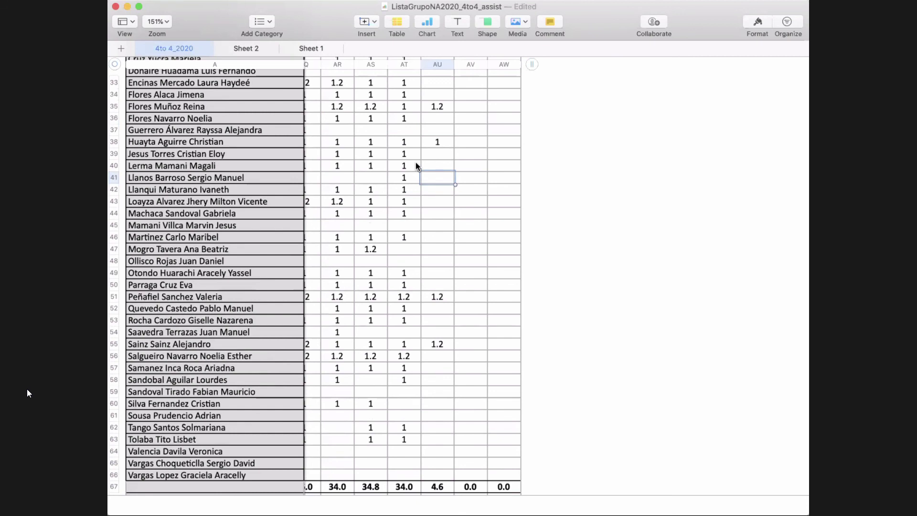
left_click(439, 139)
left_click(440, 122)
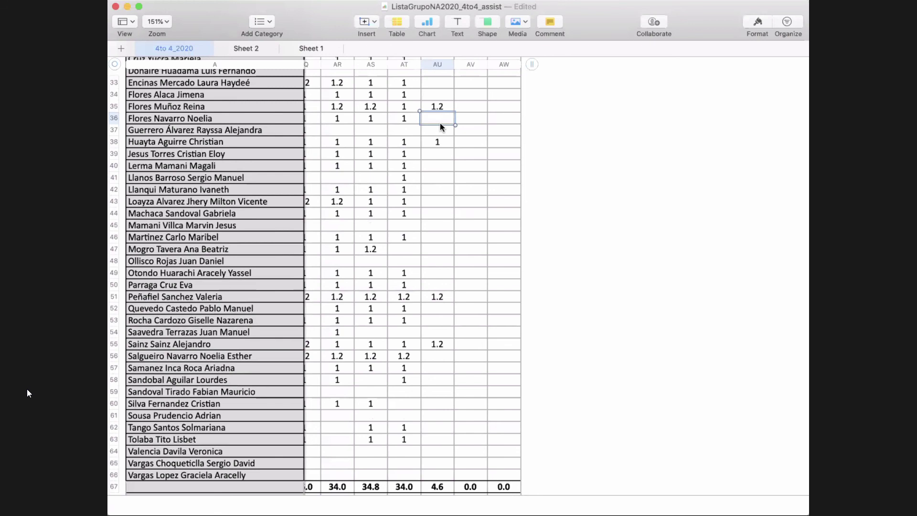
key("Down")
key("Up")
key("Up")
key("Up")
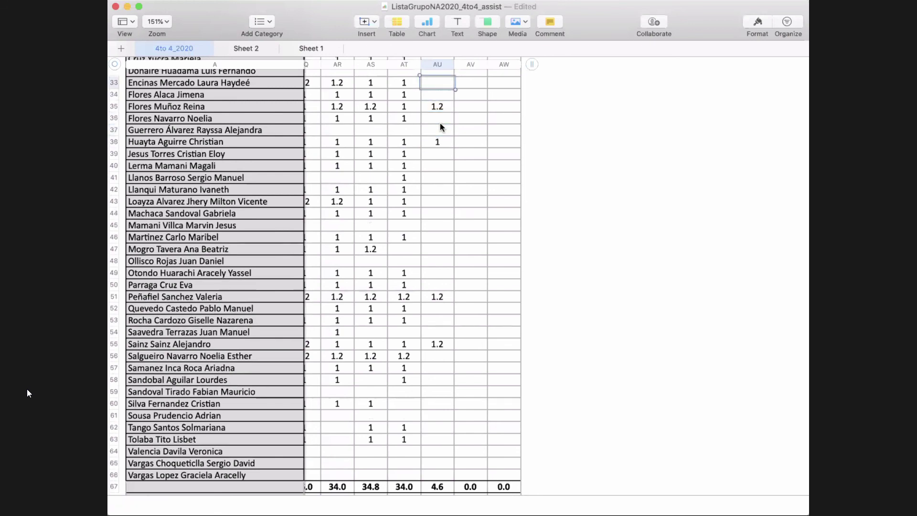
key("Up")
type("1.2")
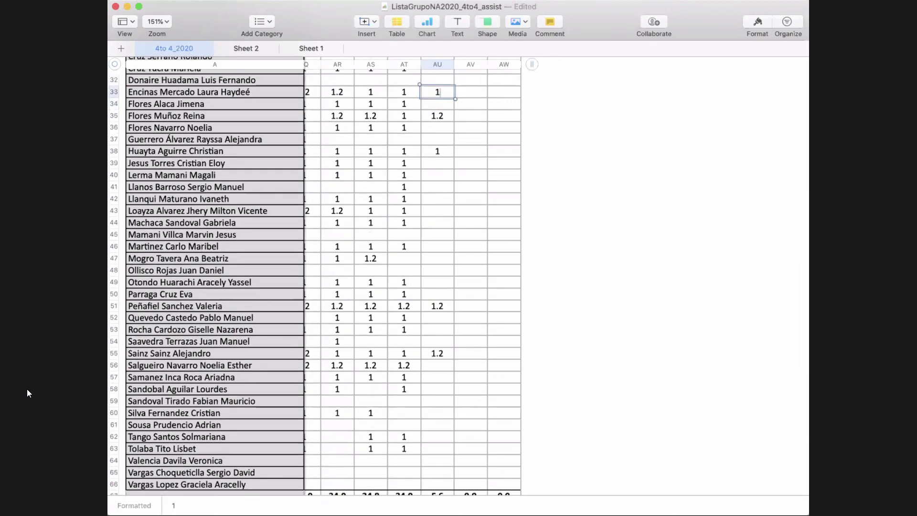
key("Return")
Enter 1.2 in cell AU31 as that student's attendance score.
key("Down")
key("Down")
key("Down")
key("Down")
key("Down")
key("Down")
key("Down")
key("Down")
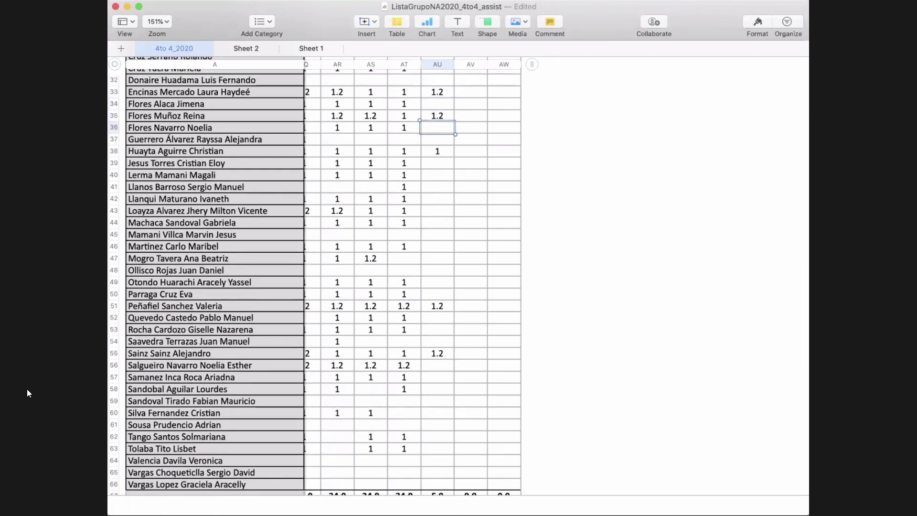
key("Up")
key("Up")
key("Up")
key("Up")
key("Up")
key("Up")
key("Up")
key("Up")
key("Up")
key("Up")
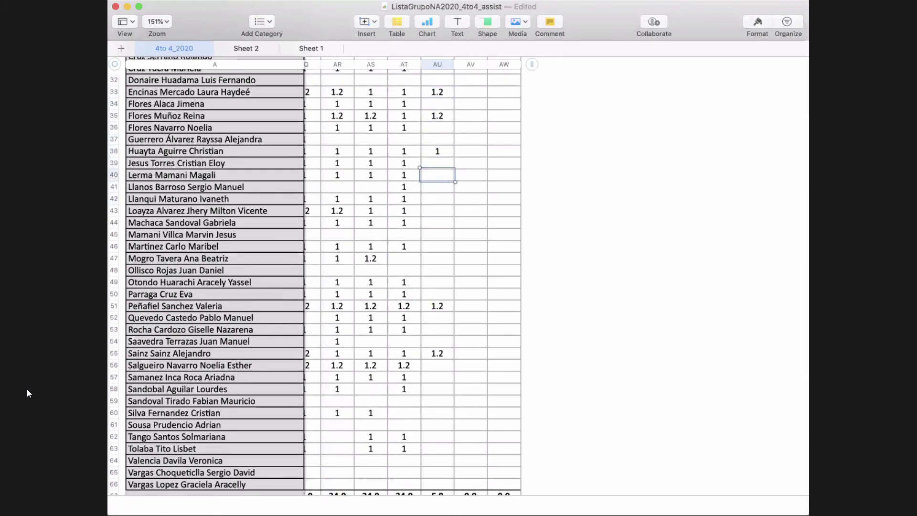
key("Up")
key("Up")
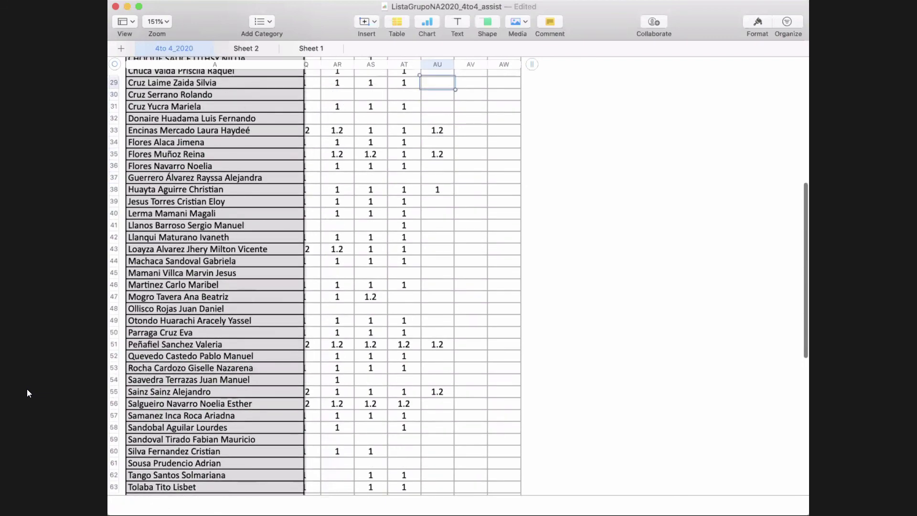
key("Down")
type("1.2")
Mark the student in row 46 as present with a 1 in column AU.
left_click(444, 153)
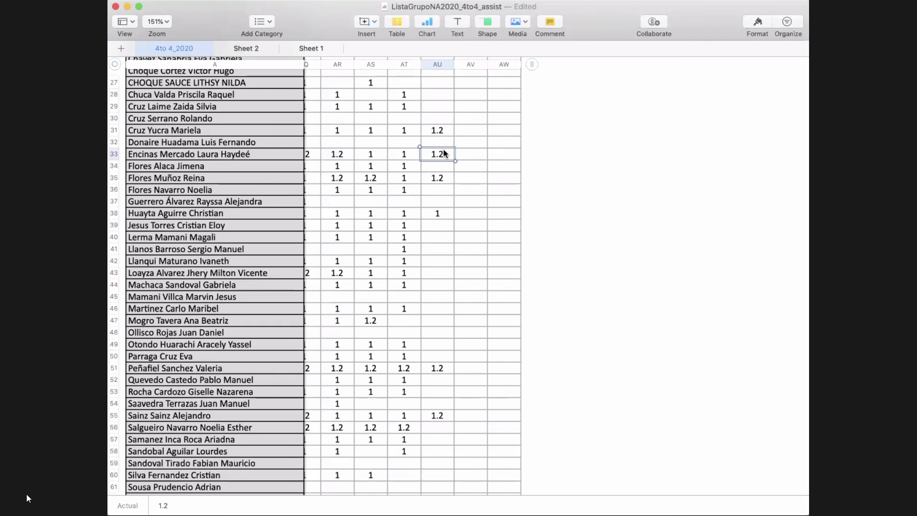
left_click(437, 308)
type("1")
key("Up")
key("Up")
left_click(436, 309)
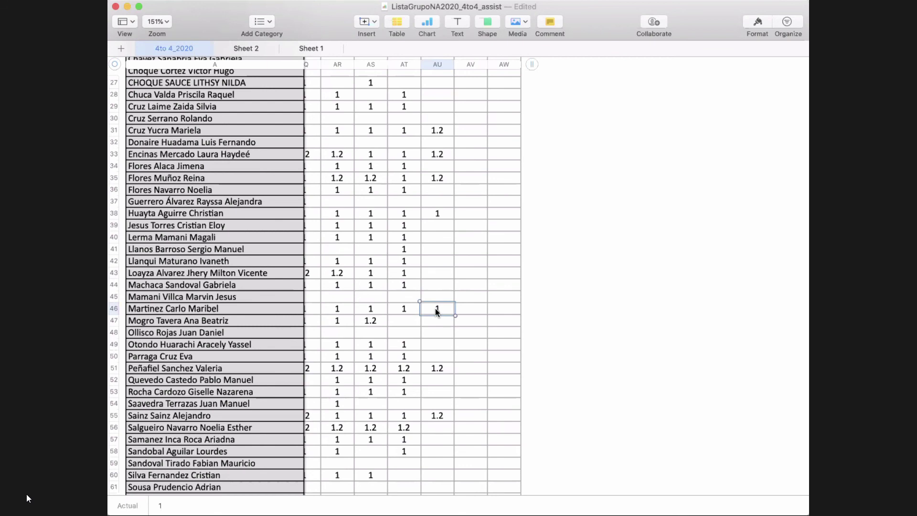
Mark the student in row 19 as present with a 1 in column AU.
left_click(440, 132)
key("Up")
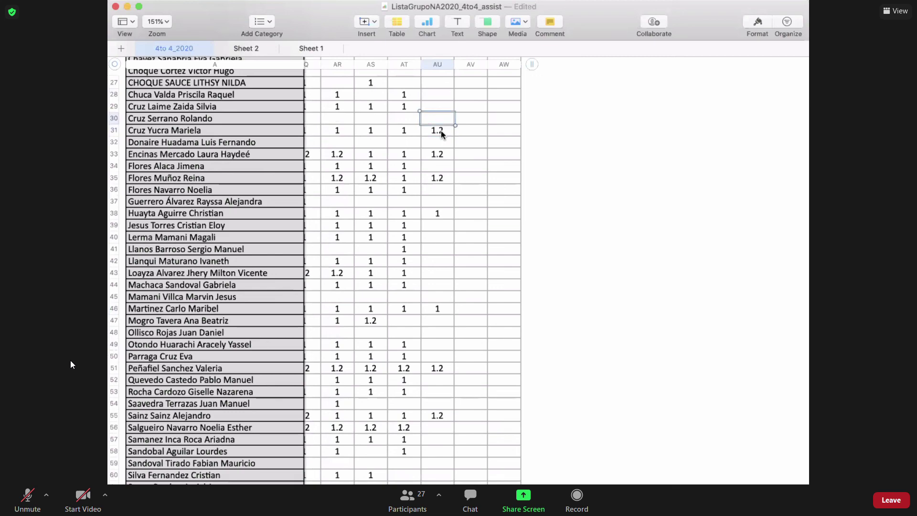
key("Up")
key("Up")
key("Up")
key("Up")
key("Up")
key("Up")
key("Up")
key("Up")
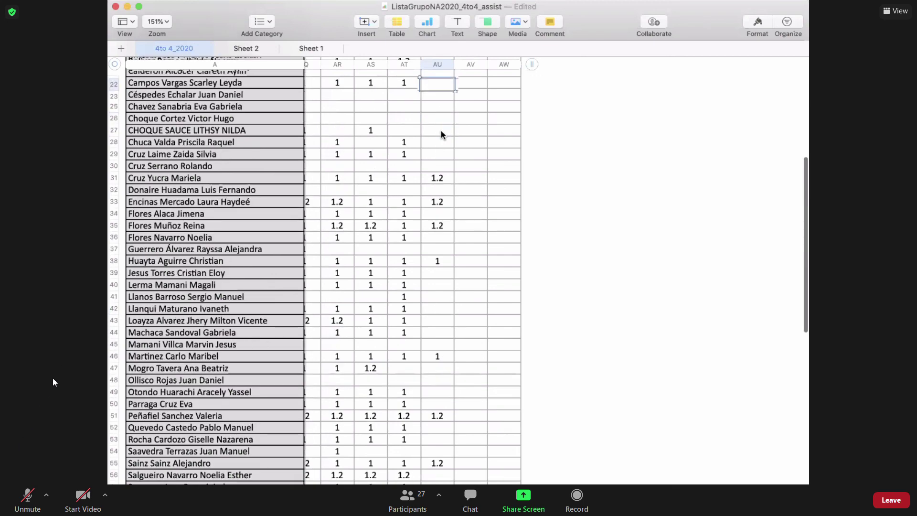
key("Up")
key("Up")
key("Up")
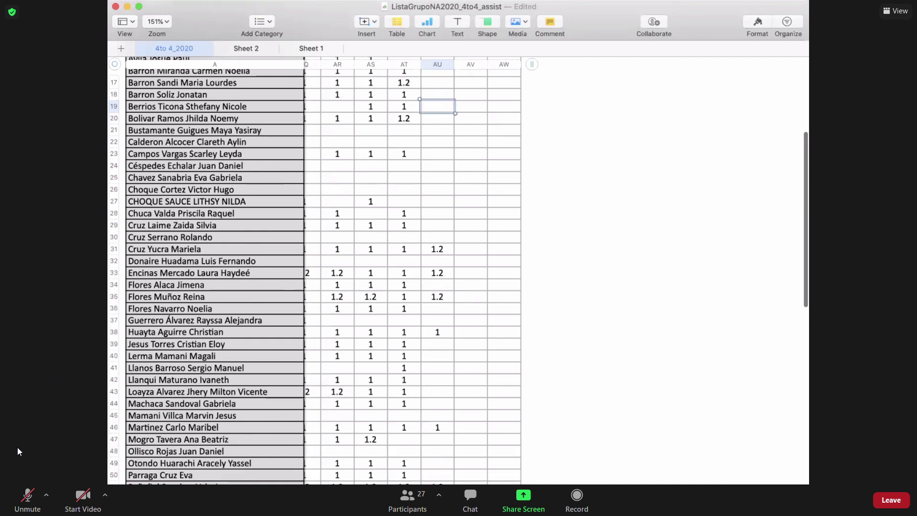
type("1")
Mark the student in row 53 as present with a 1 in column AU.
key("Down")
key("Down")
key("Down")
key("Down")
key("Down")
key("Down")
key("Down")
key("Down")
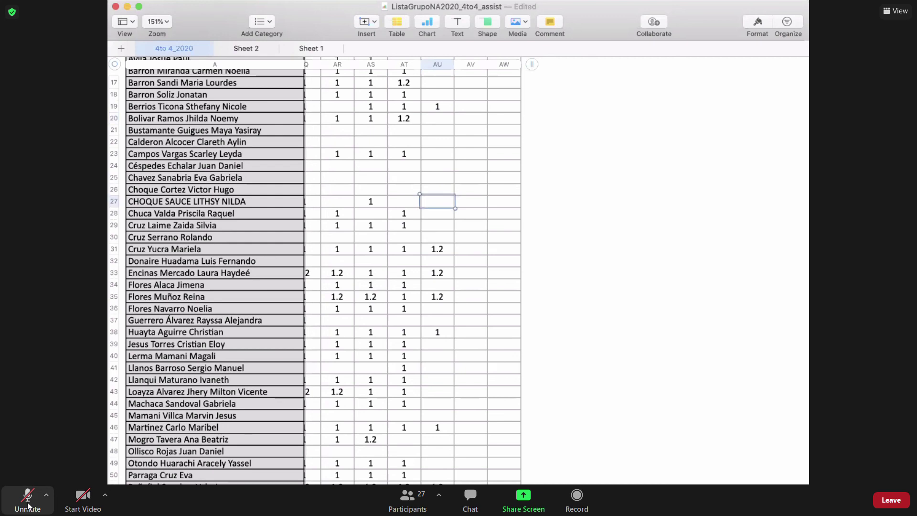
key("Down")
key("Down")
key("Down")
key("Down")
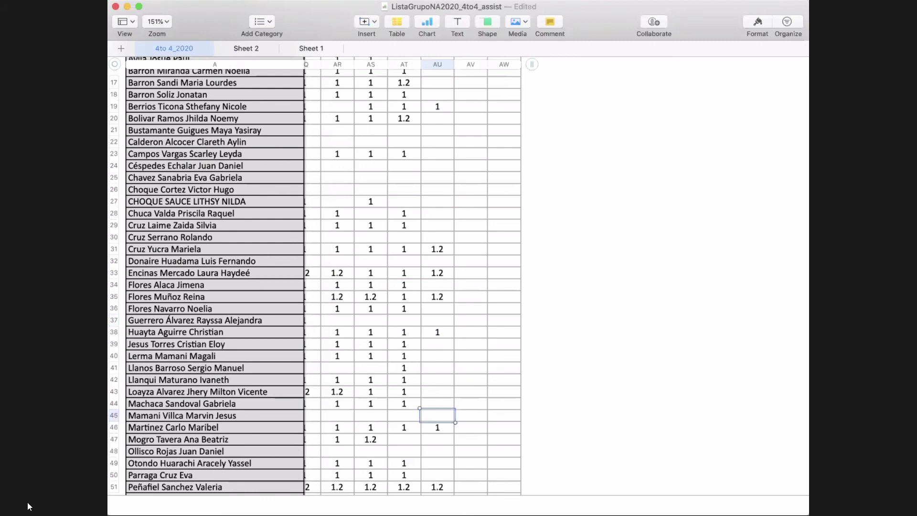
key("Down")
key("Down")
key("Down")
key("Down")
key("Down")
key("Down")
key("Down")
key("Down")
key("Down")
key("Down")
key("Down")
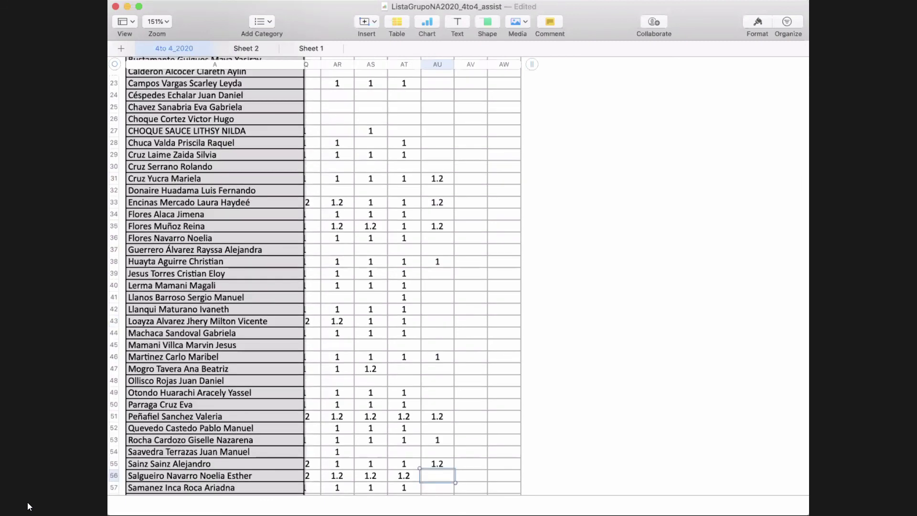
key("Down")
key("Down")
key("Down")
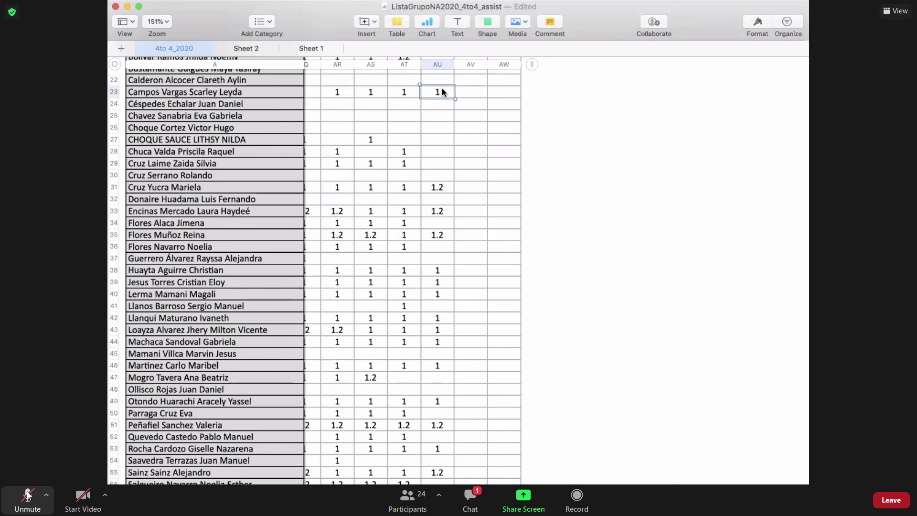
Switch the Zoom meeting microphone on and off as needed during the roll call, leaving it unmuted.
left_click(27, 495)
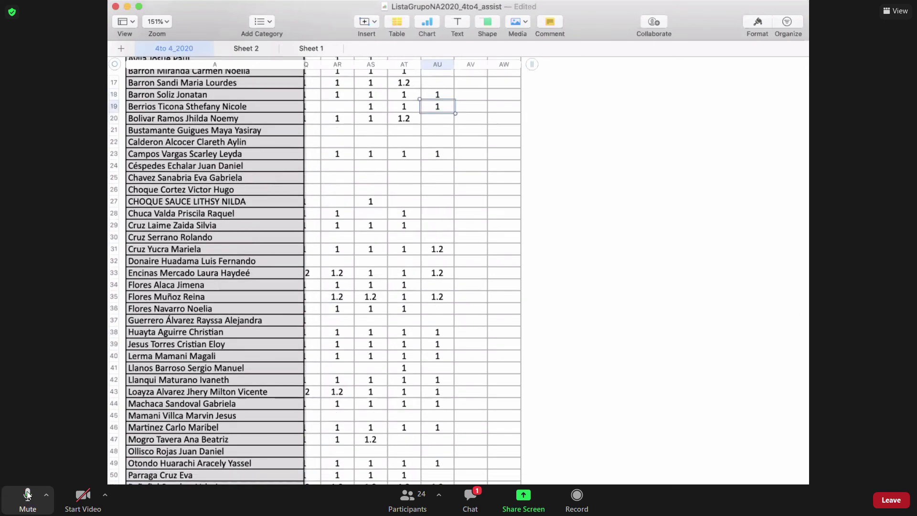
left_click(27, 495)
left_click(28, 495)
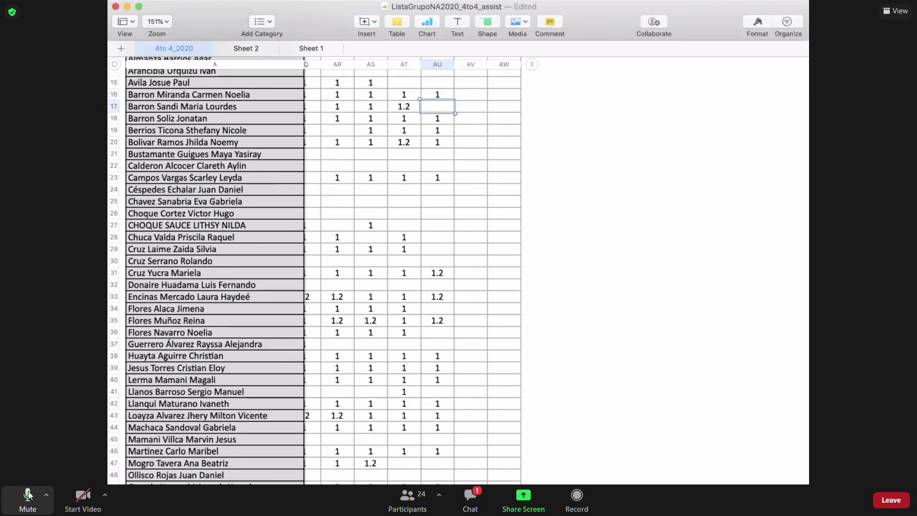
left_click(28, 495)
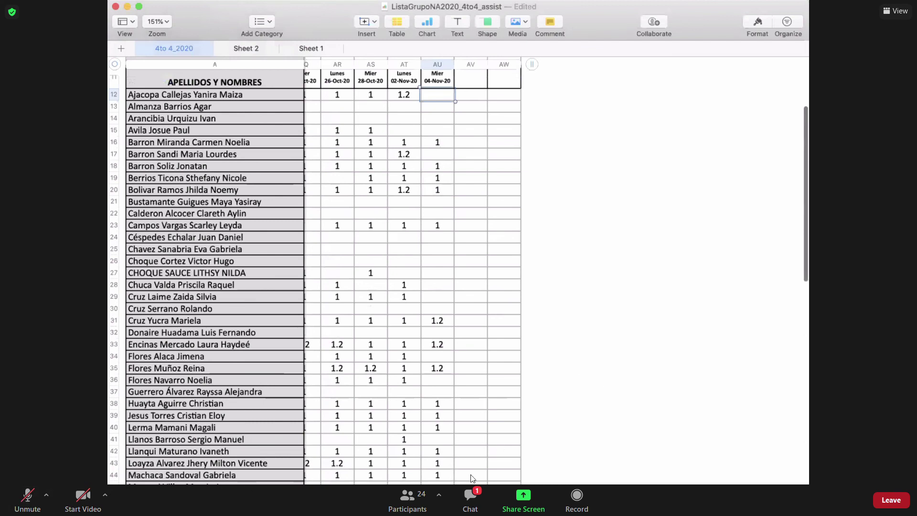
left_click(29, 499)
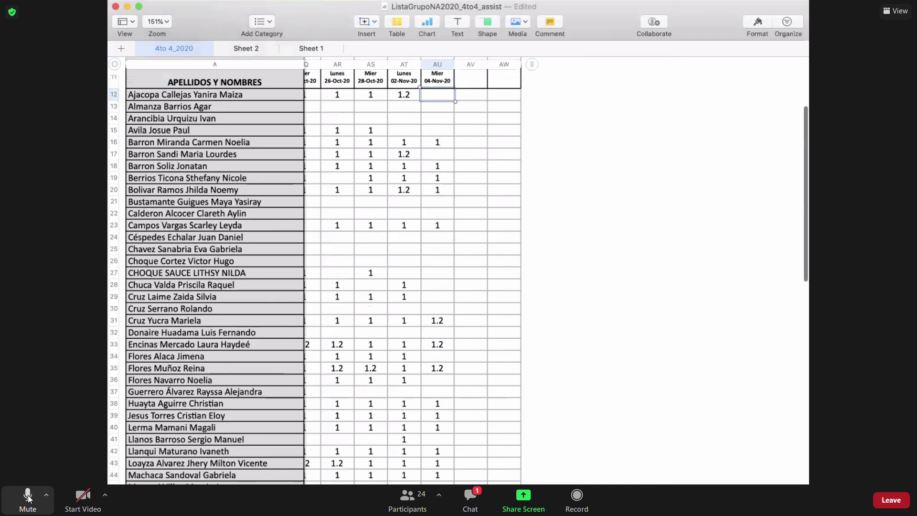
left_click(28, 498)
left_click(25, 503)
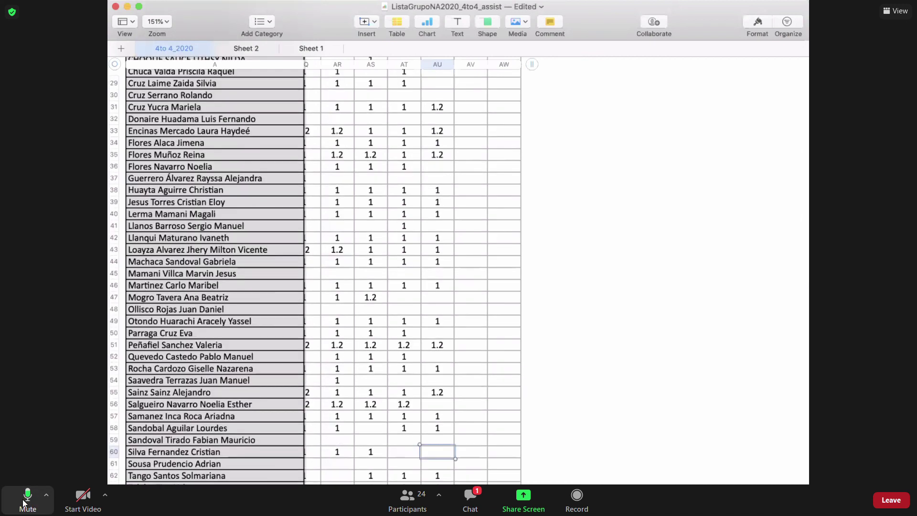
left_click(25, 503)
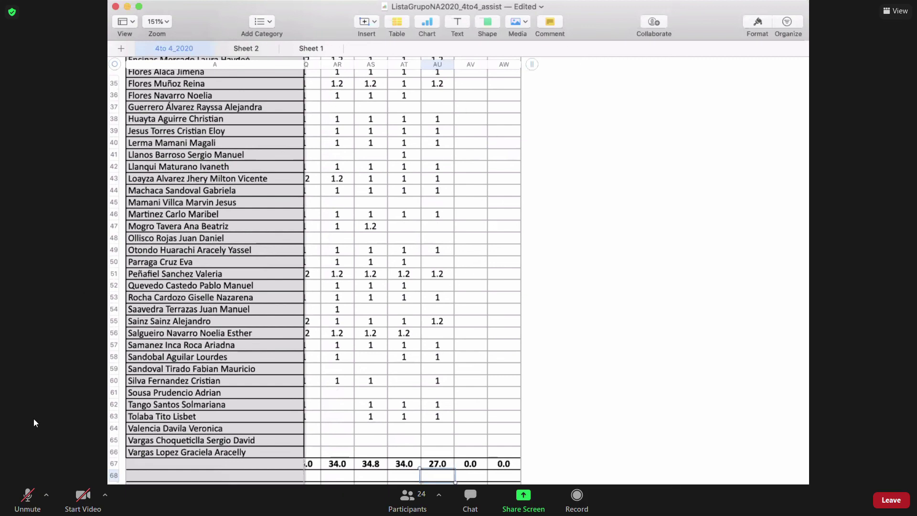
left_click(25, 497)
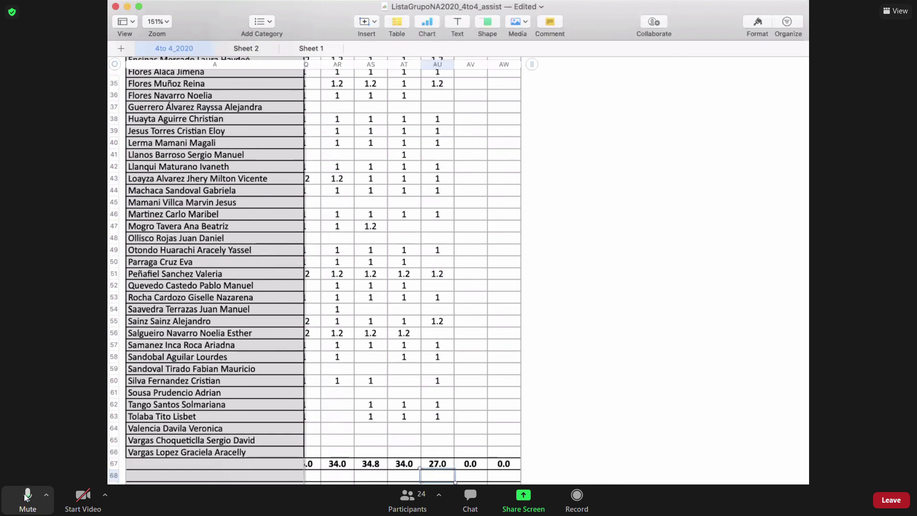